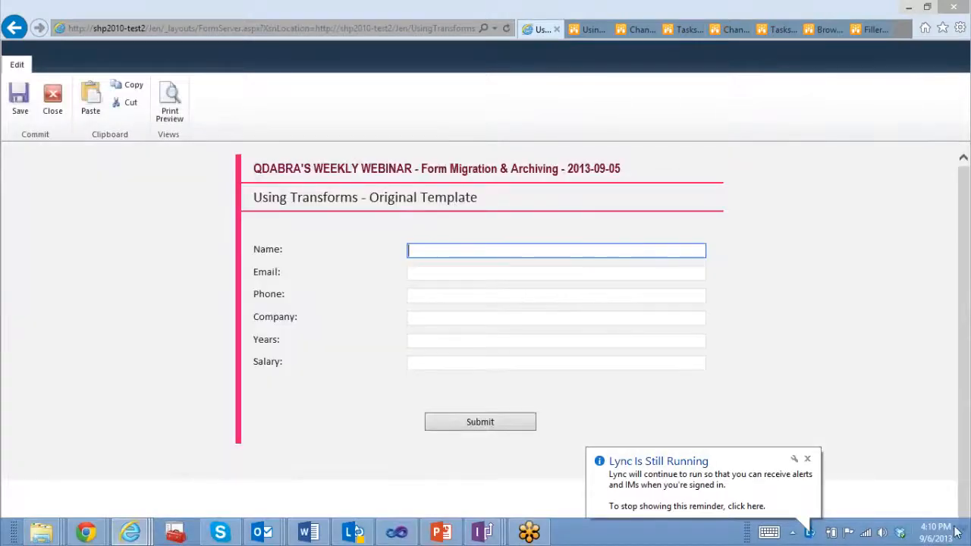
Step: Dismiss the notification and fill in the contact's full name and e-mail address from the autocomplete suggestions
click(808, 460)
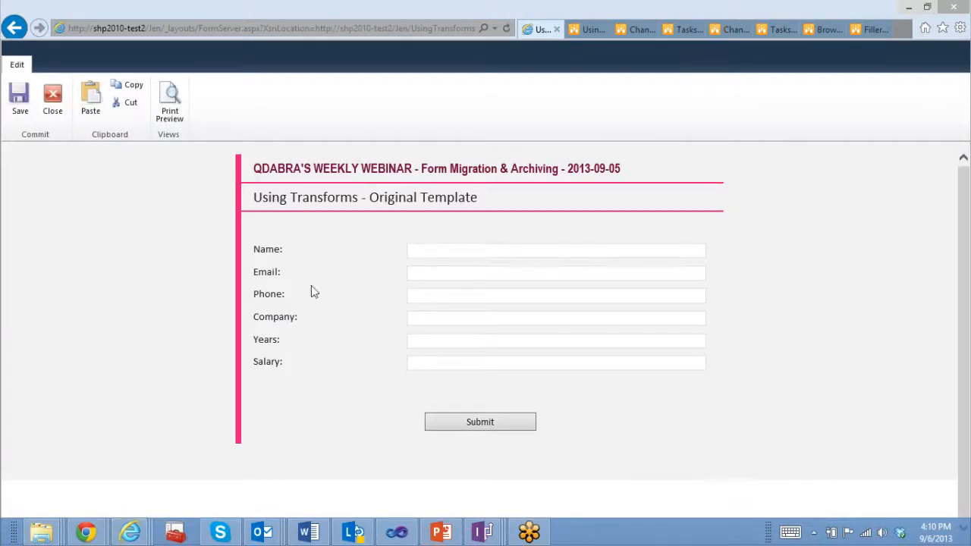
click(421, 252)
key(Down)
key(Tab)
key(Down)
key(Down)
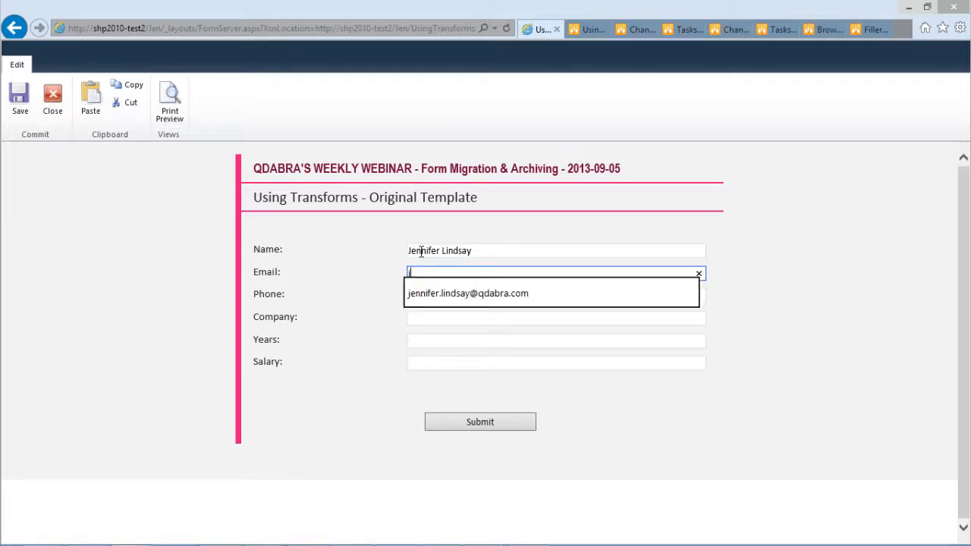
key(Tab)
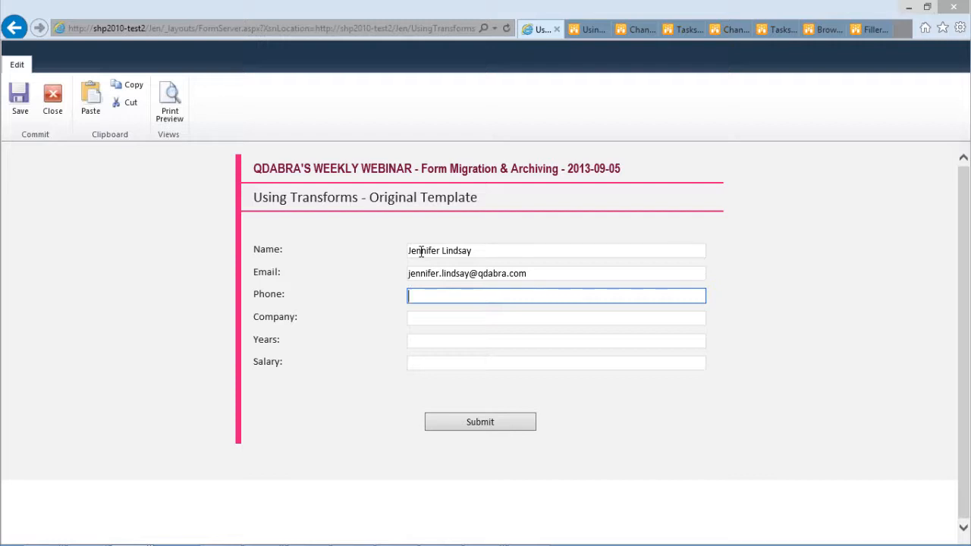
Step: Fill in the contact's phone number from the suggestion and set Company to Qdabra
key(Down)
key(Down)
key(Tab)
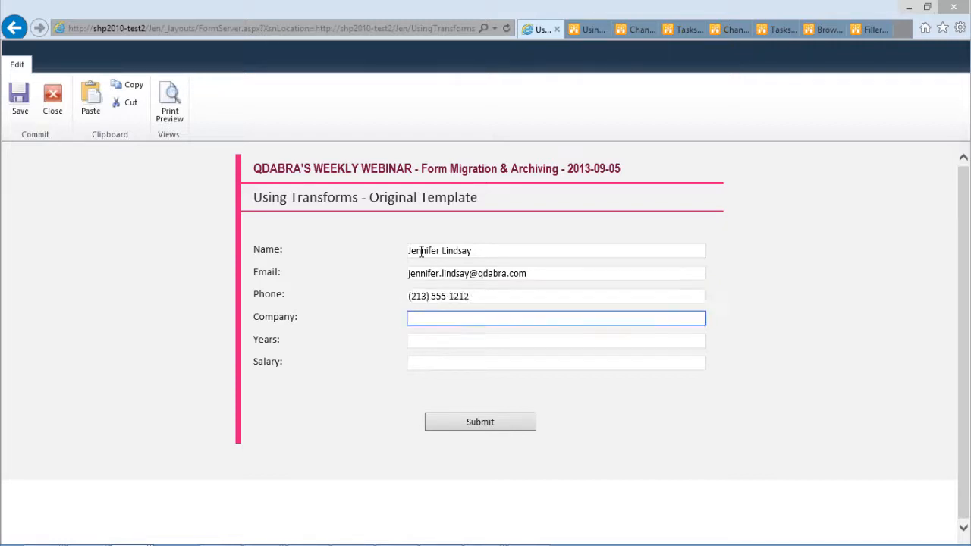
text(Q)
key(Down)
key(Tab)
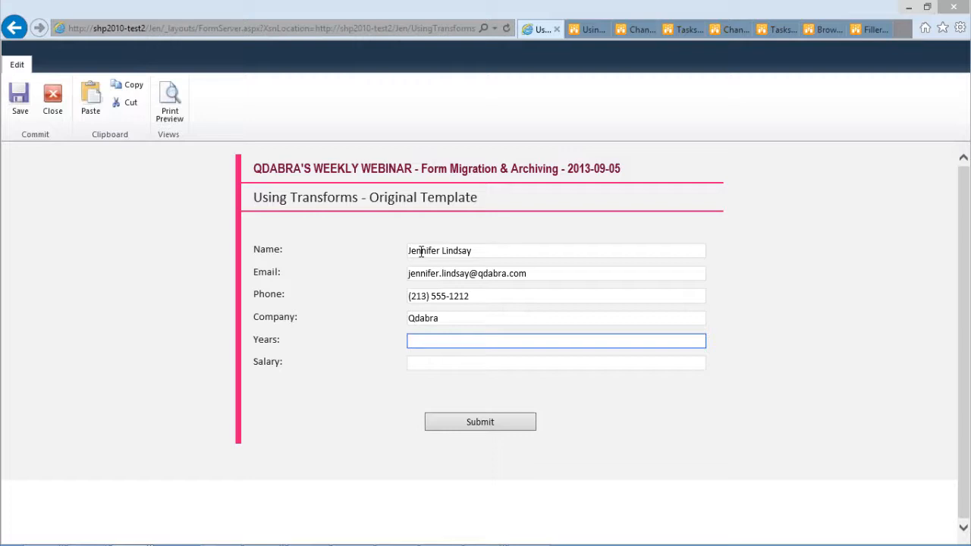
Step: Set Years to 1 and Salary to "Not Enough :-)", and submit the form
text(1)
key(Tab)
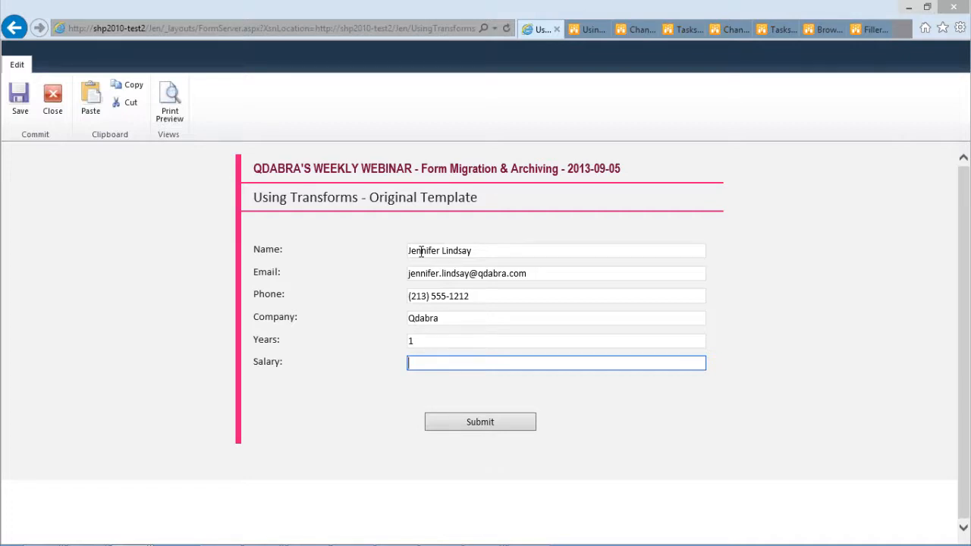
text(N)
key(Down)
key(Tab)
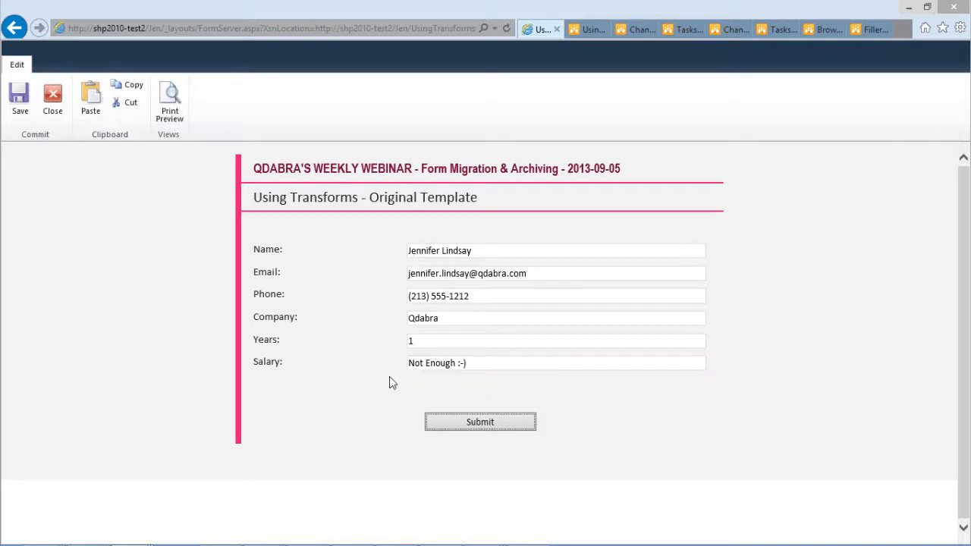
click(480, 423)
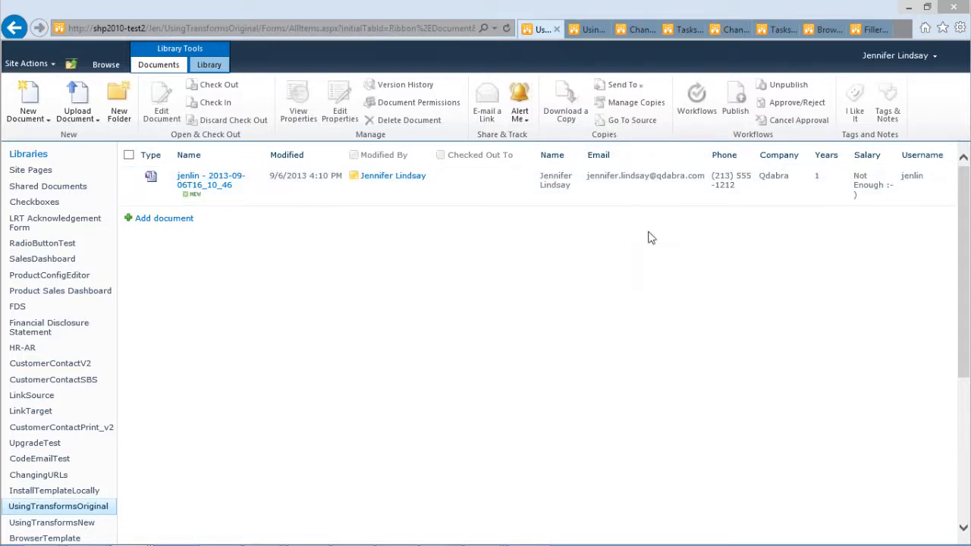
Step: Open the UsingTransformsNew library and add a new document there
click(588, 29)
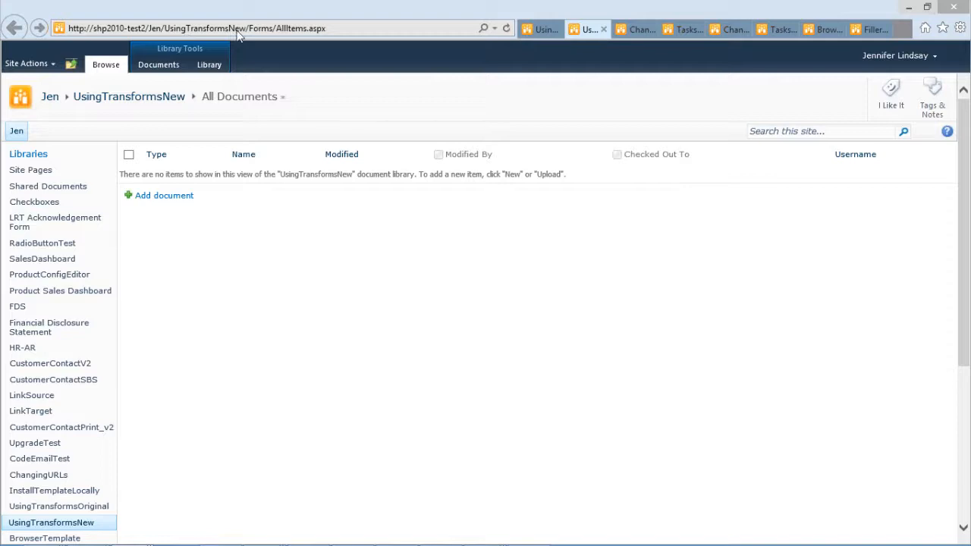
click(164, 200)
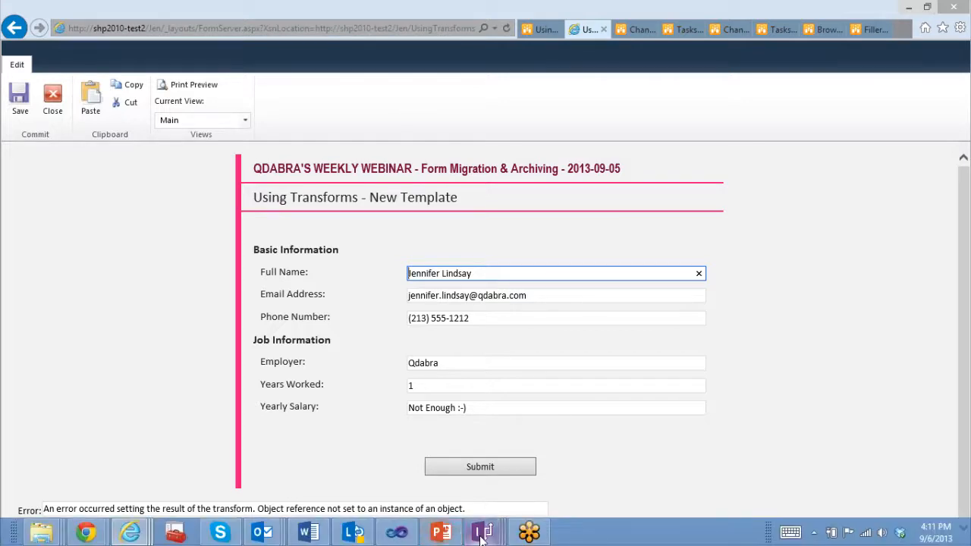
Step: Switch to the UsingTransformsOriginal form design window and maximize it
click(483, 534)
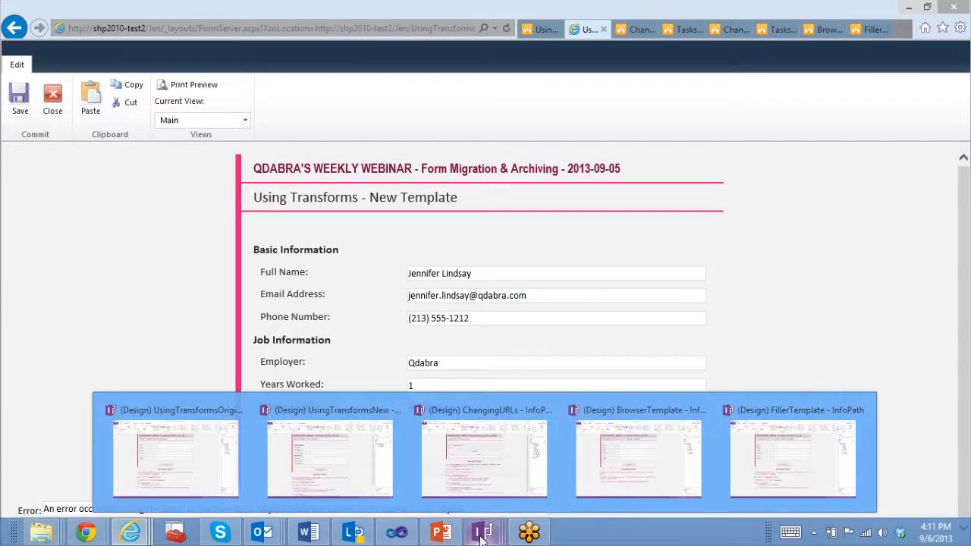
click(174, 456)
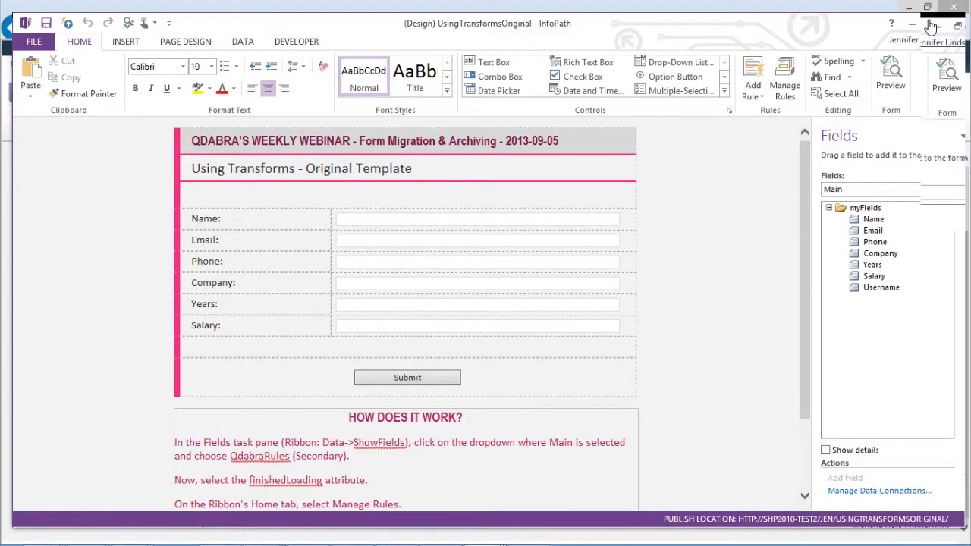
click(933, 24)
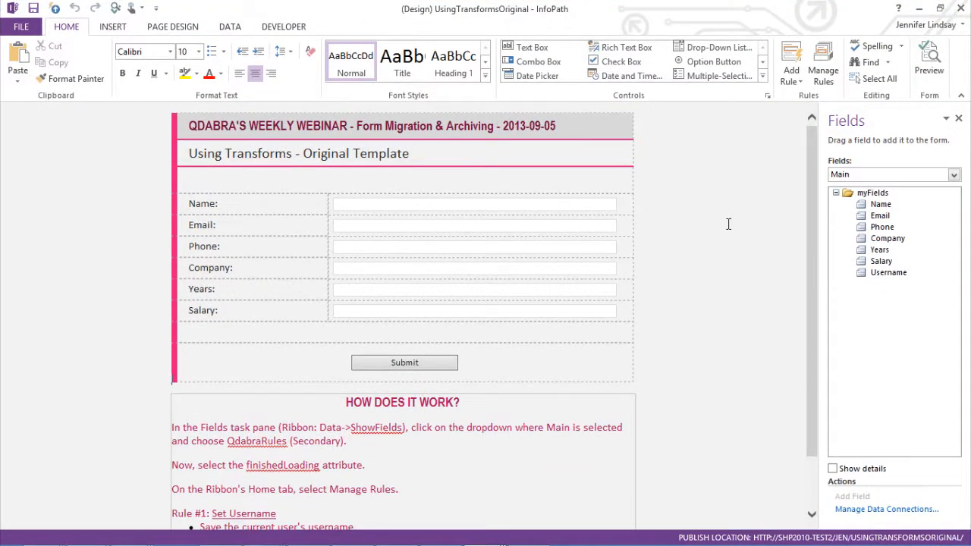
Step: Open rule management for the finishedLoading field of the QdabraRules secondary data source
click(824, 68)
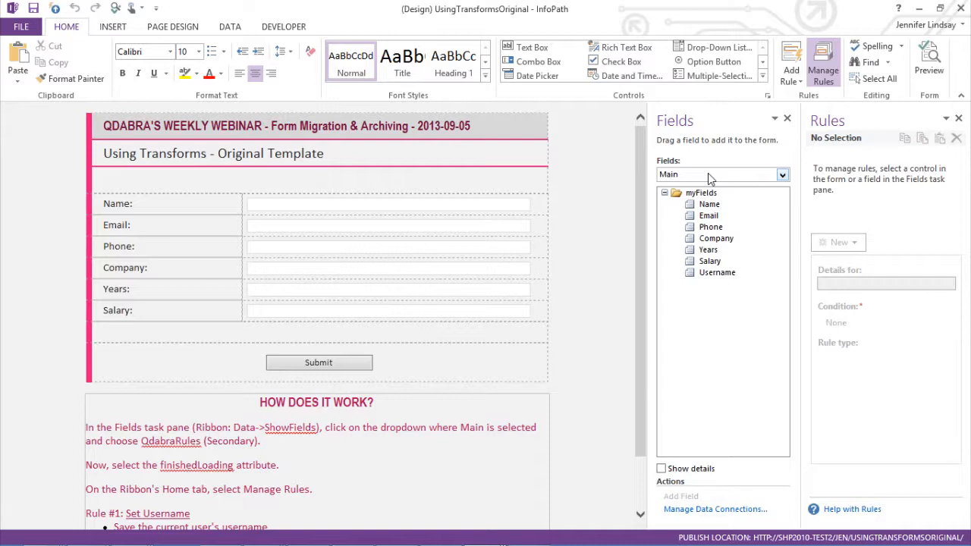
click(710, 176)
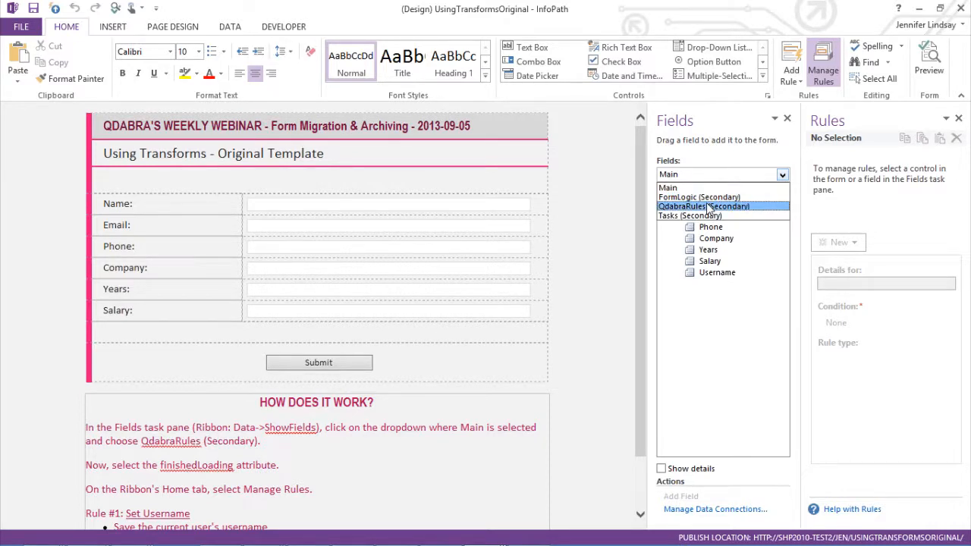
click(709, 206)
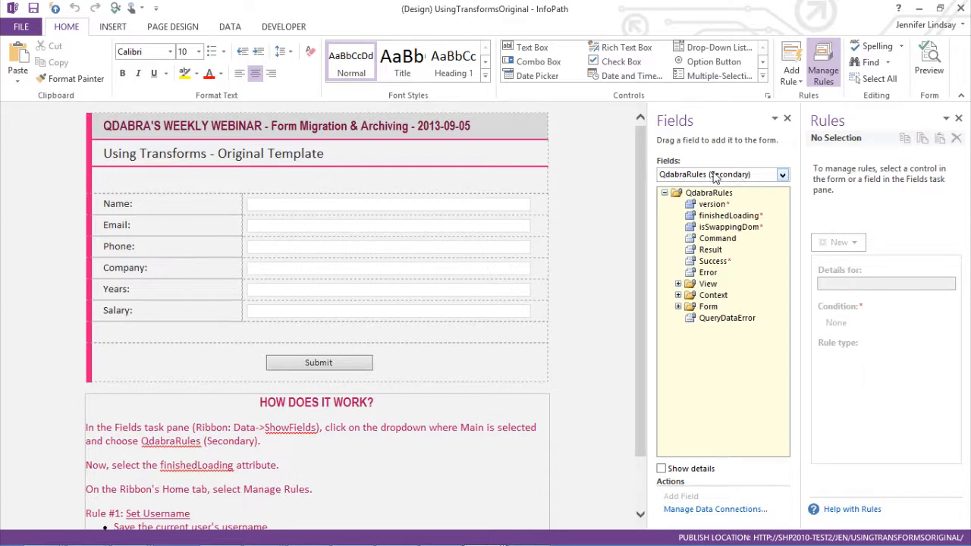
click(724, 219)
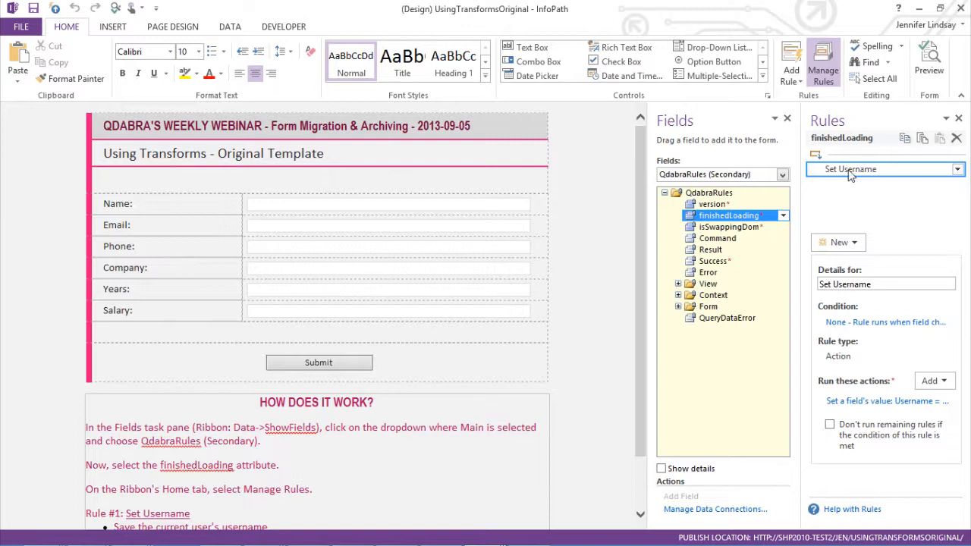
Step: Inspect the formula of the Set Username rule's set-field-value action without changing it
click(884, 402)
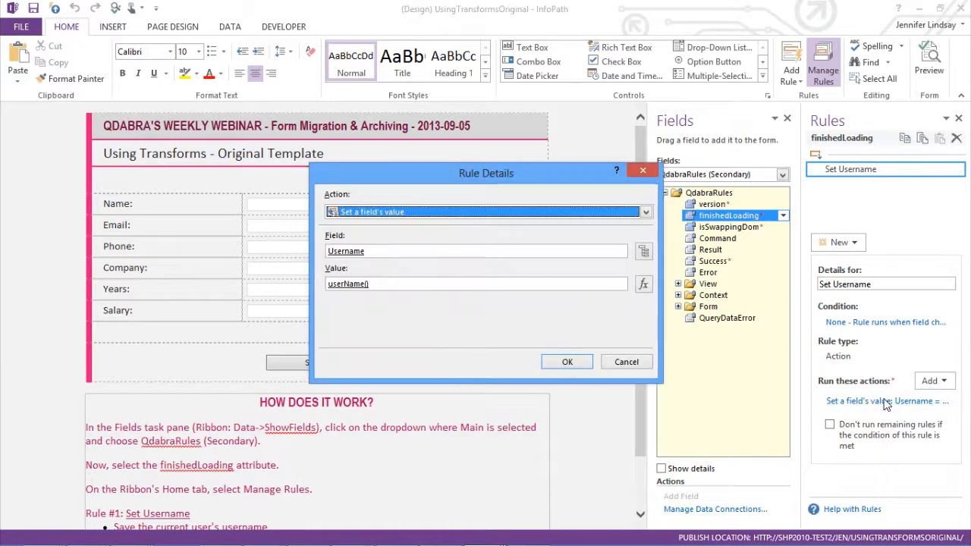
click(347, 288)
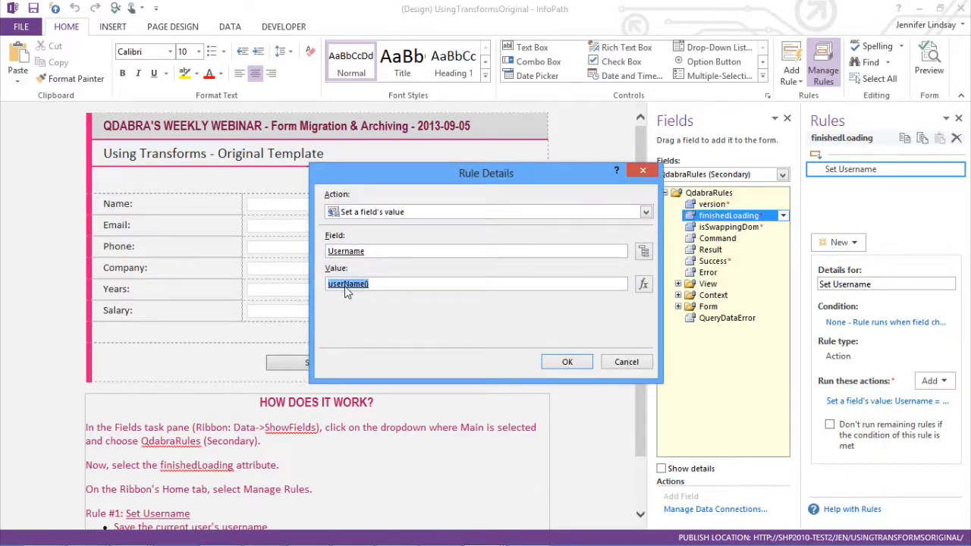
click(643, 284)
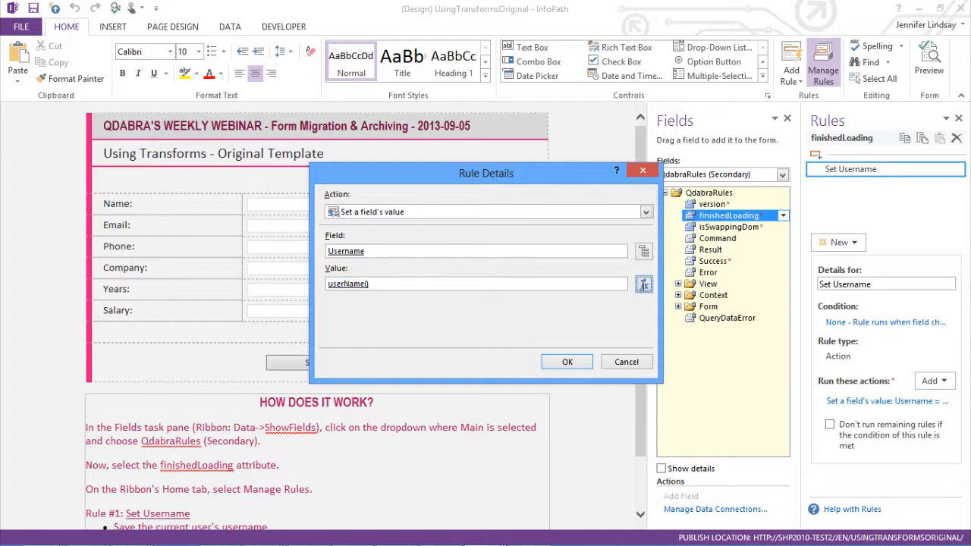
double_click(296, 237)
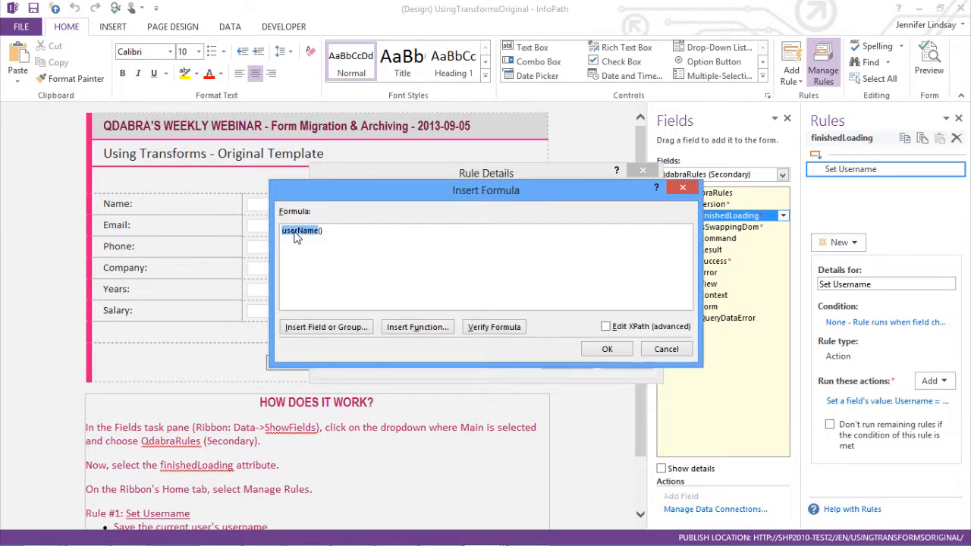
click(328, 232)
click(609, 353)
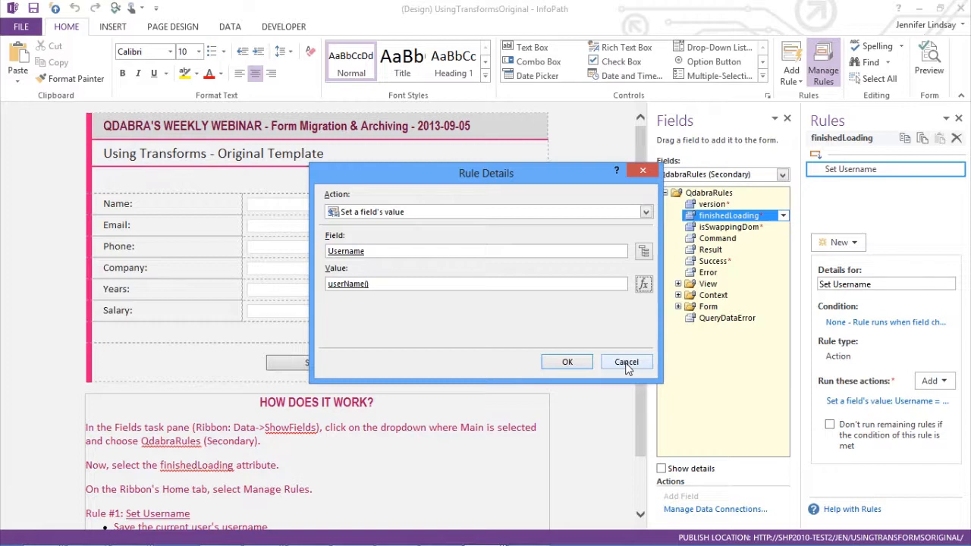
click(627, 363)
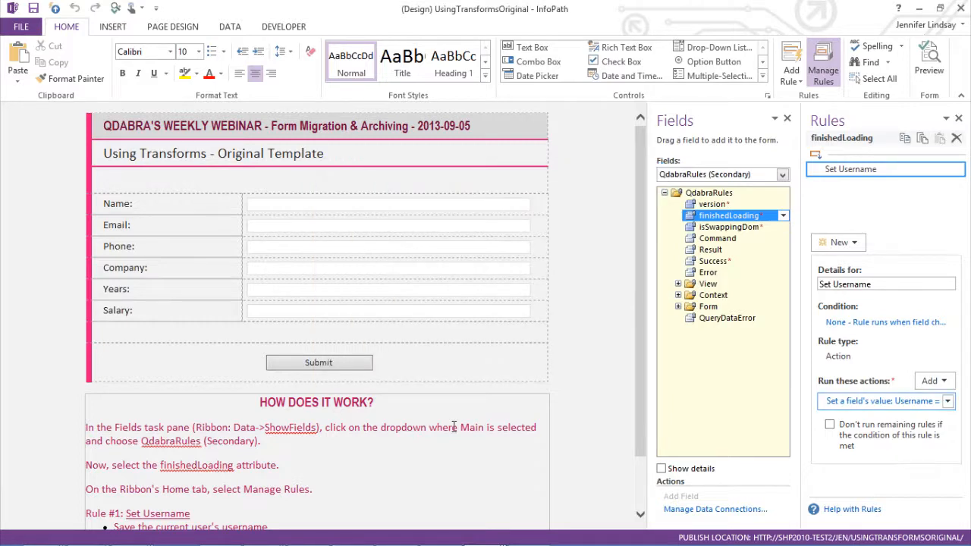
Step: Switch the field list back to the Main data source and select the Username field
click(537, 472)
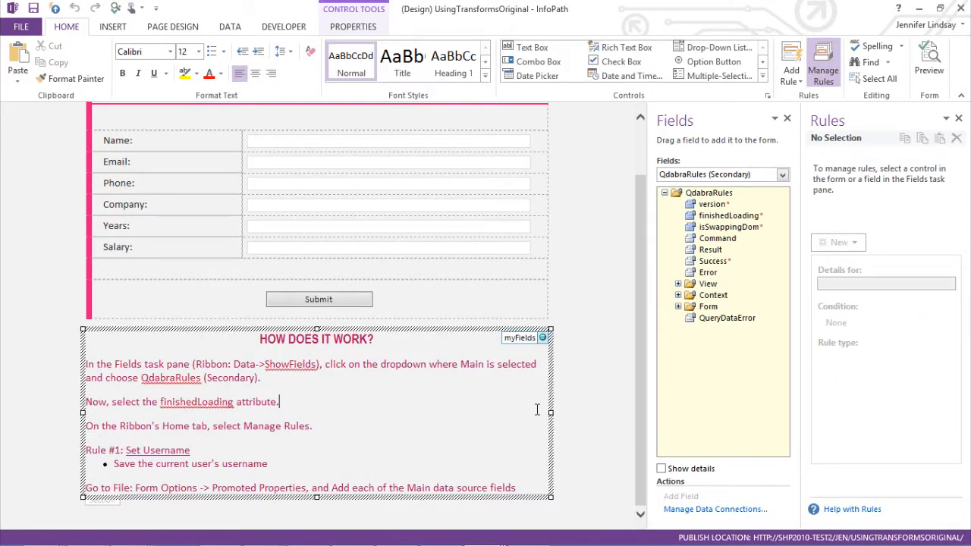
scroll(537, 410, up, 2)
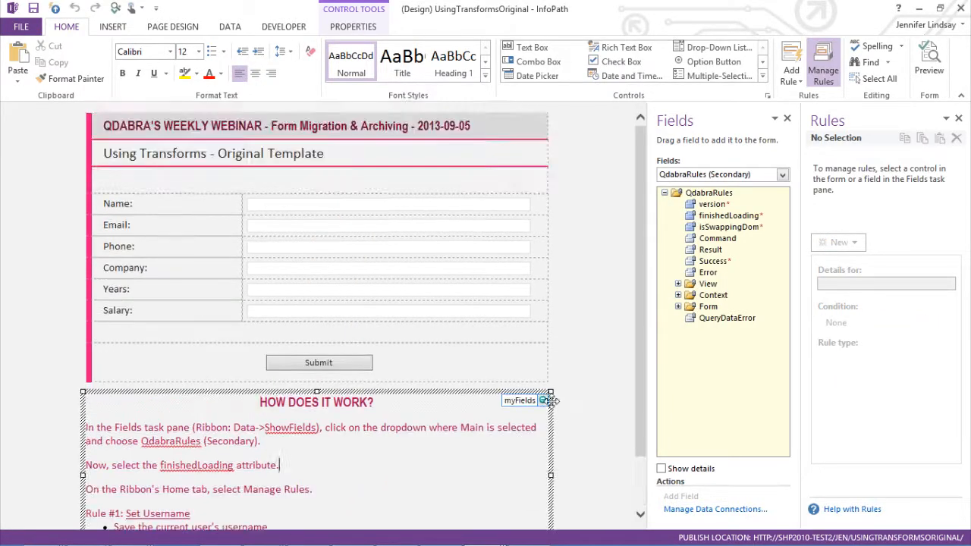
click(724, 177)
click(687, 185)
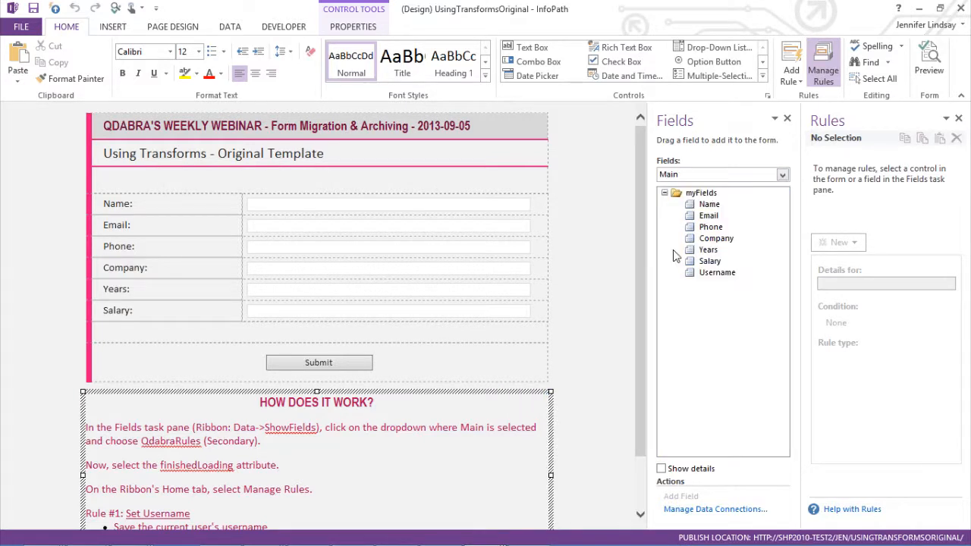
click(717, 276)
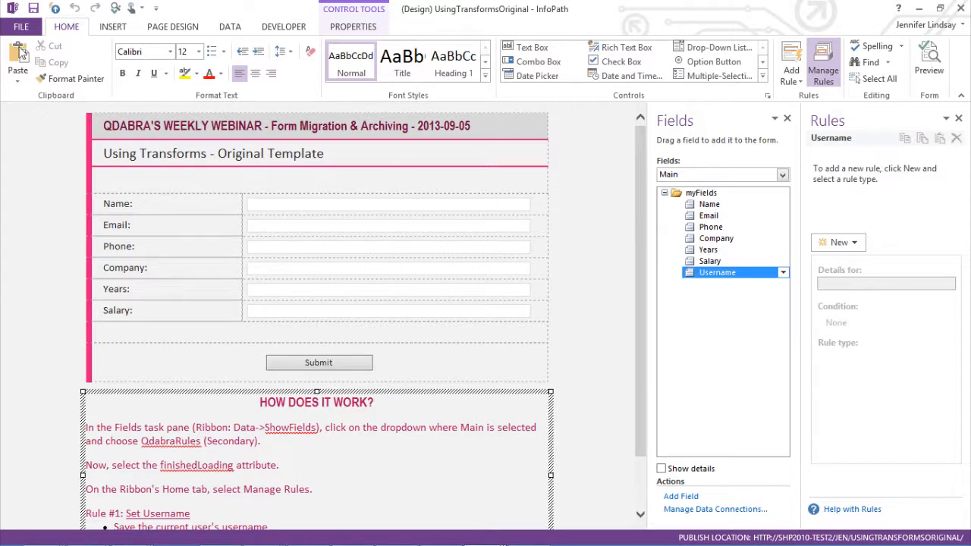
Step: Open the form options and review the Property Promotion columns
click(21, 27)
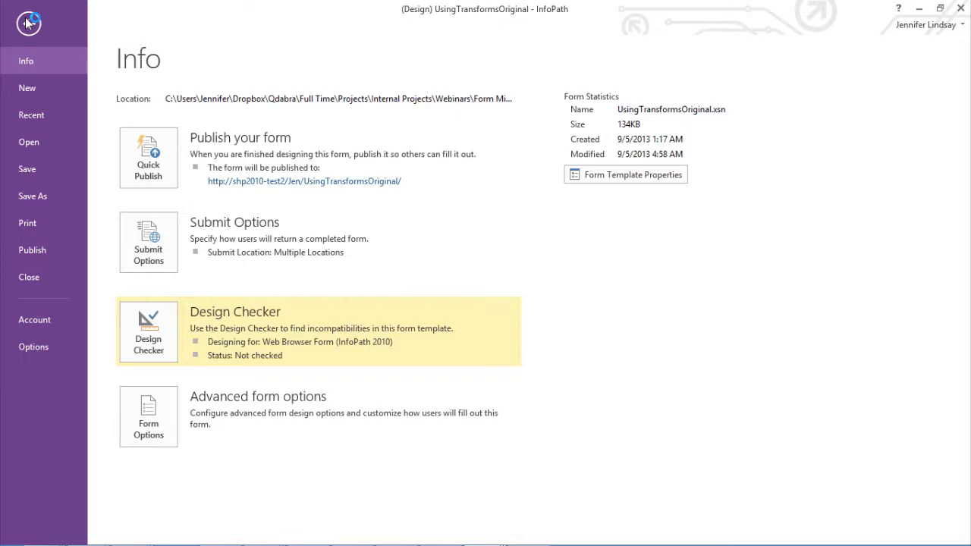
click(27, 23)
click(22, 28)
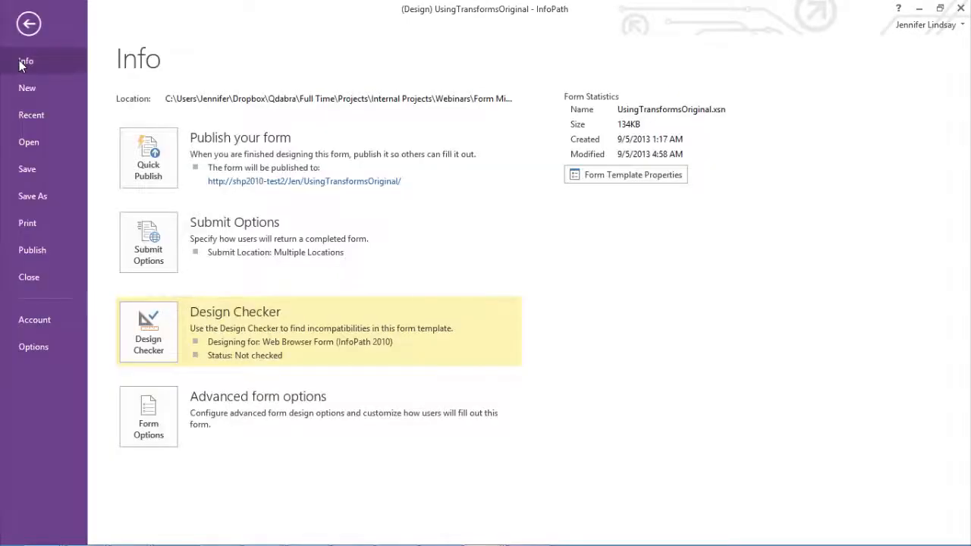
click(150, 423)
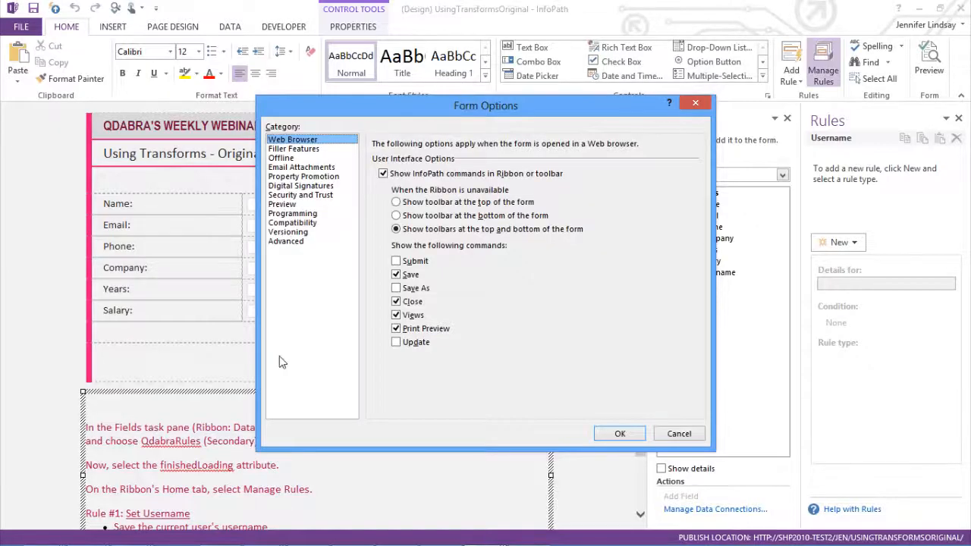
click(302, 177)
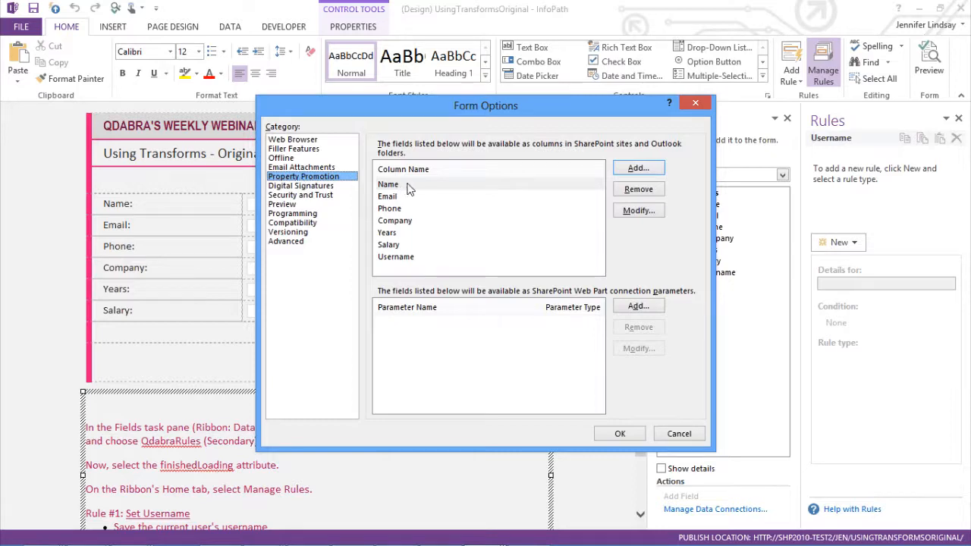
drag(436, 110, 351, 110)
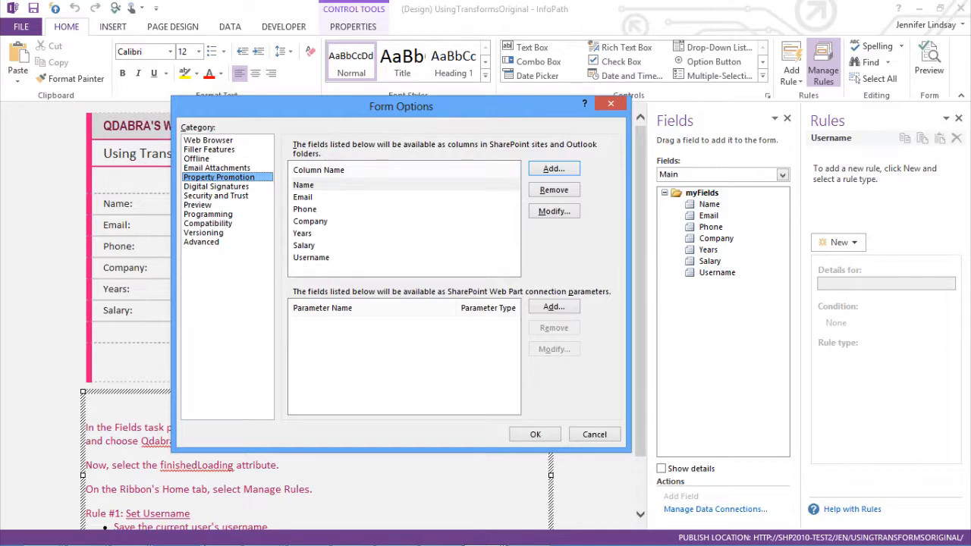
Step: Compare the promoted fields with the UsingTransformsOriginal library's columns in the browser and close Form Options
mouse_move(127, 539)
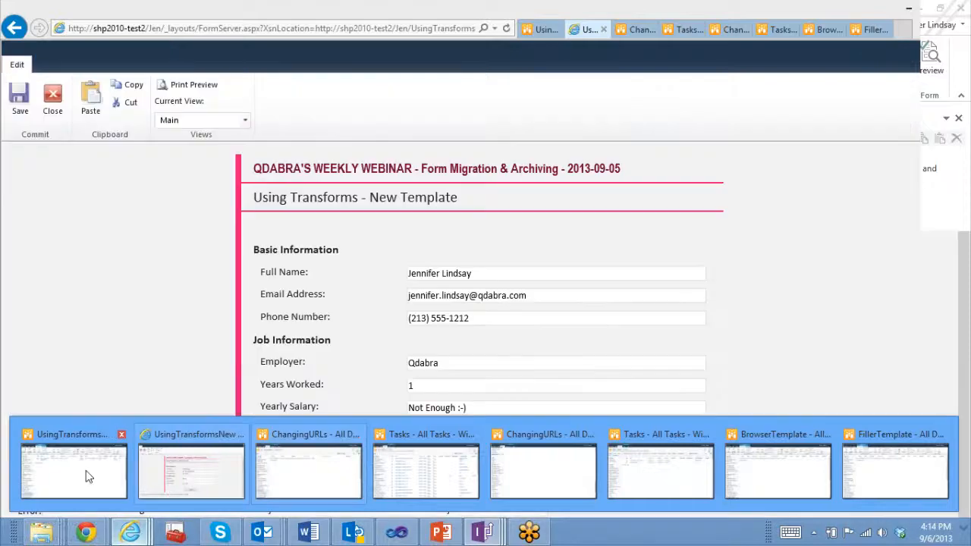
click(87, 477)
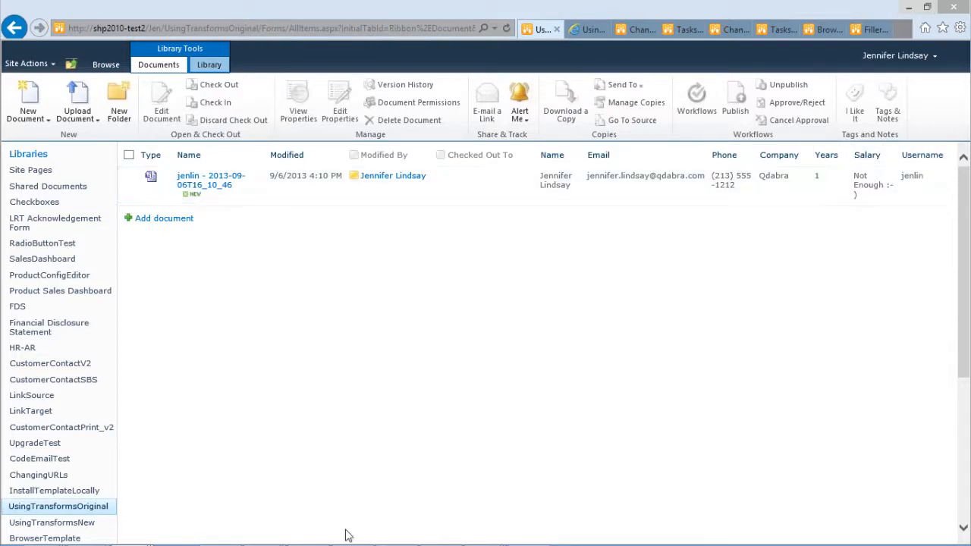
mouse_move(436, 539)
mouse_move(483, 533)
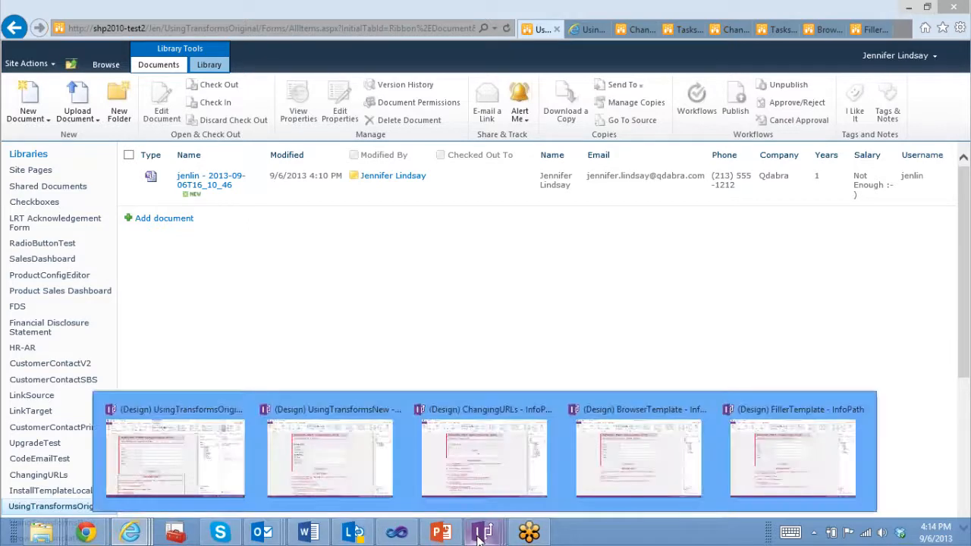
click(161, 463)
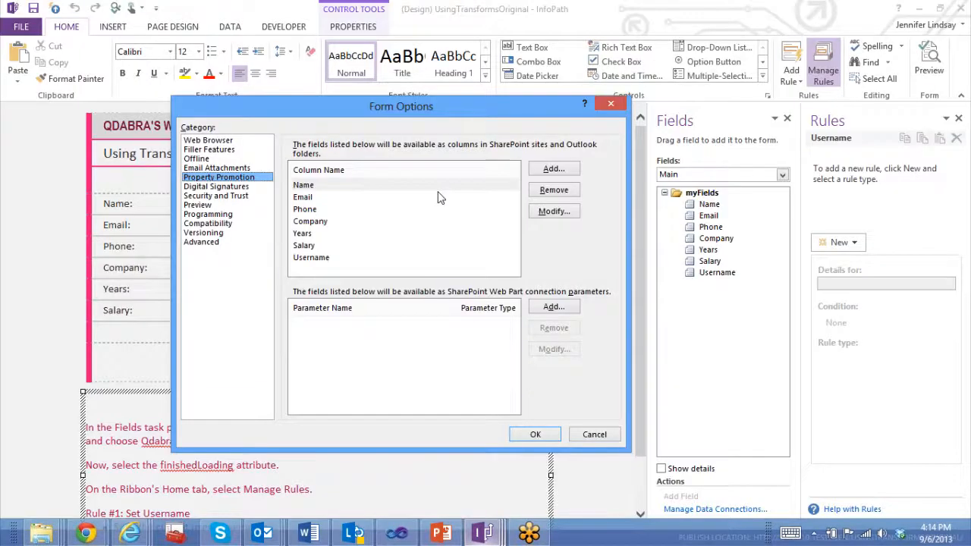
click(594, 434)
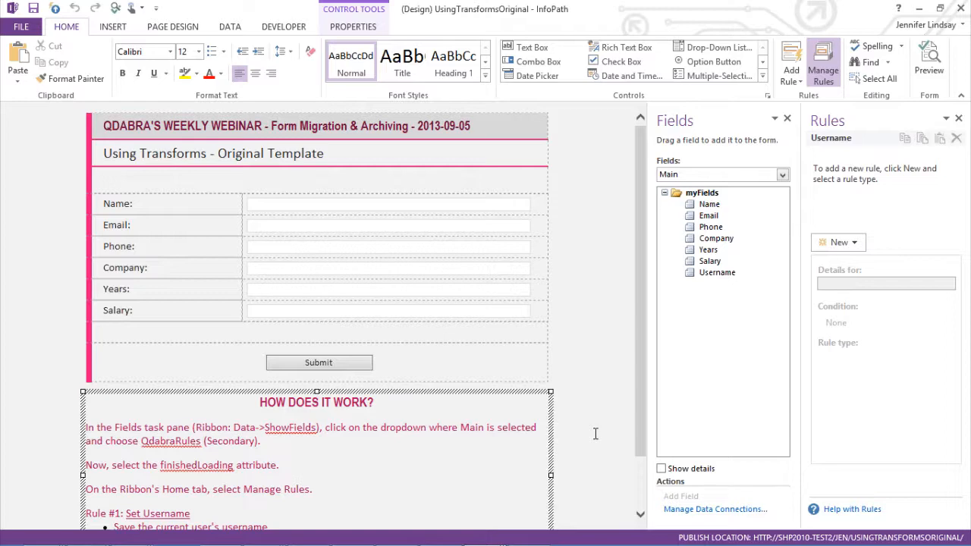
Step: Switch to the UsingTransformsNew template's design and maximize its window
mouse_move(489, 535)
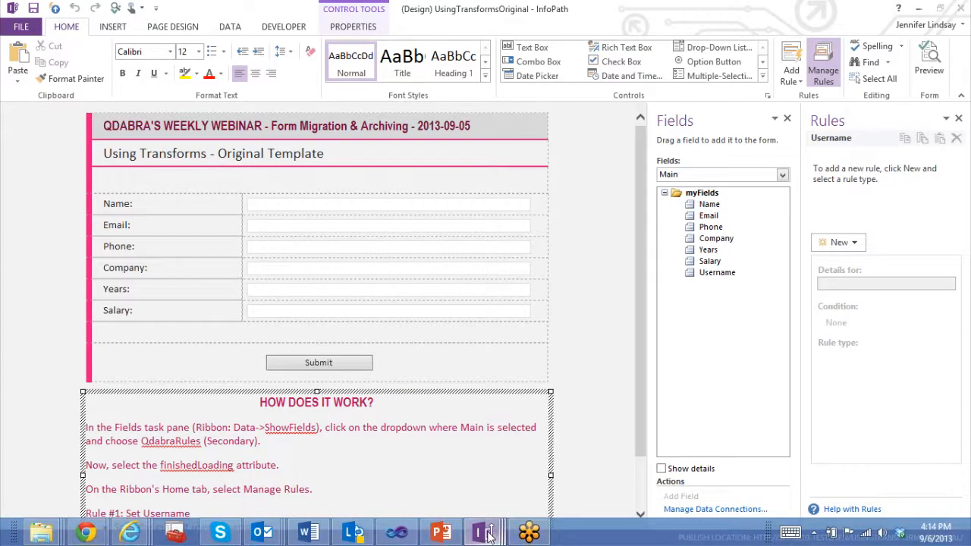
mouse_move(332, 457)
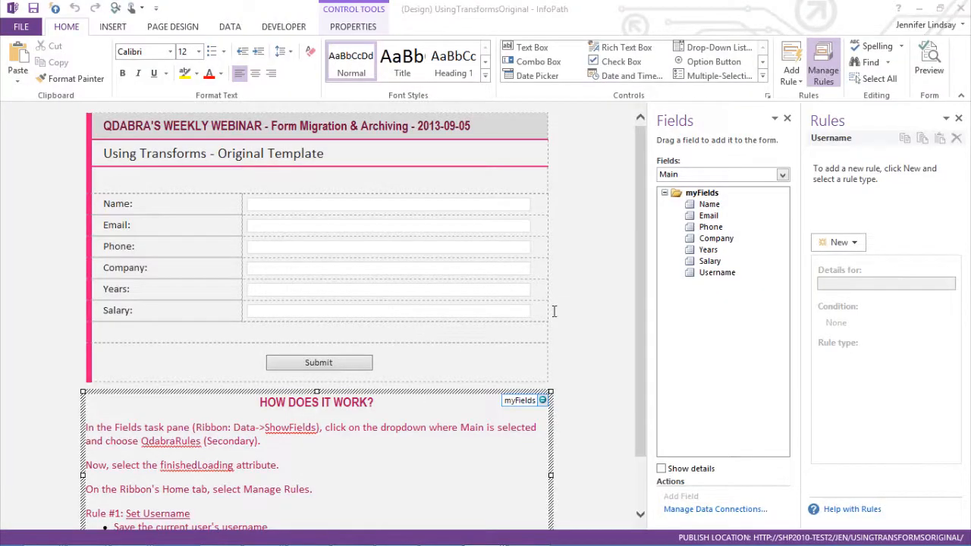
click(568, 296)
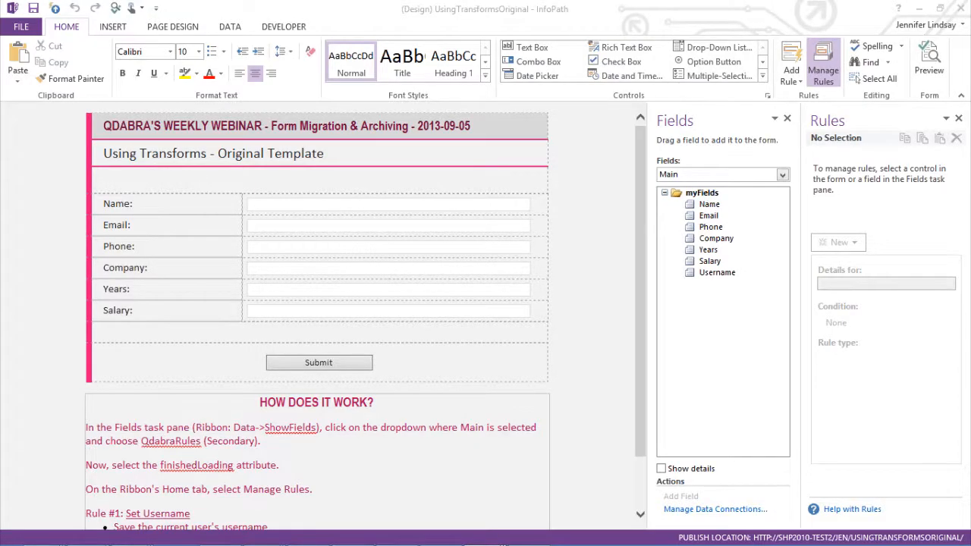
drag(1, 30, 933, 22)
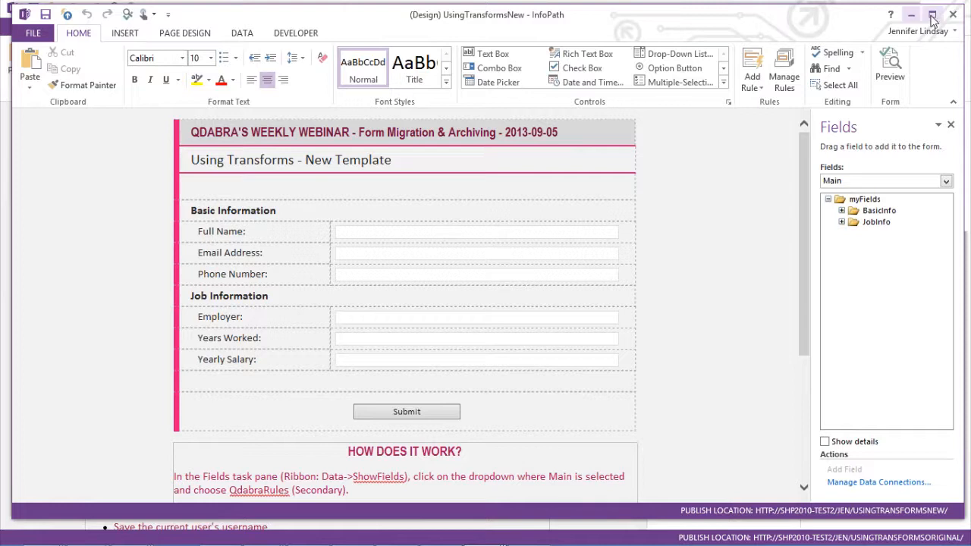
click(932, 17)
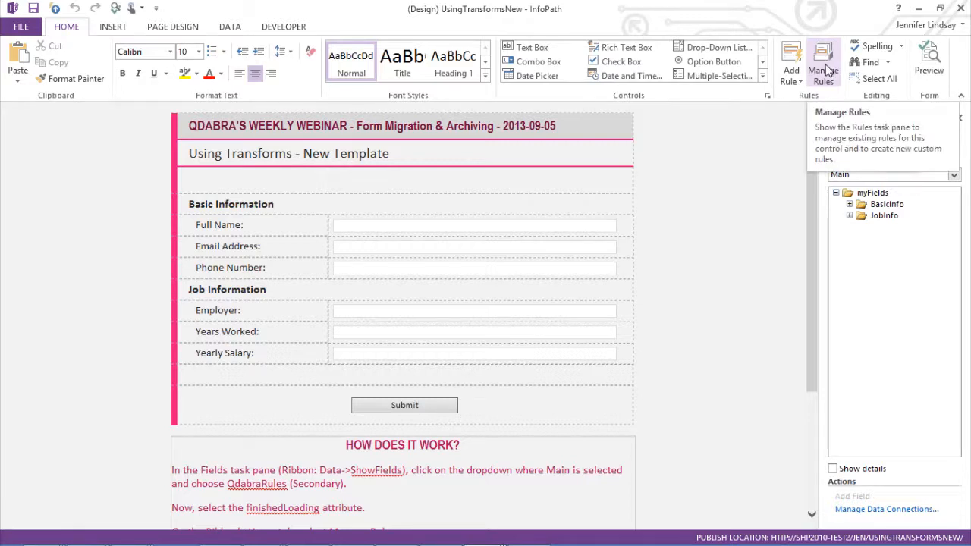
Step: Open rule management for the finishedLoading field of the QdabraRules secondary data source in the new template
click(829, 70)
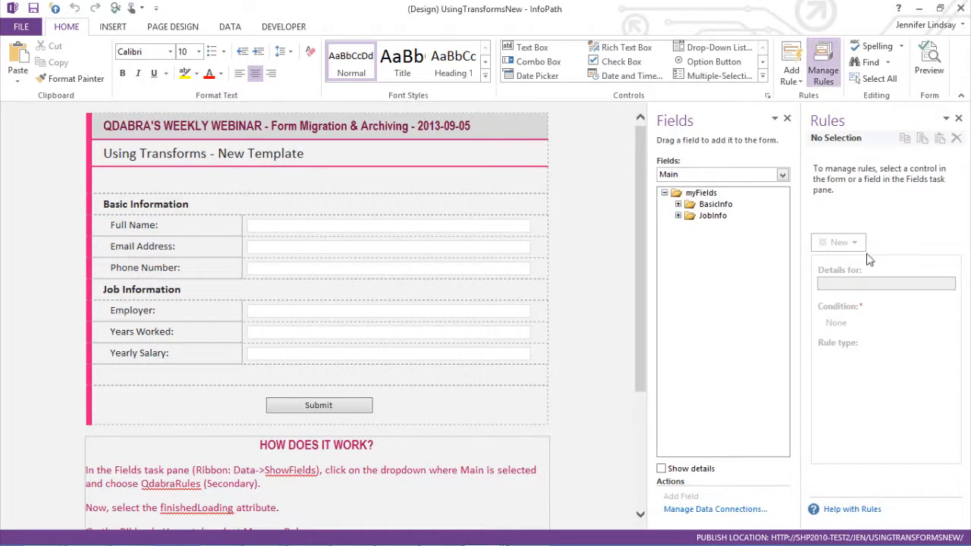
click(672, 175)
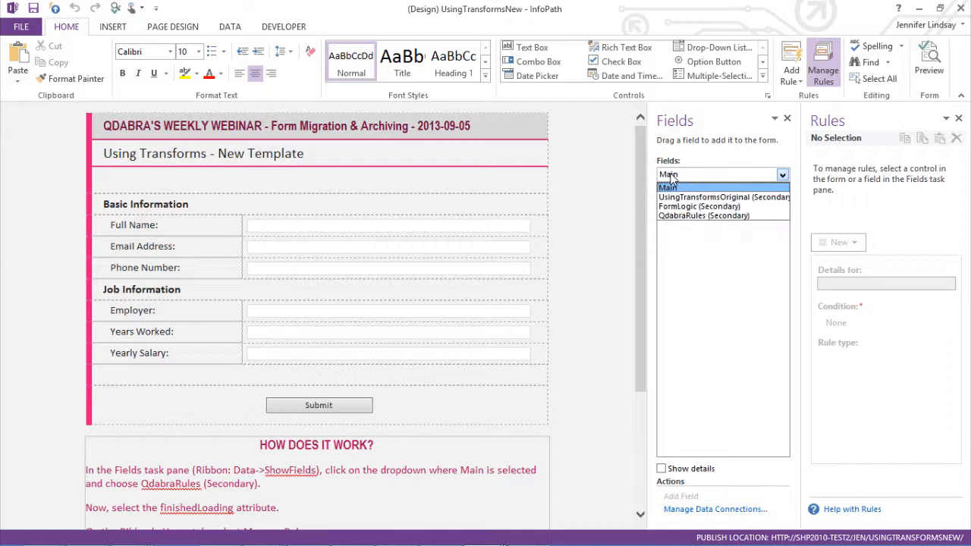
click(687, 218)
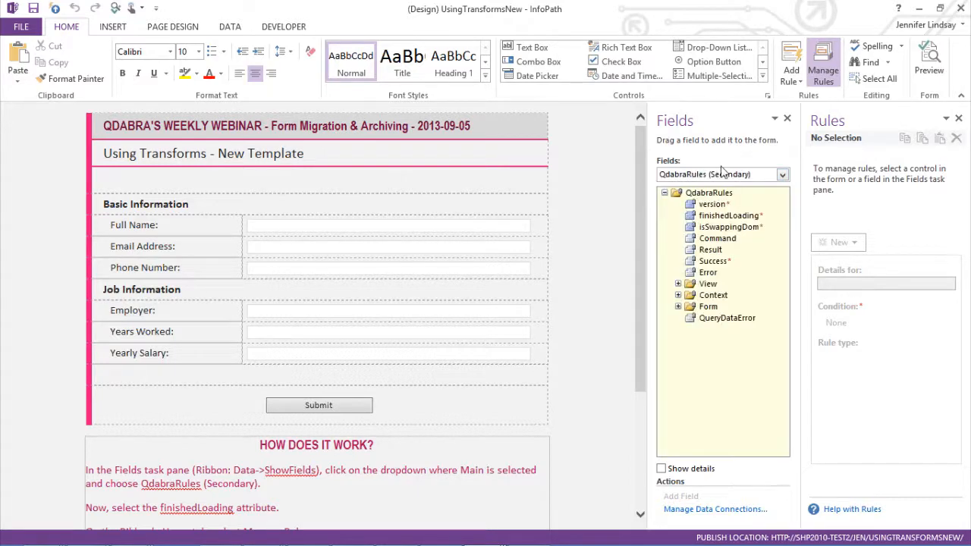
click(719, 217)
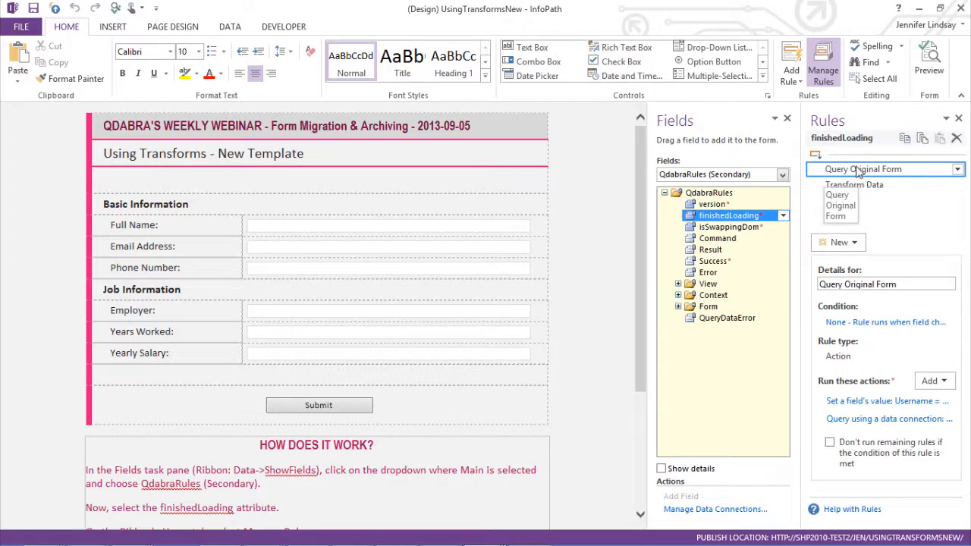
Step: Inspect the Query Original Form rule's actions: the set-field-value target and formula, and the query's data connection
click(884, 402)
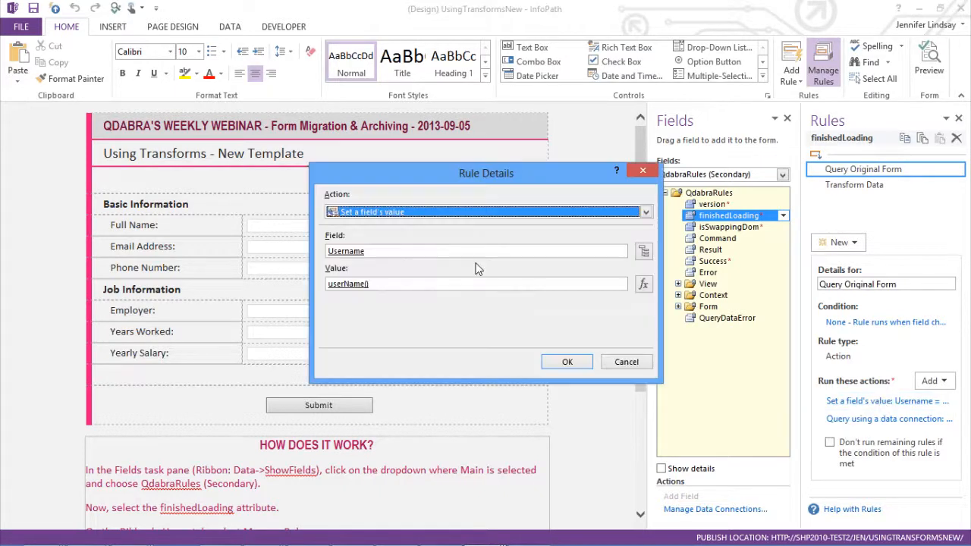
click(643, 252)
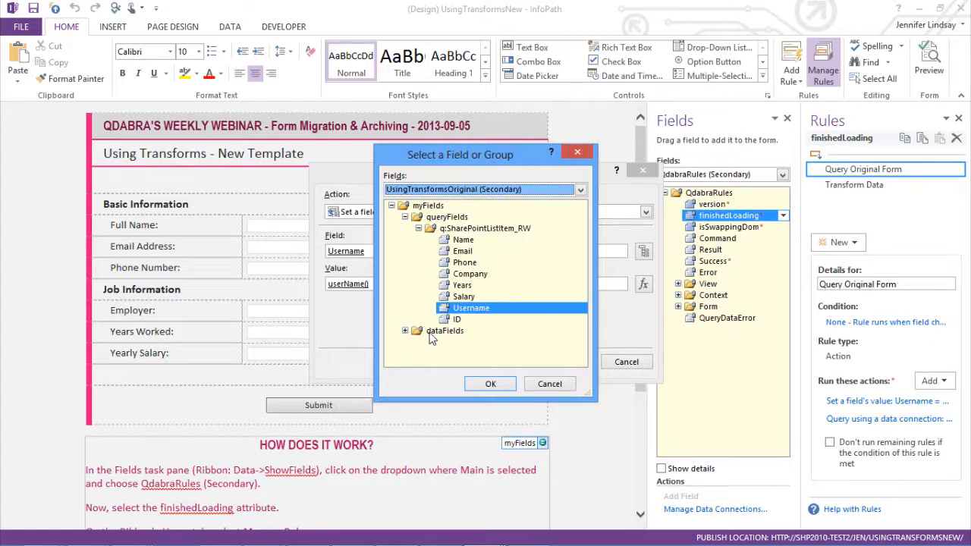
click(491, 384)
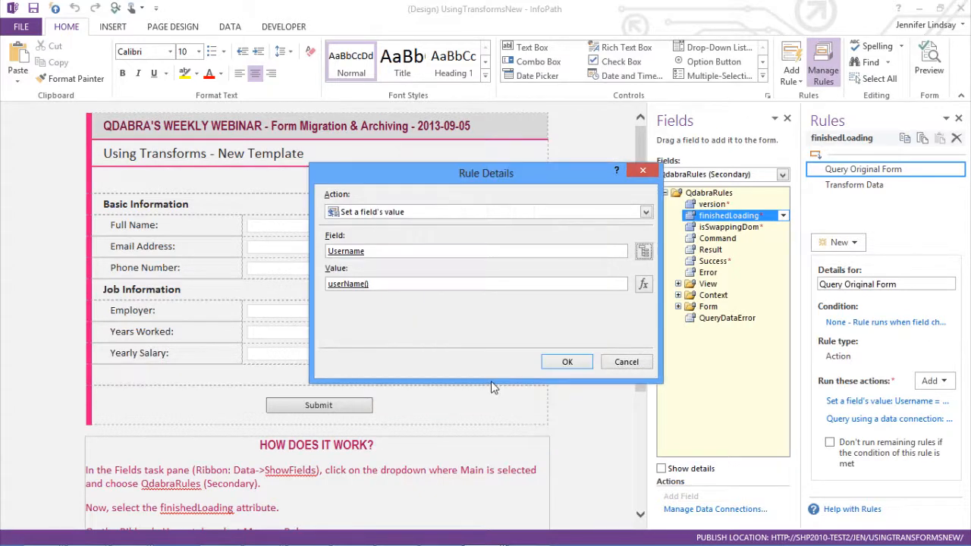
double_click(346, 291)
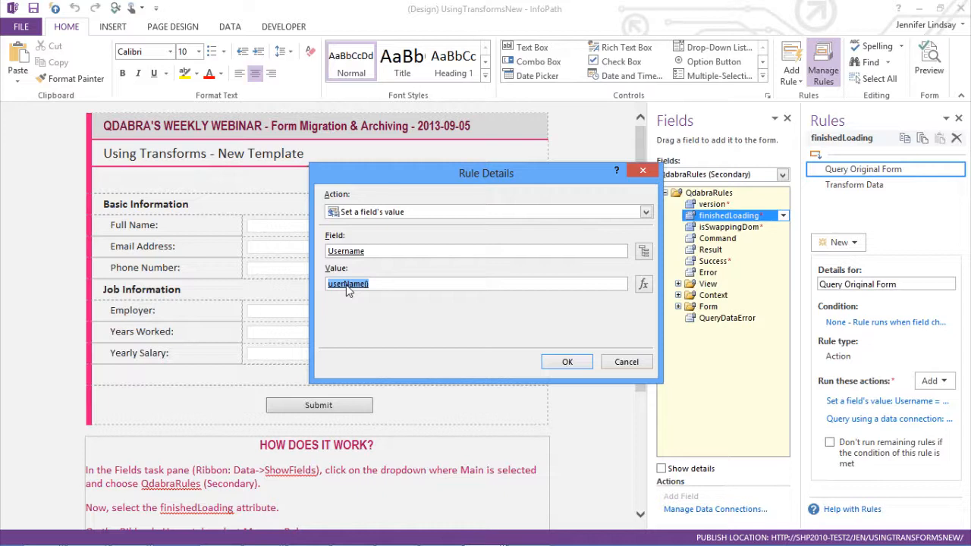
click(627, 363)
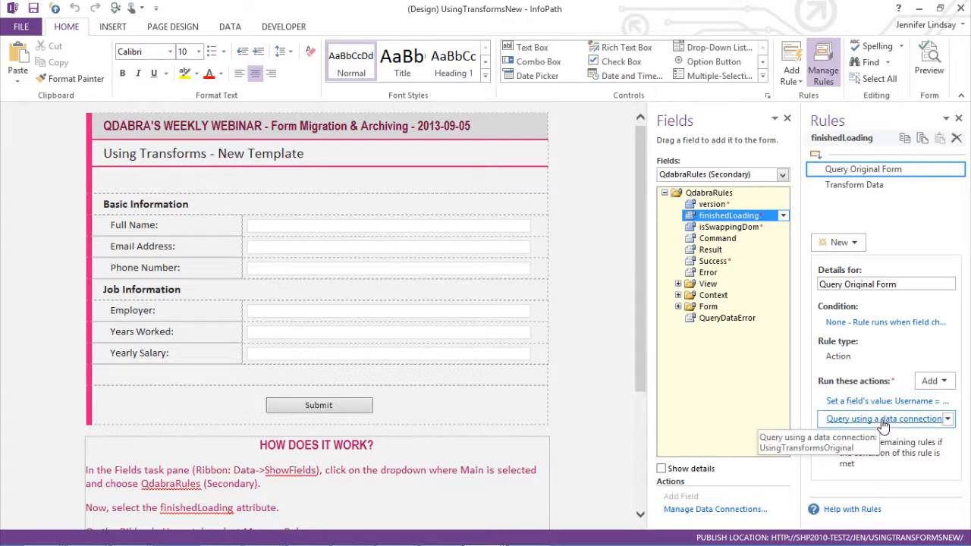
click(884, 424)
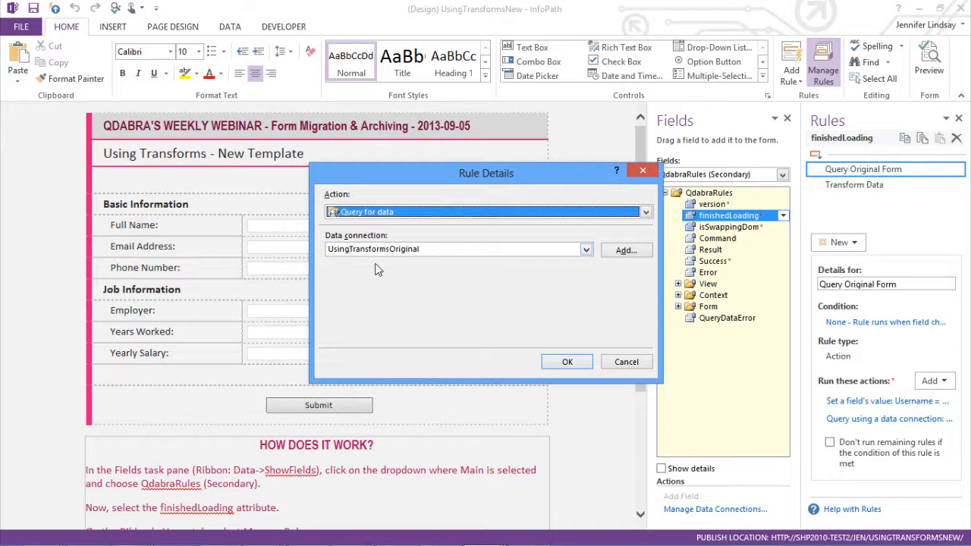
click(626, 362)
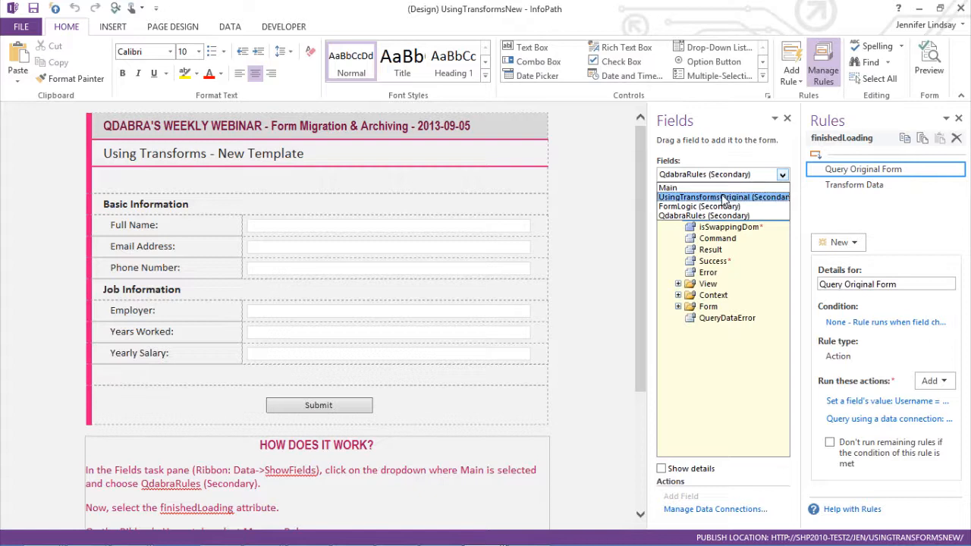
Step: Switch the field list to the UsingTransformsOriginal secondary source and expand its dataFields group
click(725, 197)
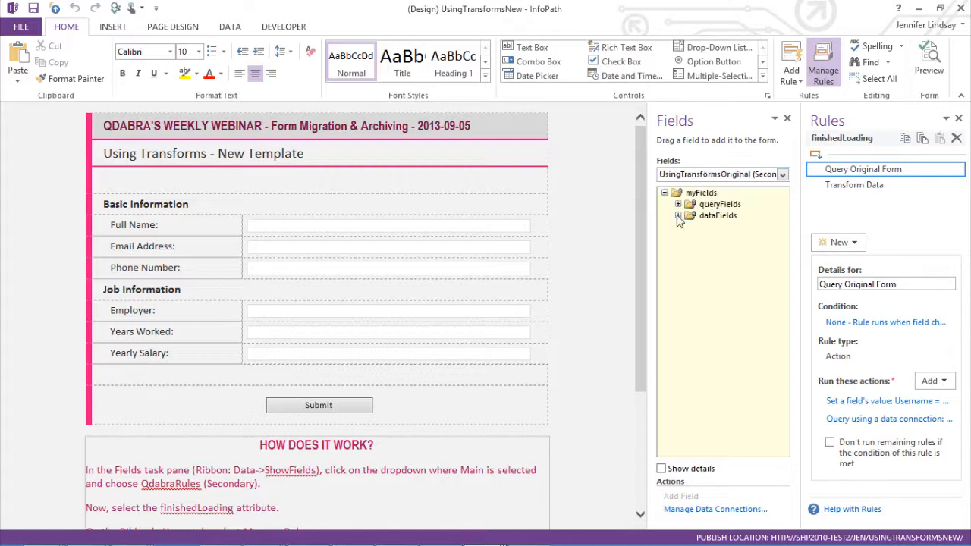
click(679, 216)
click(691, 227)
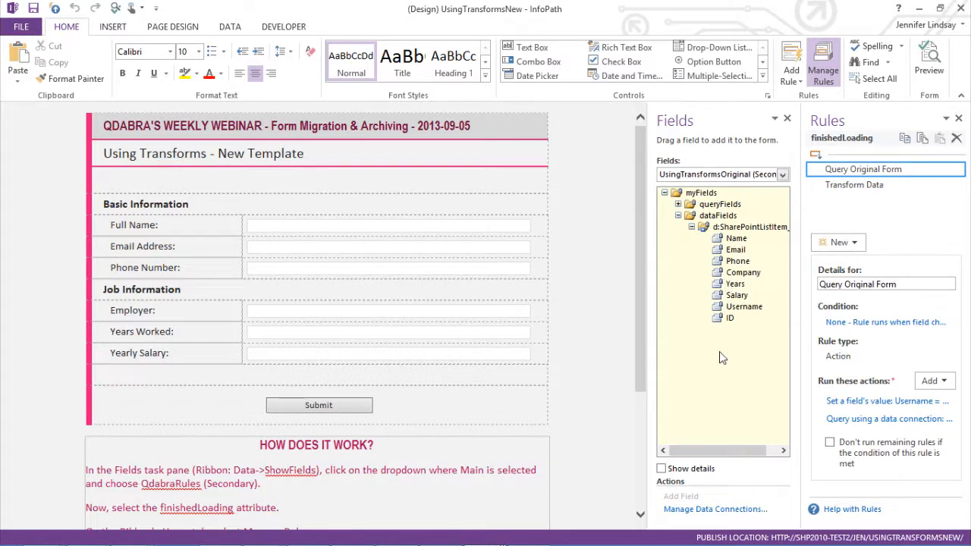
Step: Open the Transform Data rule's Command action and select its entire Transform value
click(834, 187)
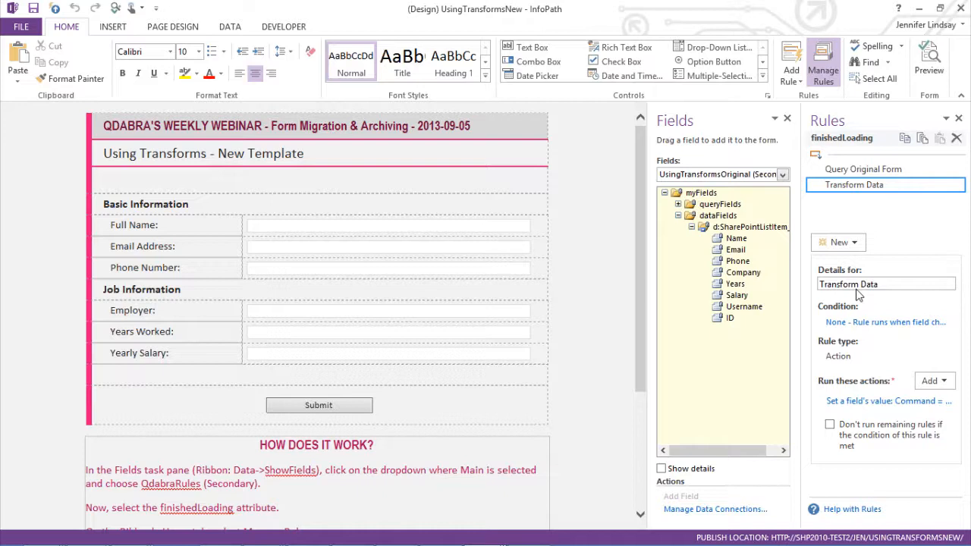
click(878, 401)
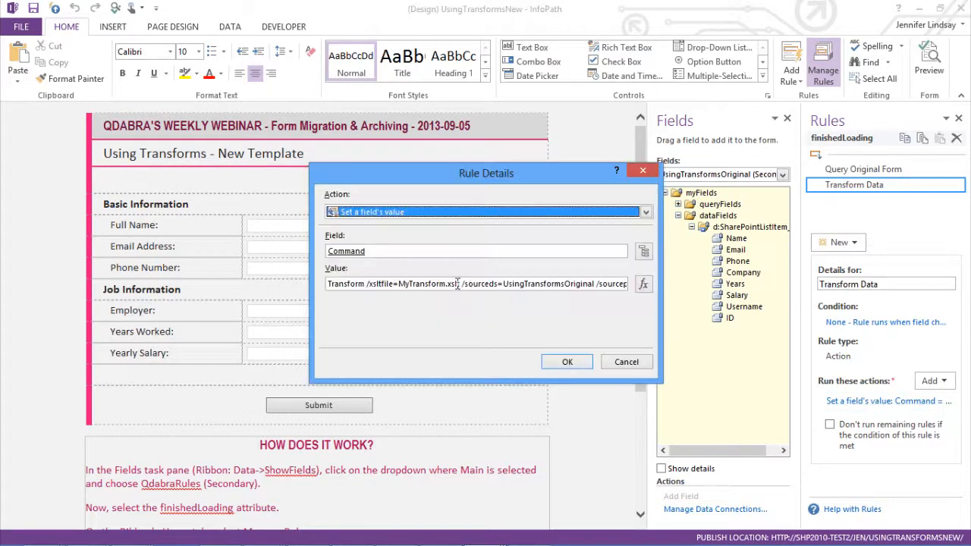
click(559, 287)
double_click(559, 286)
key(ctrl+a)
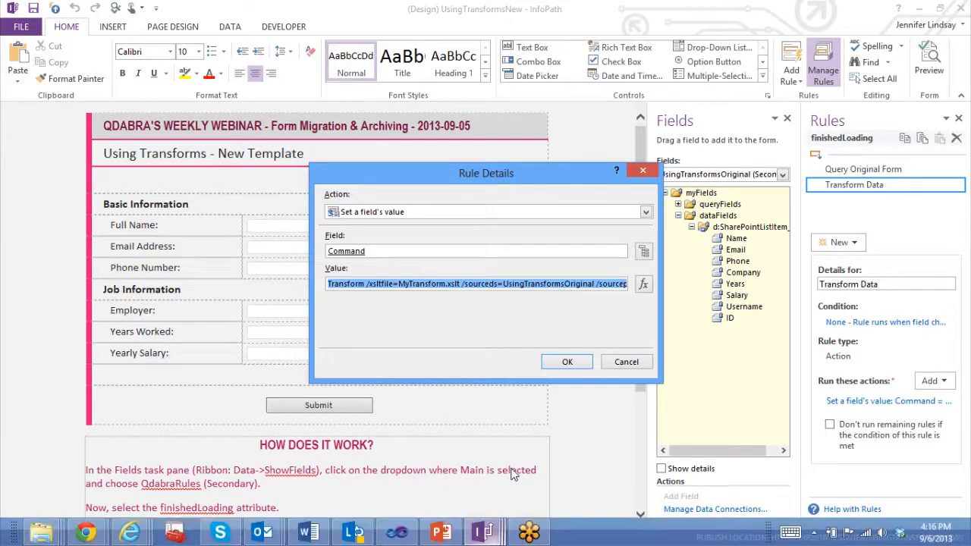
Step: Open Notepad and paste the Transform command into it
key(super+q)
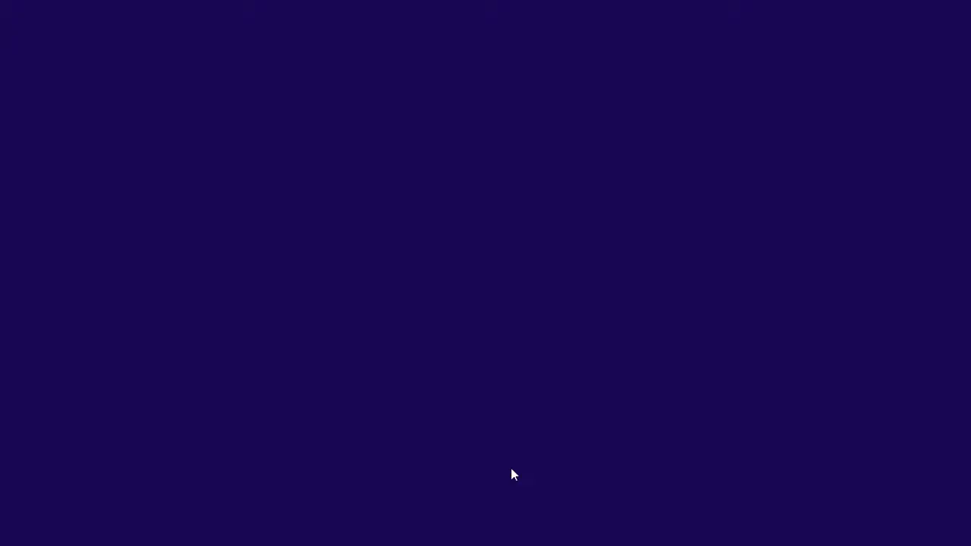
text(notepad)
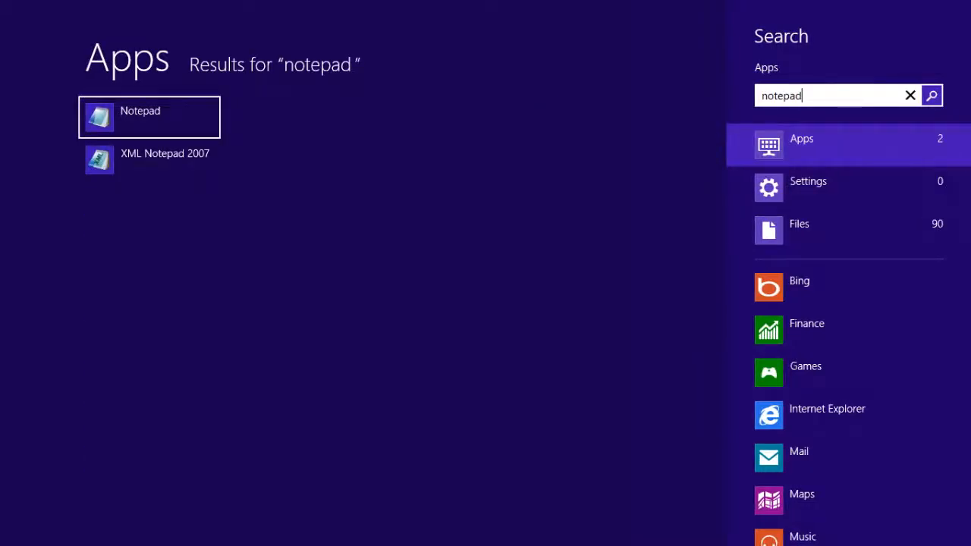
key(Return)
text(Transform /xsltfile=MyTransform.xslt /sourceds=UsingTransformsOriginal /sourcepath=/dfs:myFields/dfs:dataFields/d:SharePointListItem_RW /tostring=false)
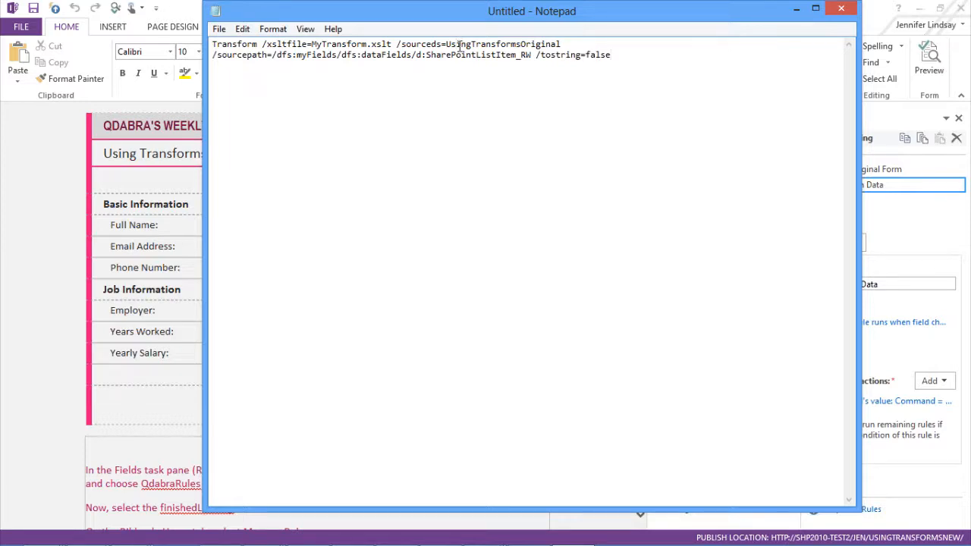
Step: Enlarge the Notepad text to 16 point
key(ctrl+a)
click(274, 33)
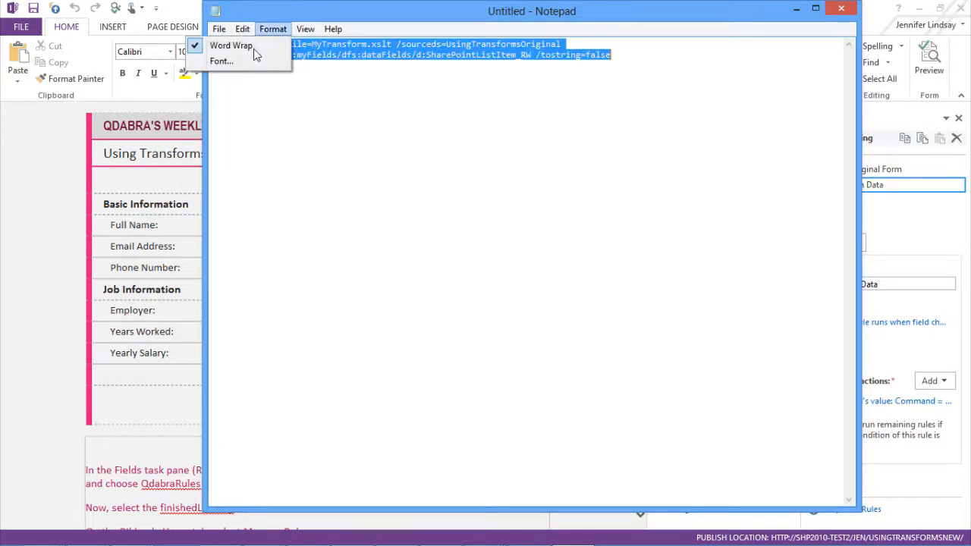
click(240, 63)
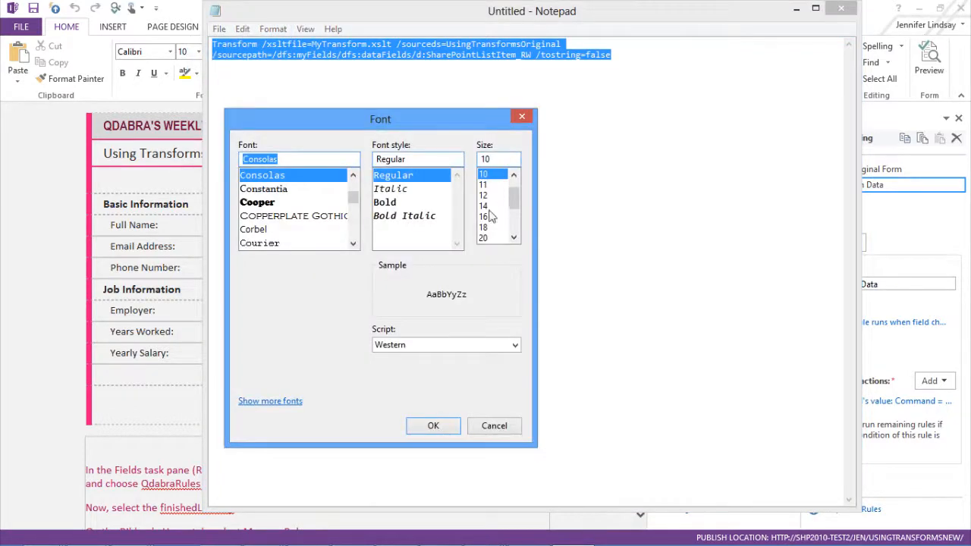
click(489, 218)
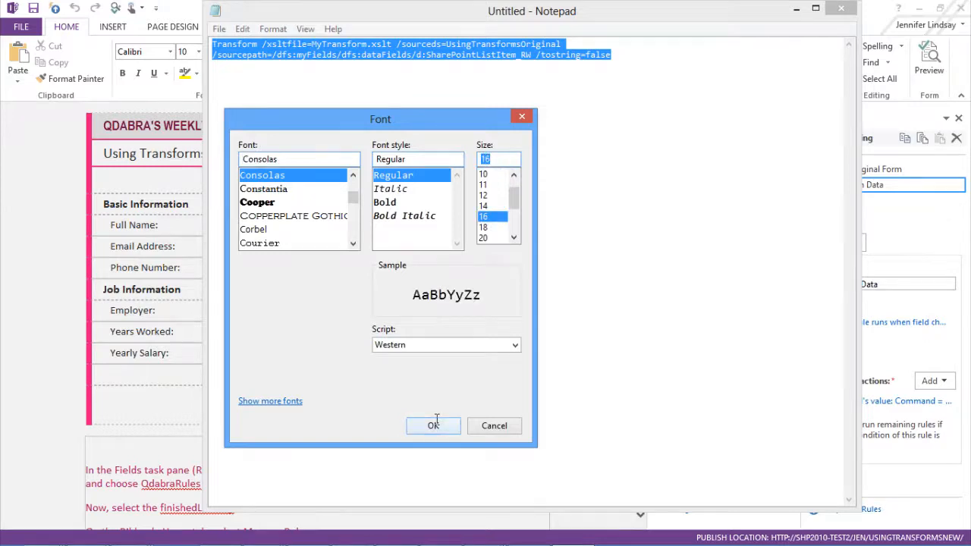
click(434, 426)
click(483, 259)
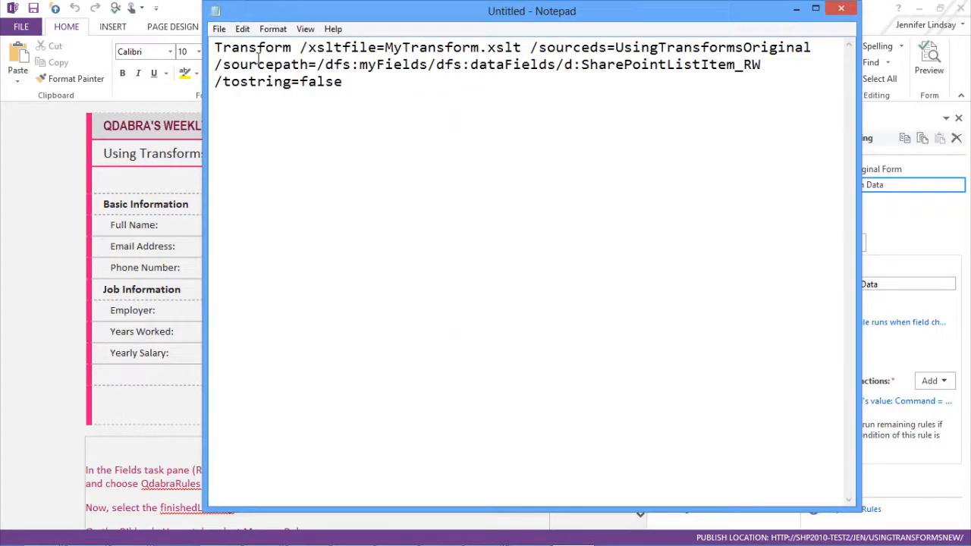
Step: Highlight the xsltfile and sourceds parameters of the Transform command
drag(214, 47, 302, 48)
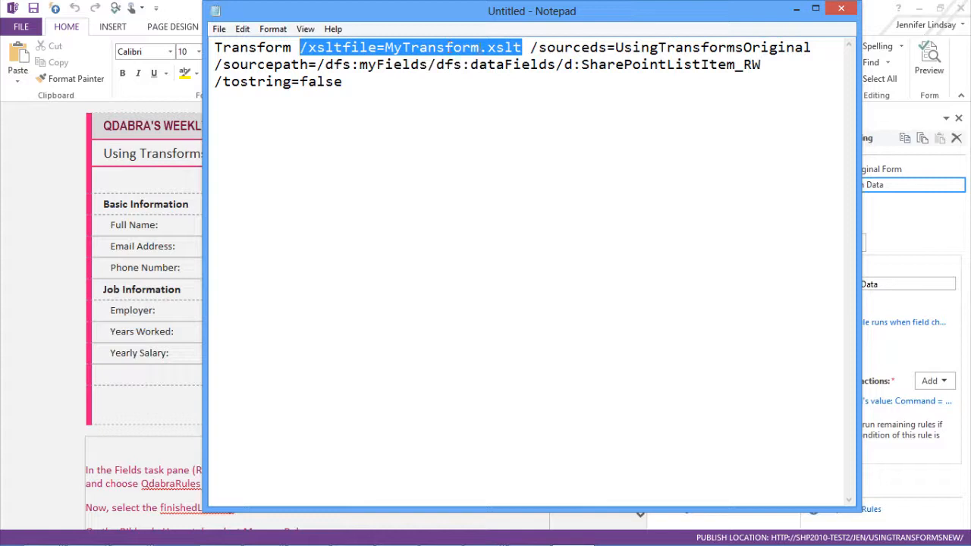
click(562, 45)
drag(529, 48, 811, 48)
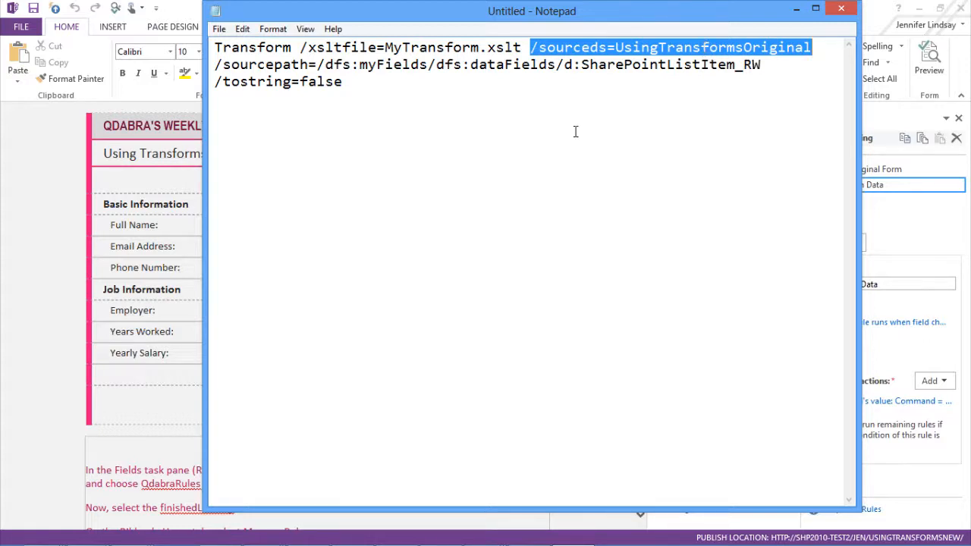
Step: Highlight the sourcepath, tostring and xsltfile values of the Transform command in Notepad
drag(214, 64, 522, 65)
drag(645, 68, 765, 63)
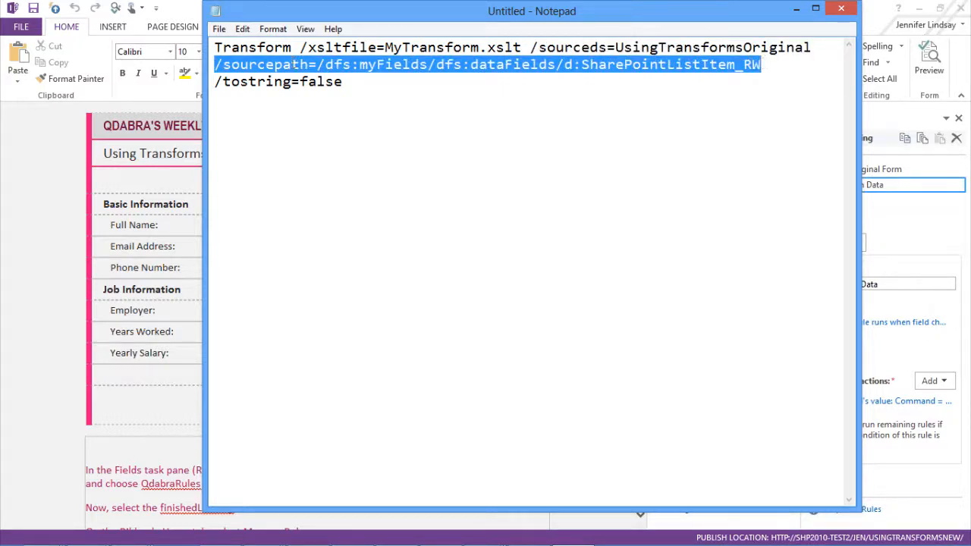
click(359, 83)
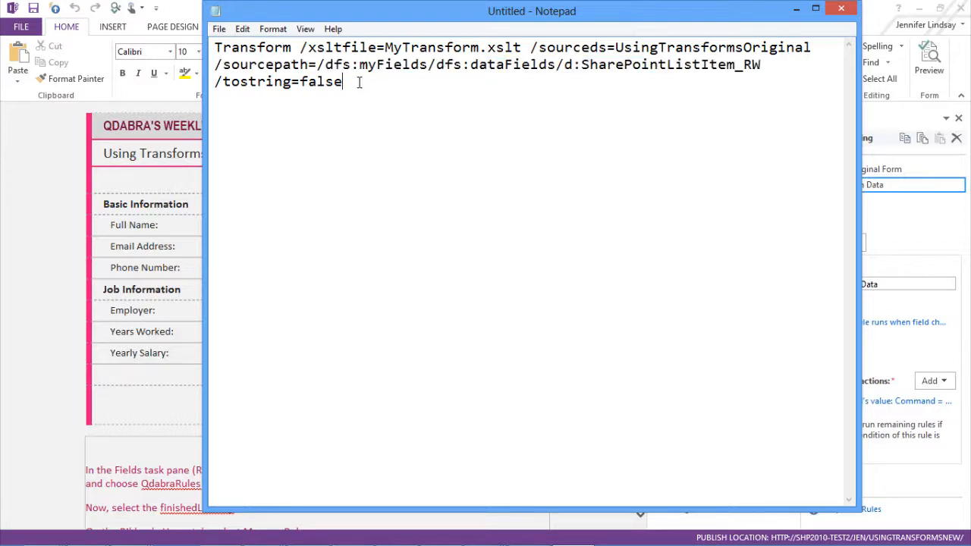
drag(341, 81, 214, 85)
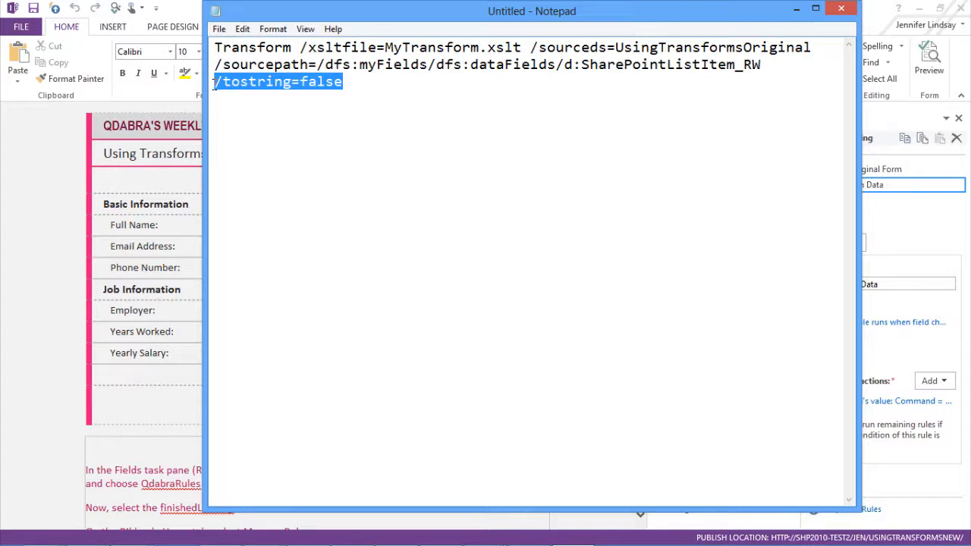
click(350, 75)
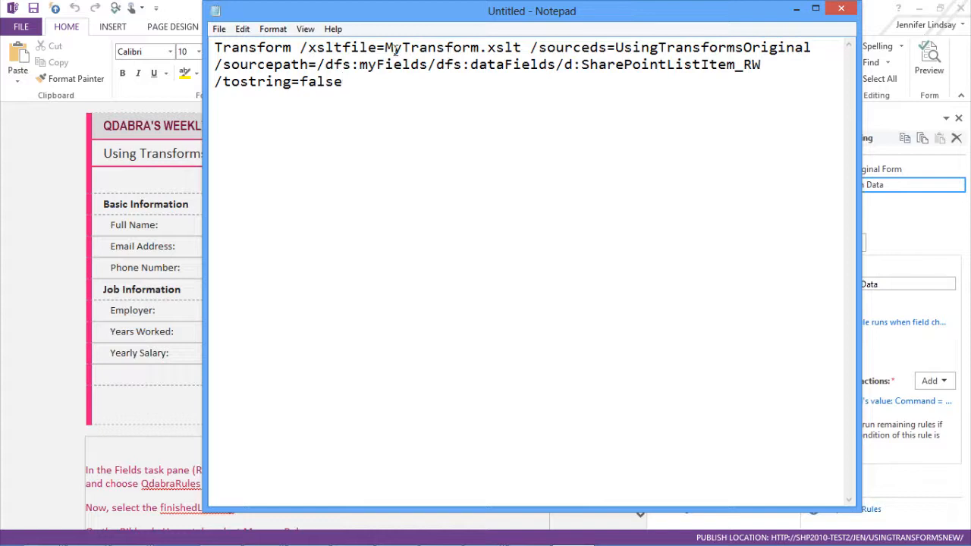
drag(385, 47, 522, 47)
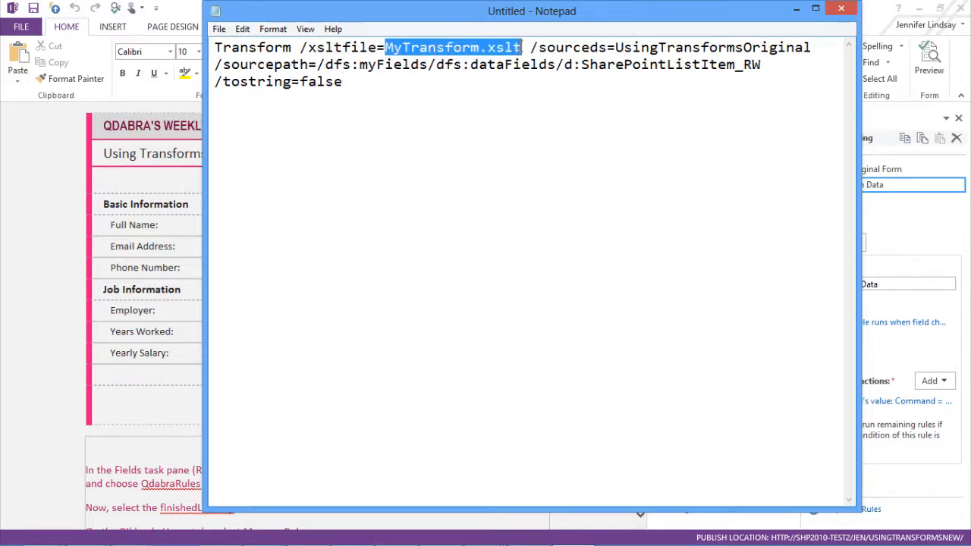
Step: Cancel the Rule Details dialog and open MyTransform.xslt from the project folder in jEdit
click(793, 10)
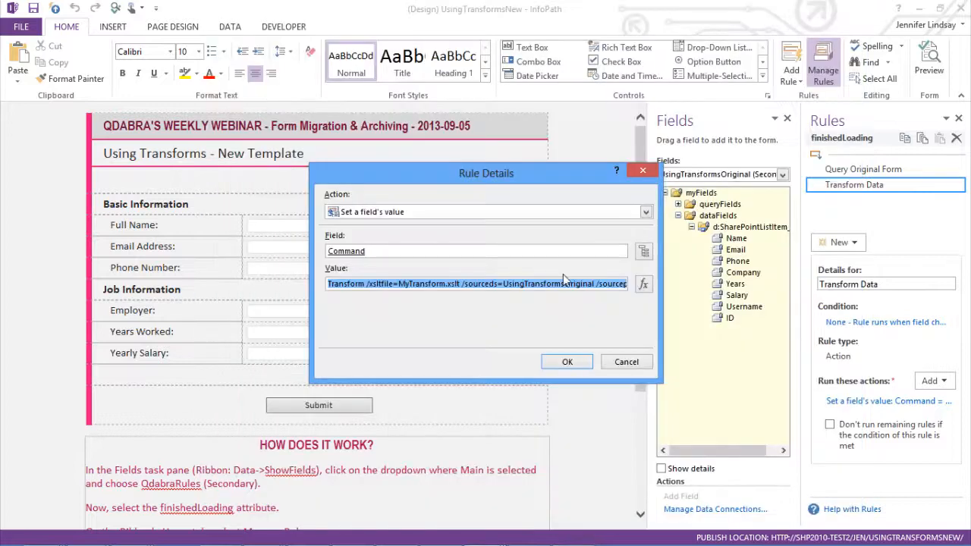
click(626, 362)
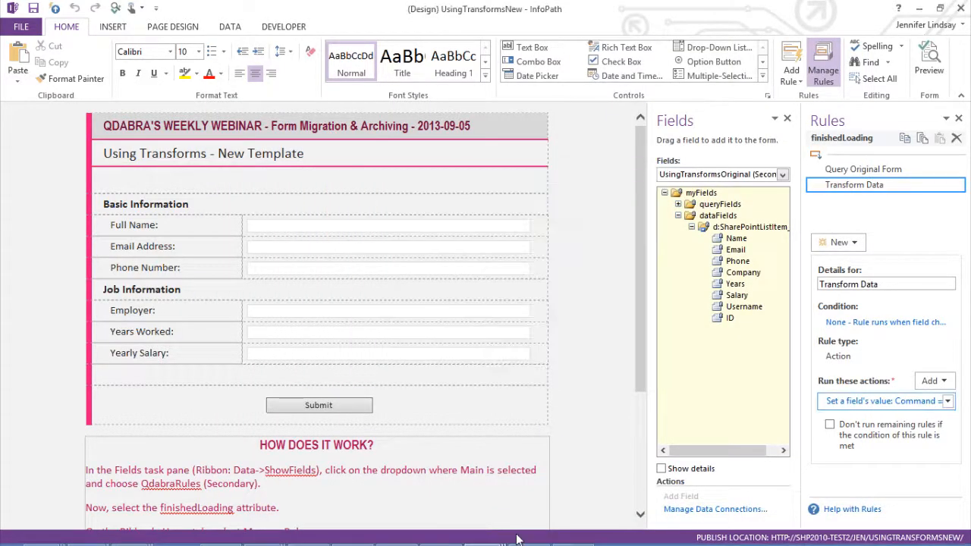
mouse_move(436, 540)
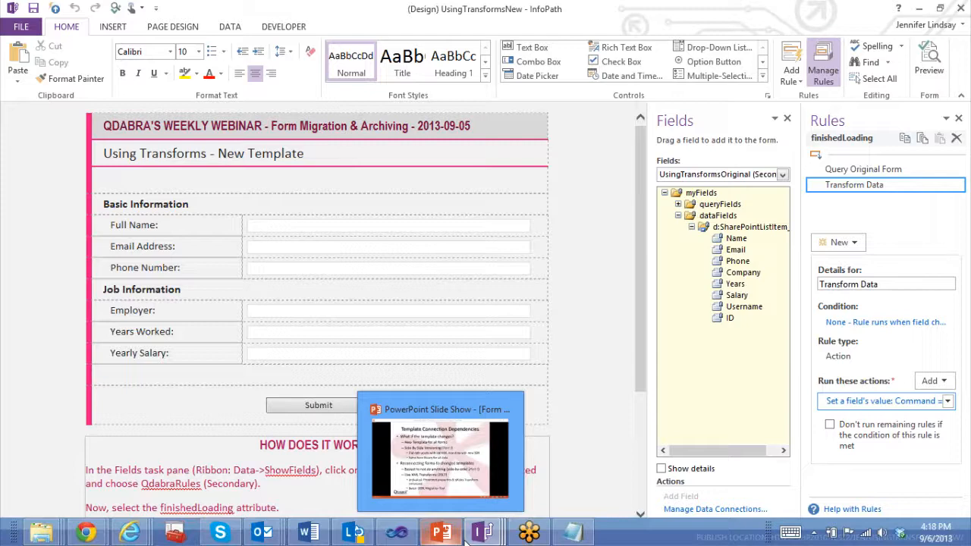
mouse_move(480, 537)
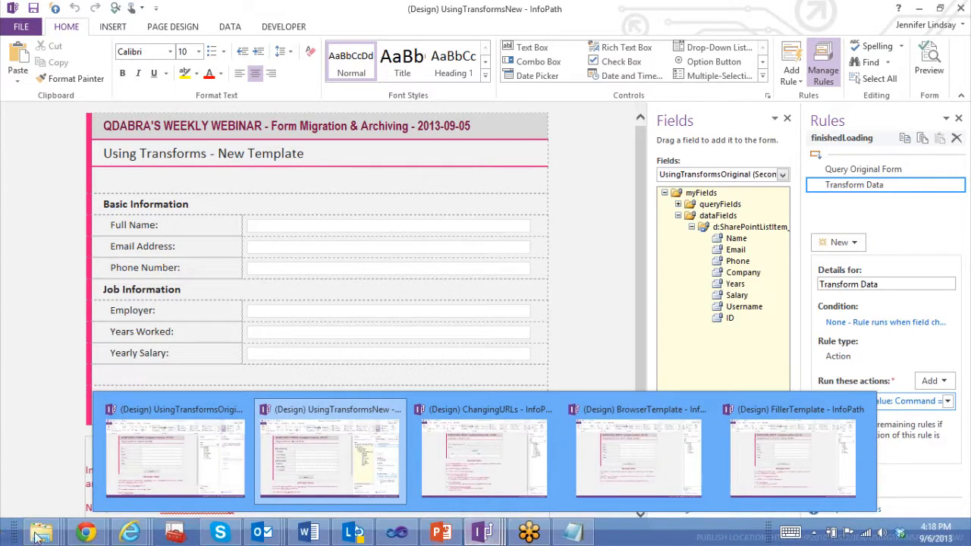
mouse_move(42, 536)
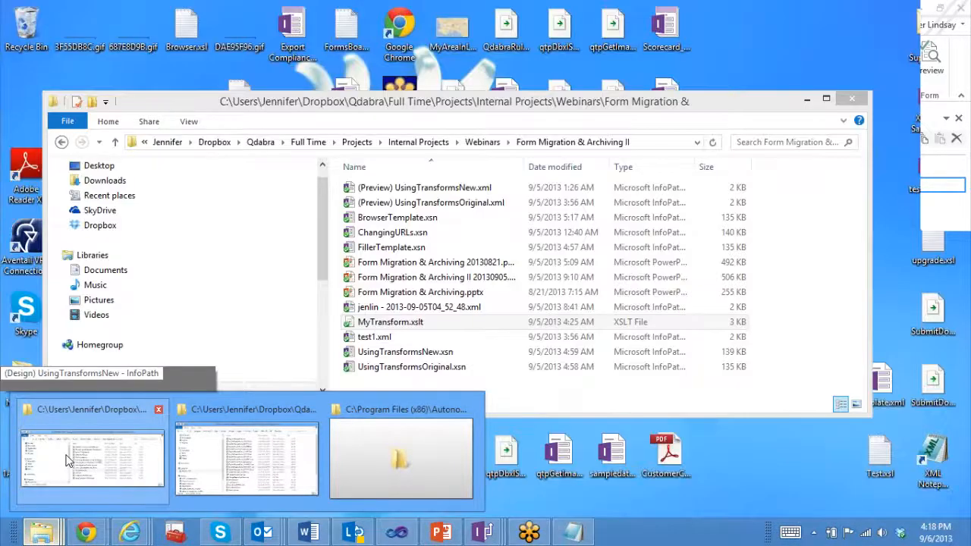
click(69, 460)
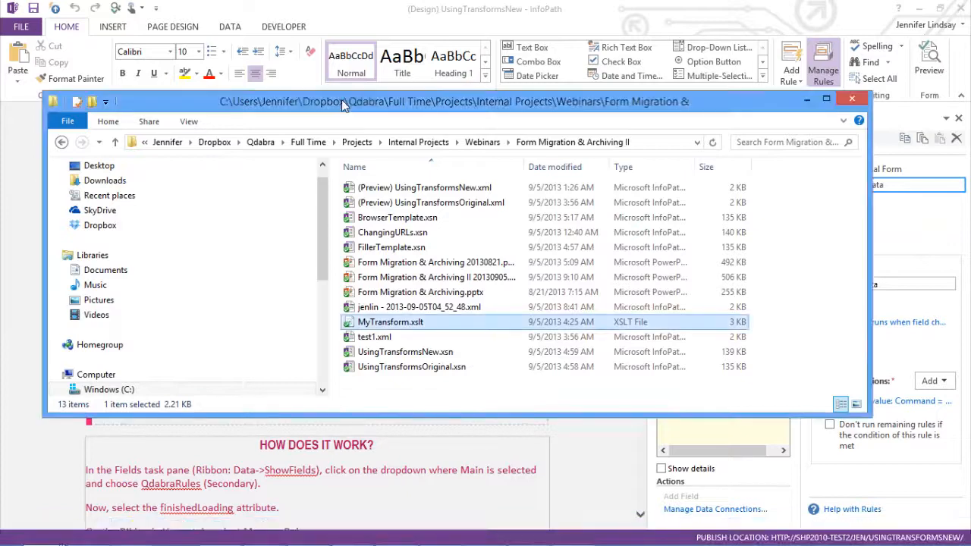
drag(341, 101, 0, 111)
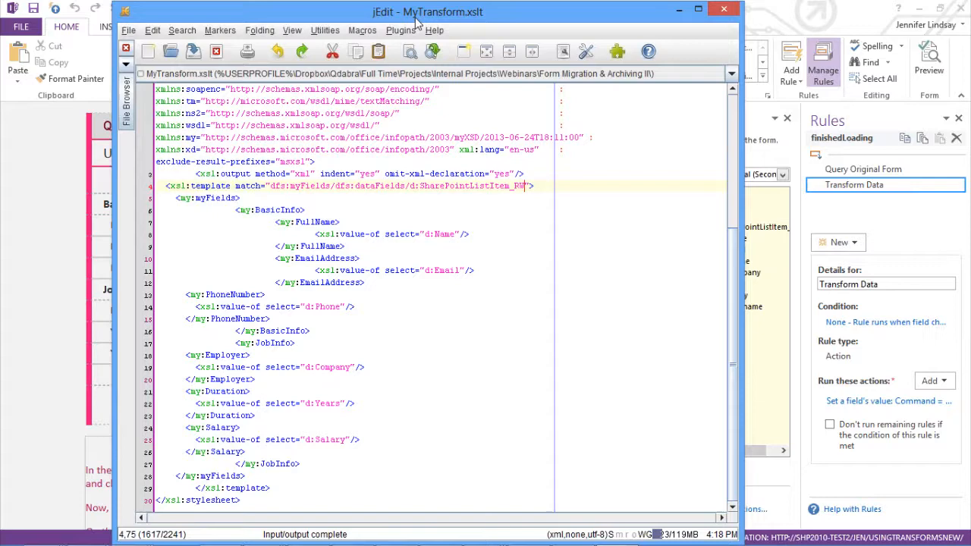
drag(427, 12, 442, 12)
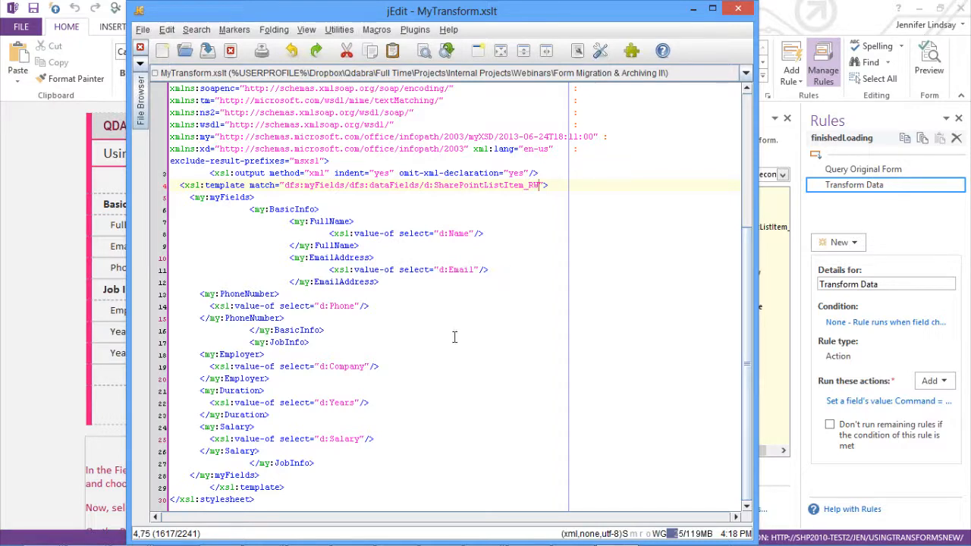
Step: Examine the XSLT's FullName element and its d:Name source mapping
click(349, 234)
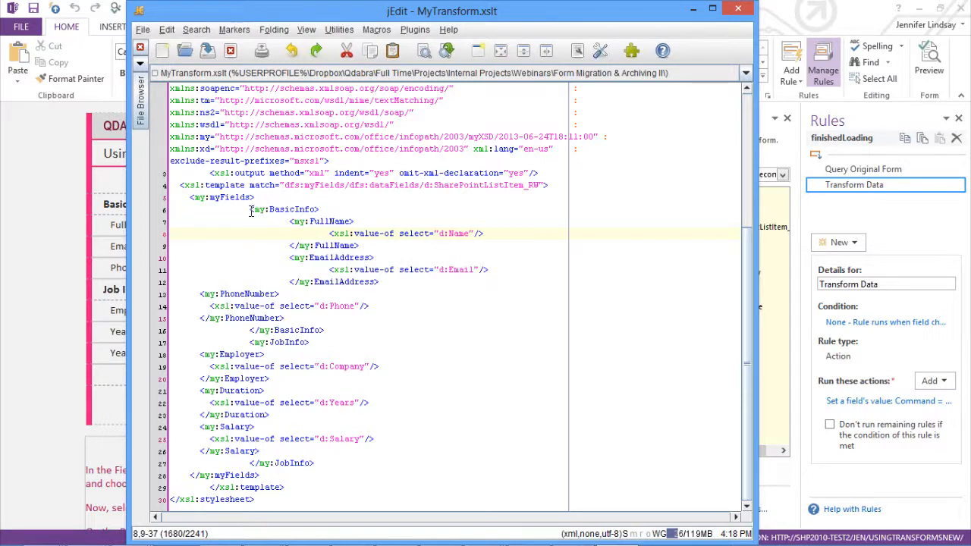
click(289, 221)
shift+click(350, 222)
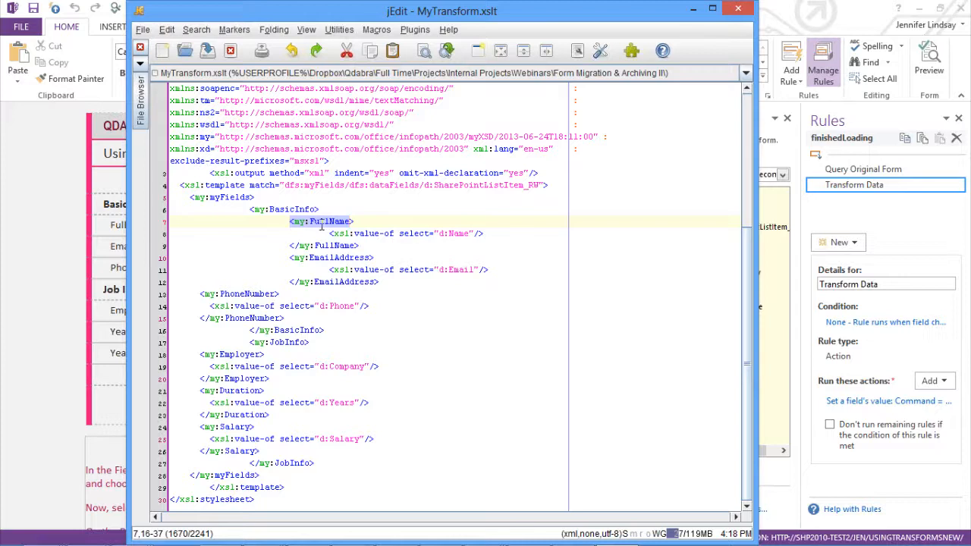
click(319, 221)
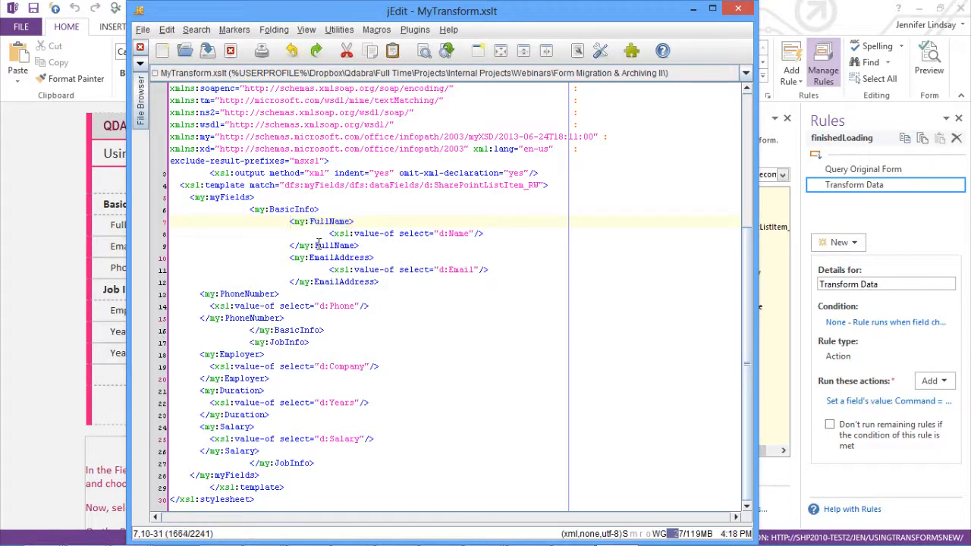
double_click(317, 245)
click(354, 235)
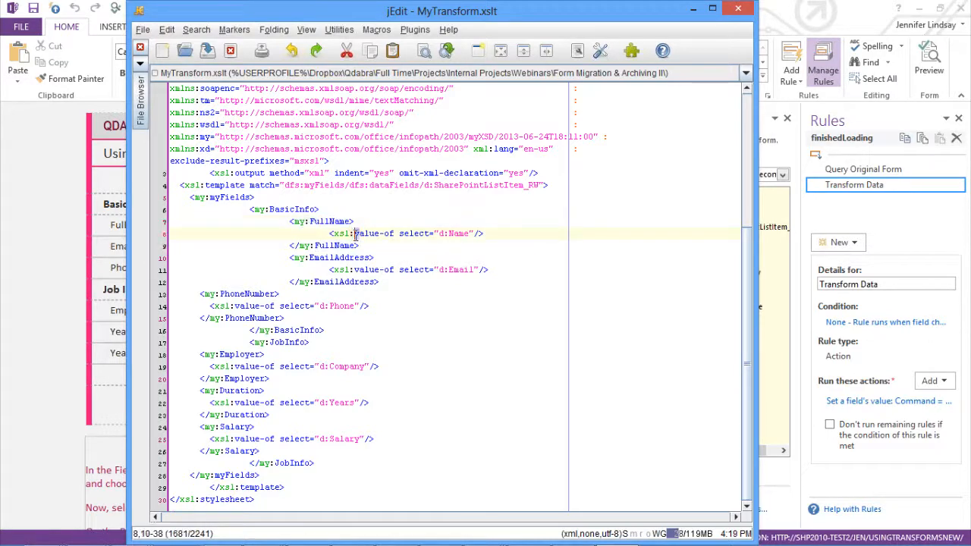
key(Delete)
key(ctrl+z)
drag(353, 234, 471, 237)
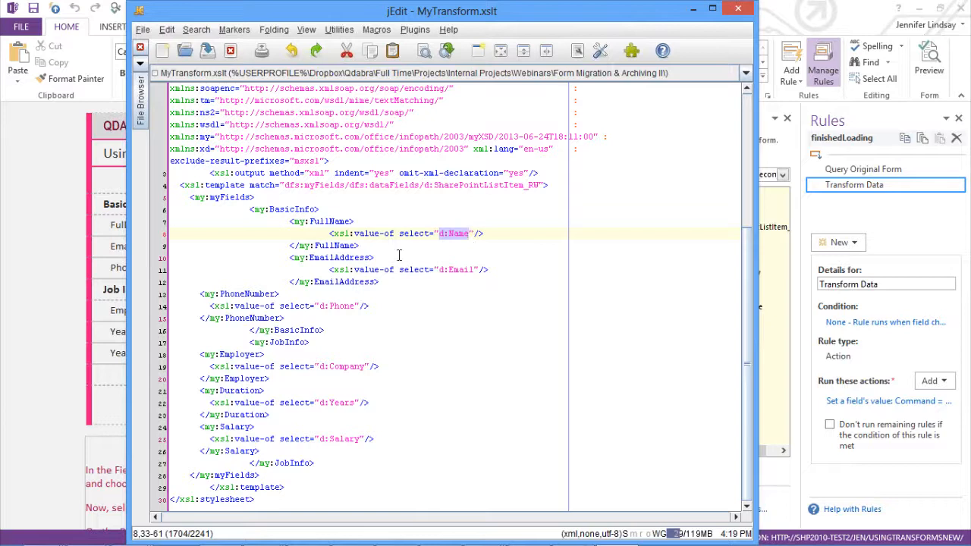
click(327, 221)
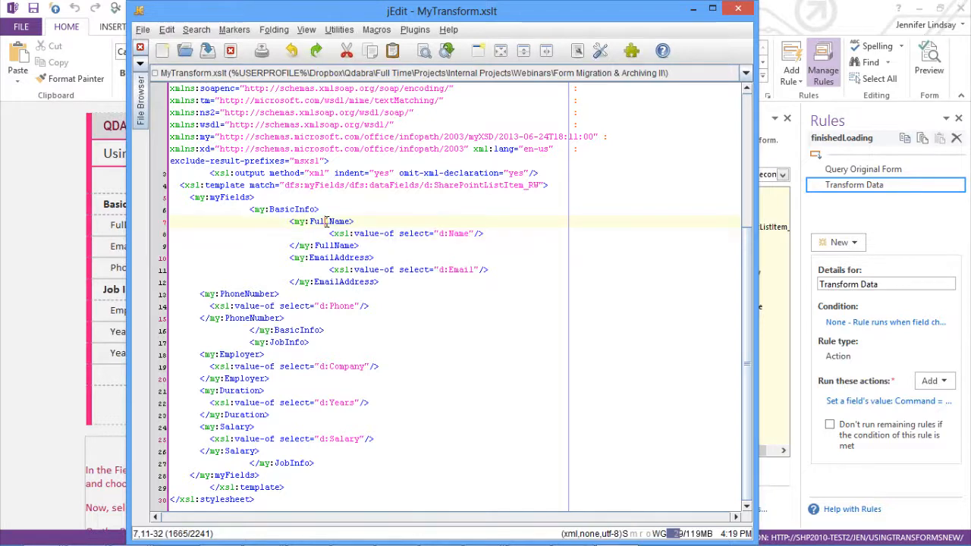
Step: Examine the EmailAddress, PhoneNumber and Employer elements and their source field mappings in the XSLT
double_click(457, 270)
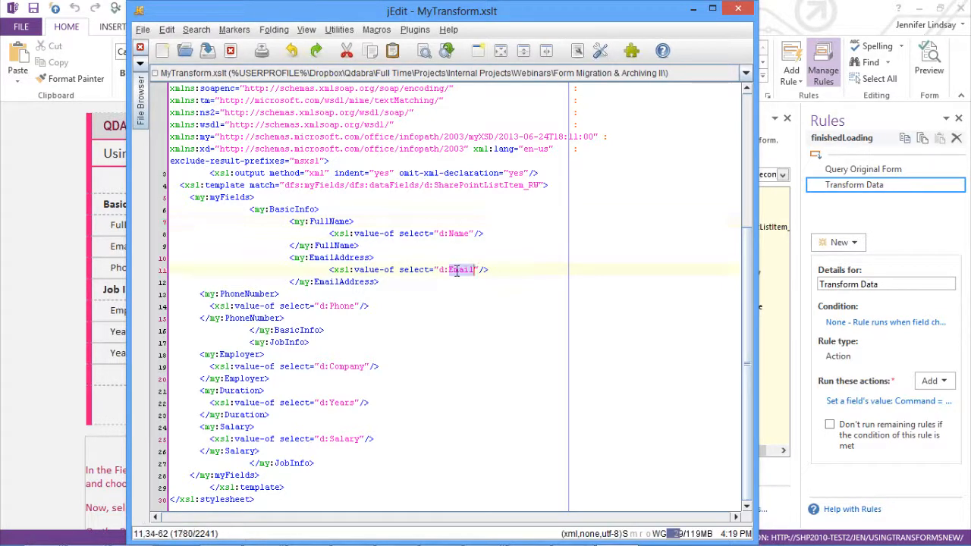
double_click(342, 307)
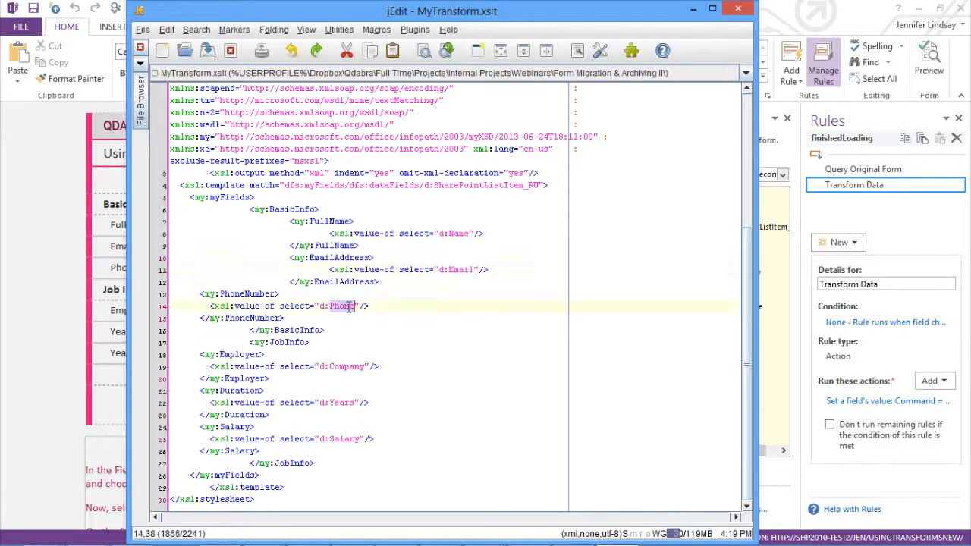
double_click(317, 258)
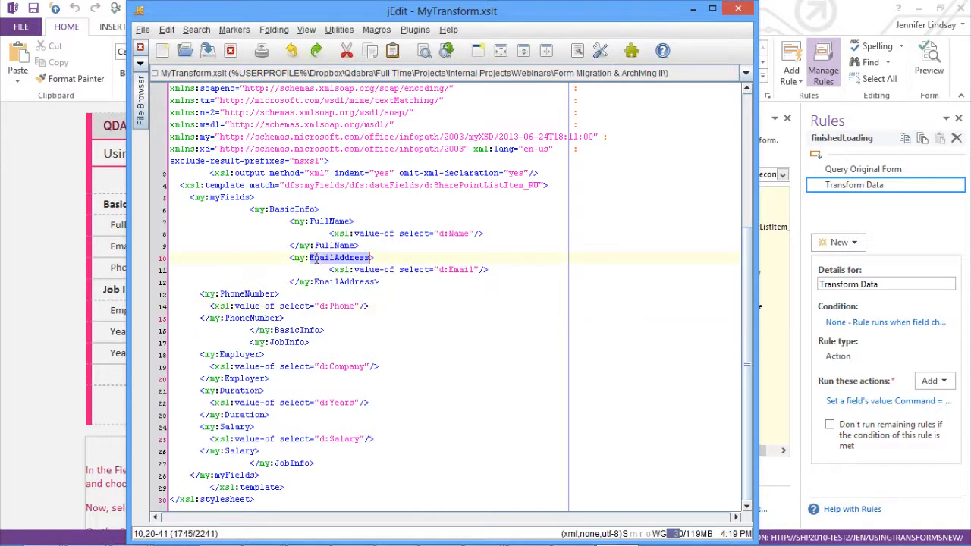
double_click(233, 294)
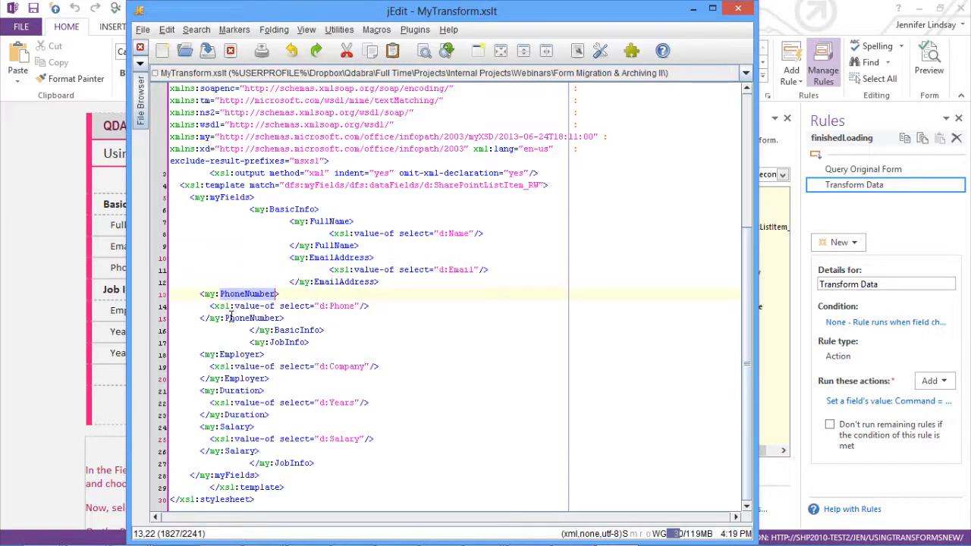
double_click(231, 318)
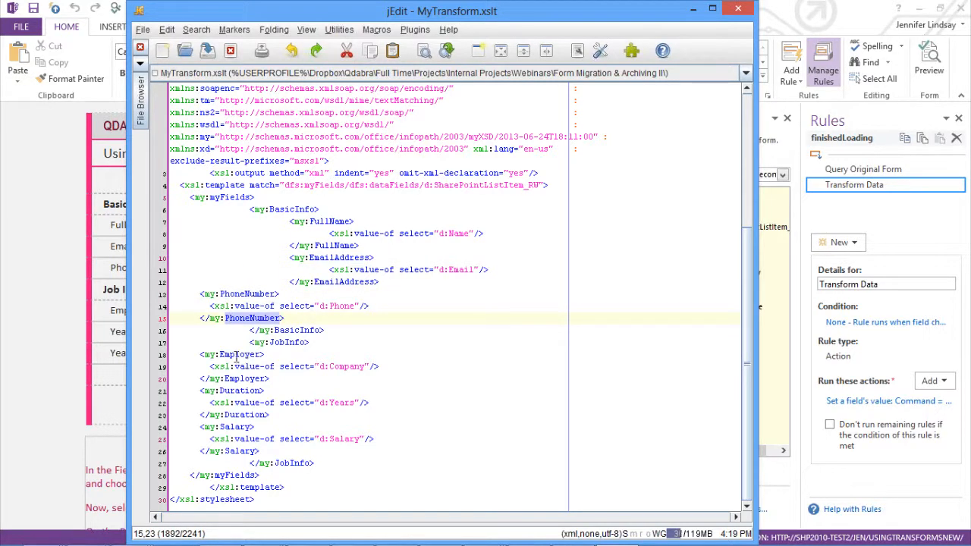
double_click(236, 355)
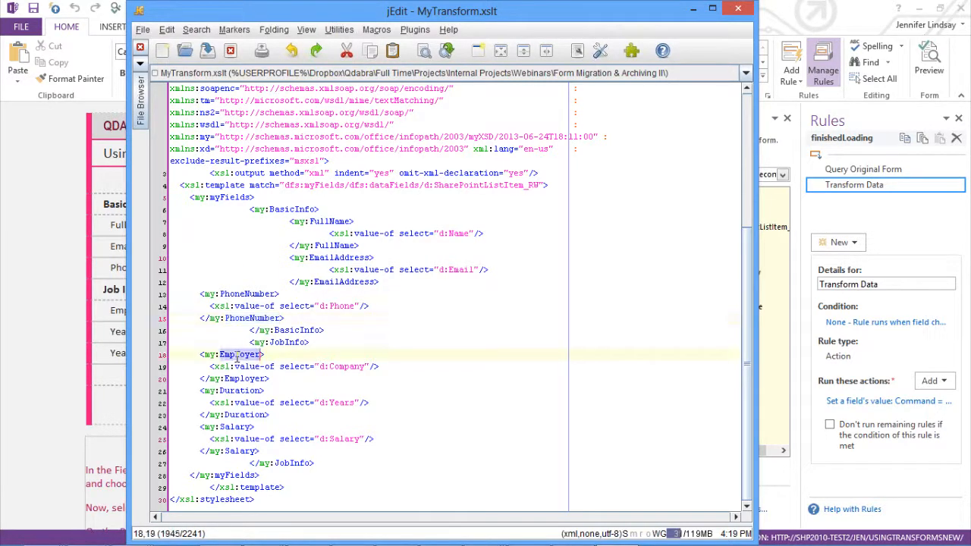
double_click(338, 367)
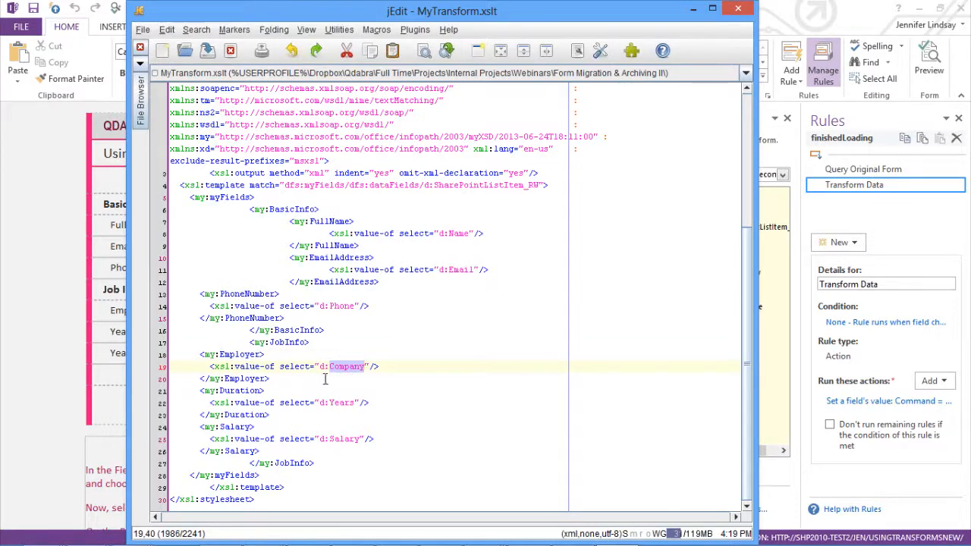
double_click(231, 354)
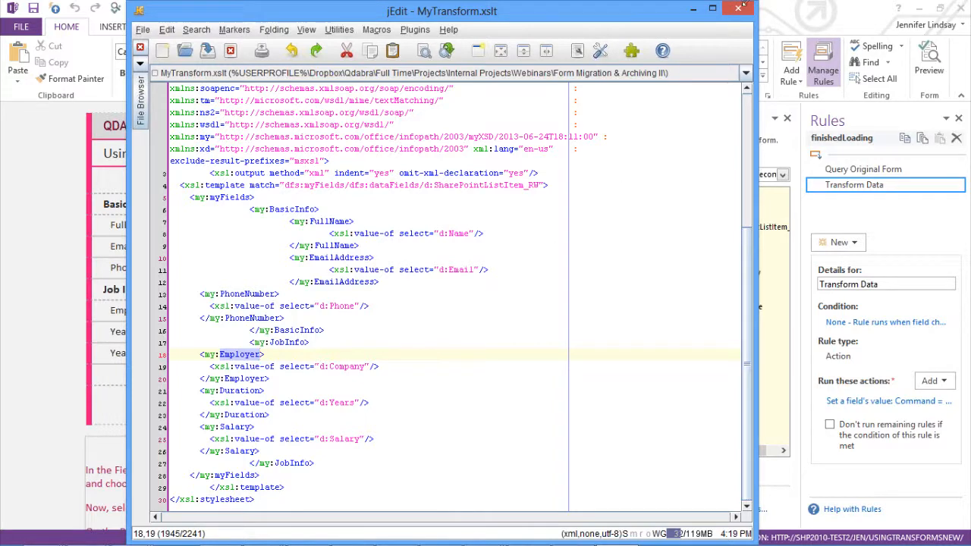
Step: Minimize jEdit and view the form template's resource files, selecting MyTransform.xslt before closing the list
click(695, 9)
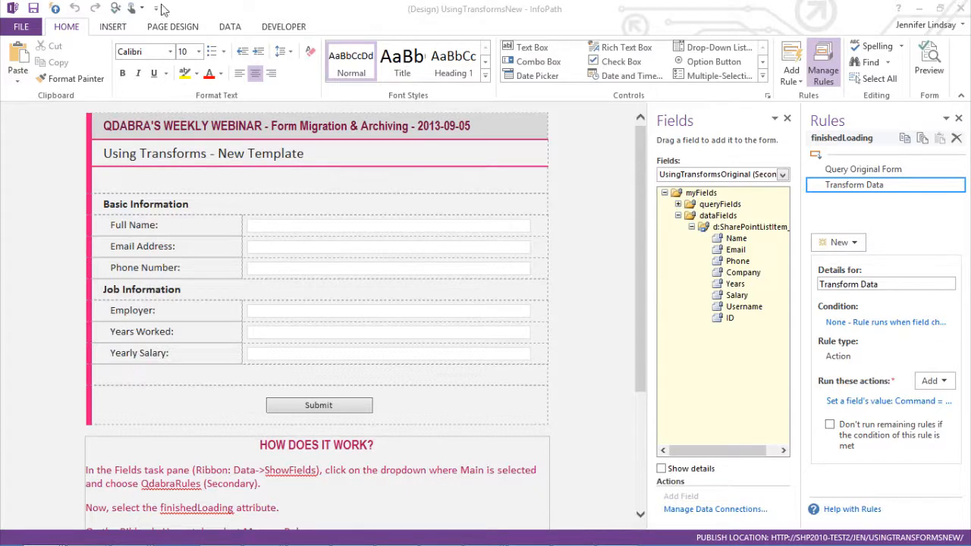
click(171, 29)
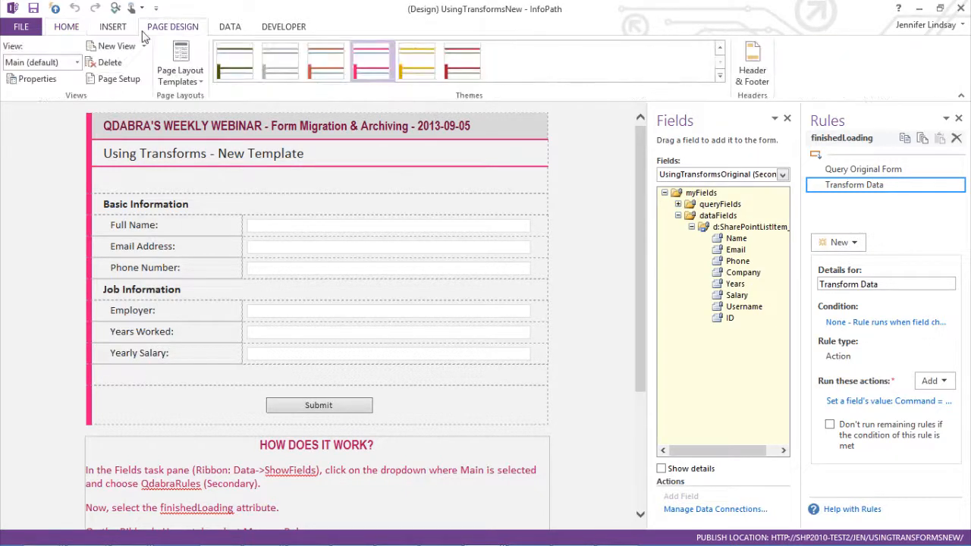
click(229, 27)
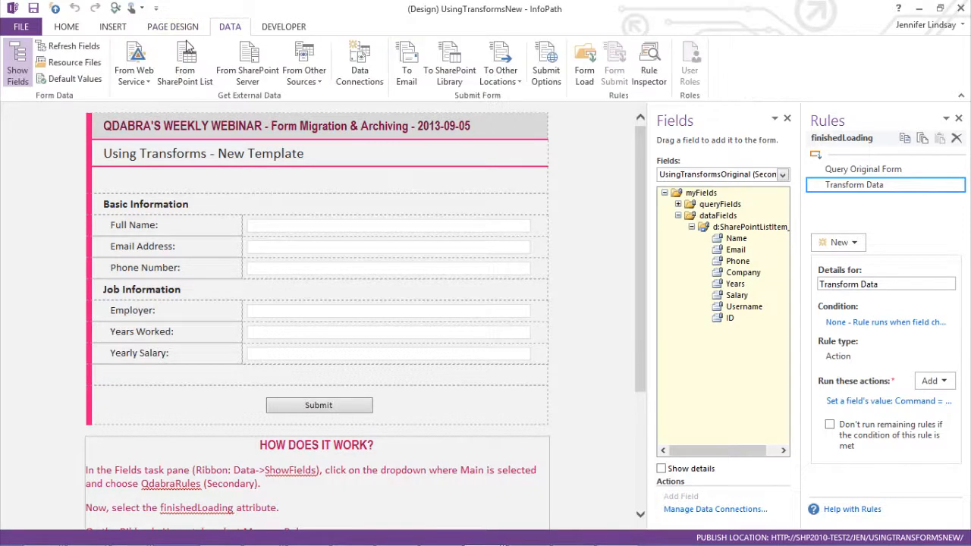
click(70, 63)
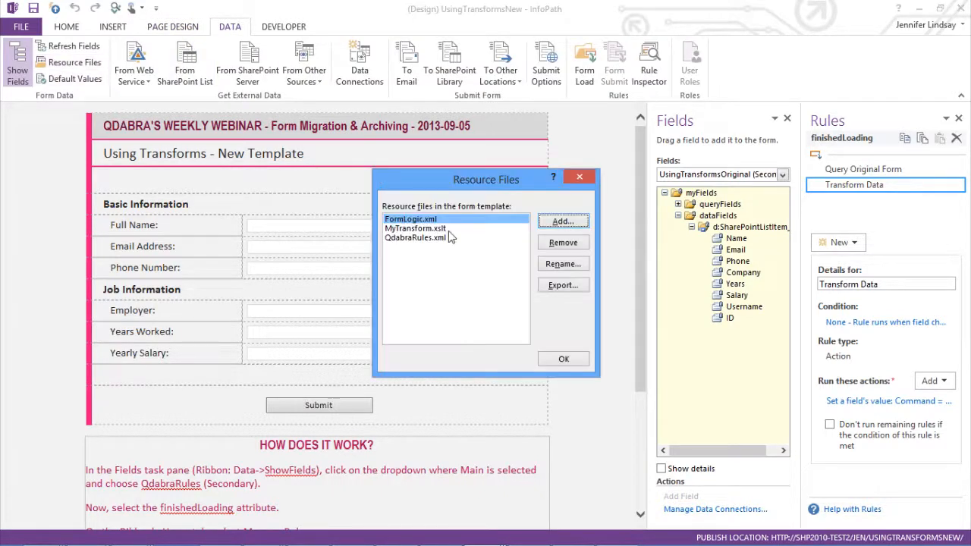
click(410, 231)
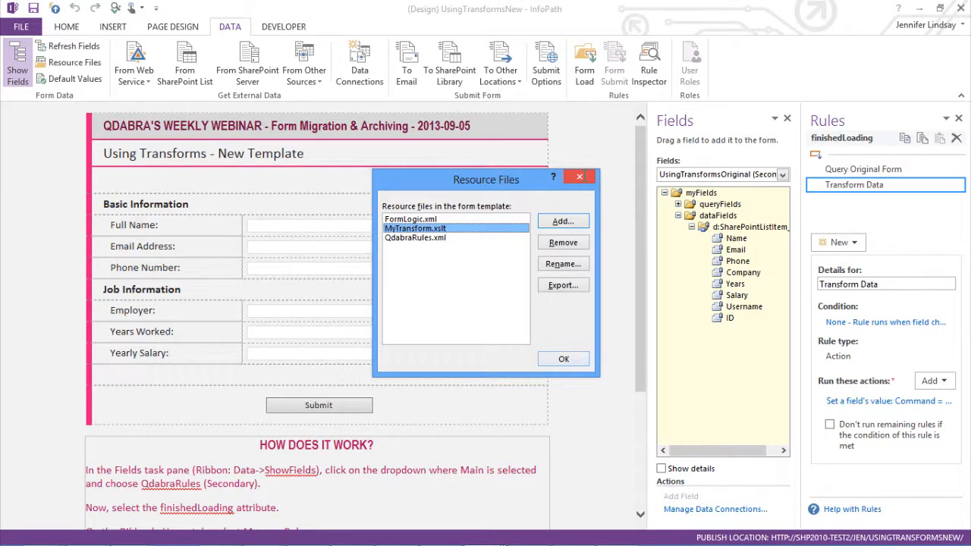
click(581, 179)
Step: Reopen the Transform Data action's details to review its value, cancel, and select the Query Original Form rule
click(894, 402)
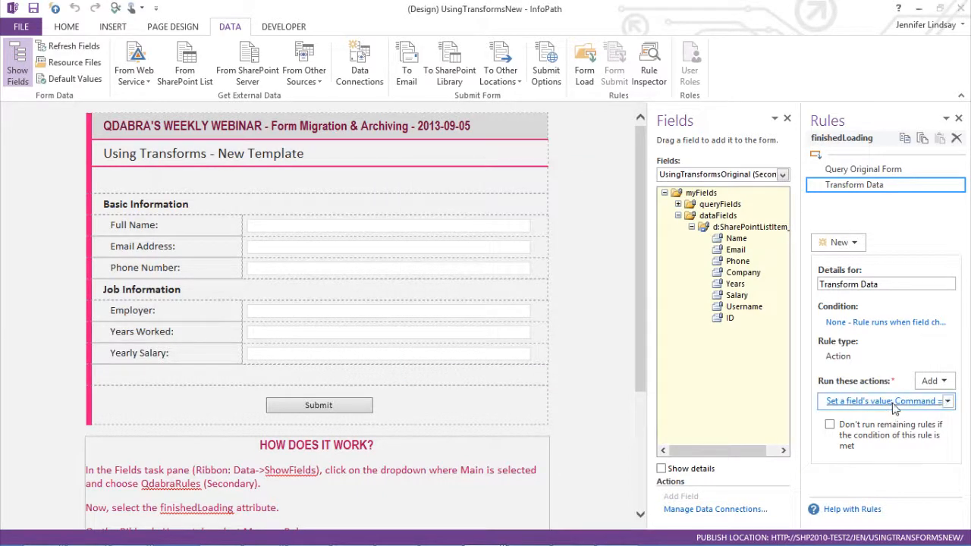
click(429, 284)
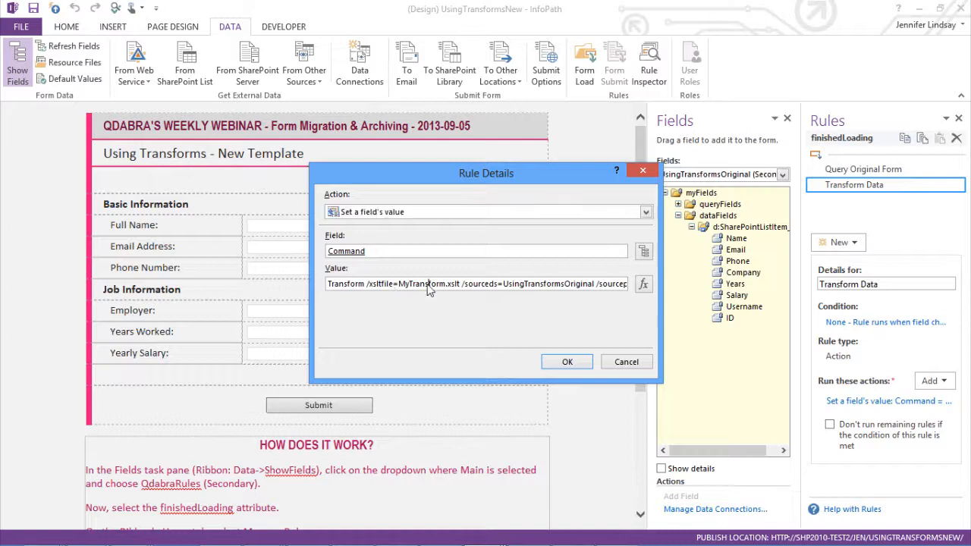
double_click(428, 284)
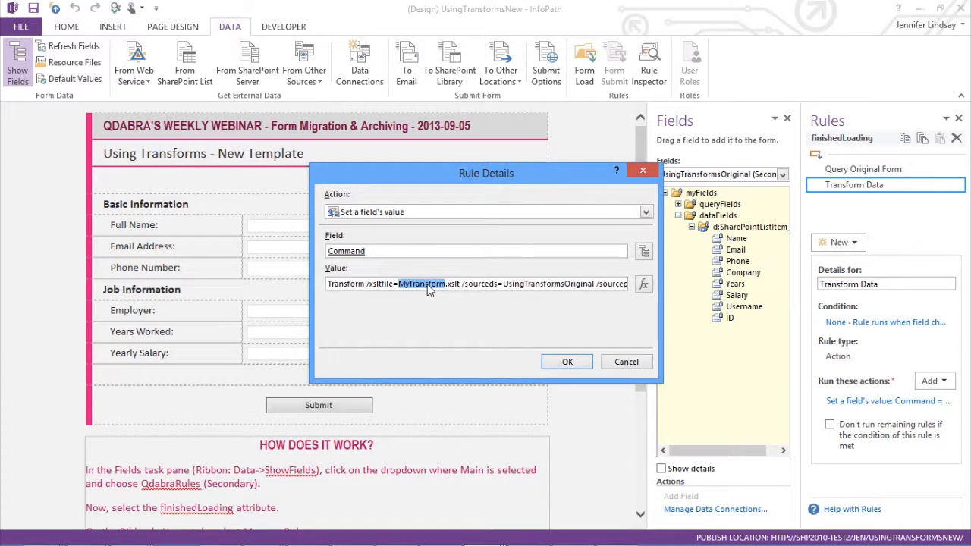
click(620, 366)
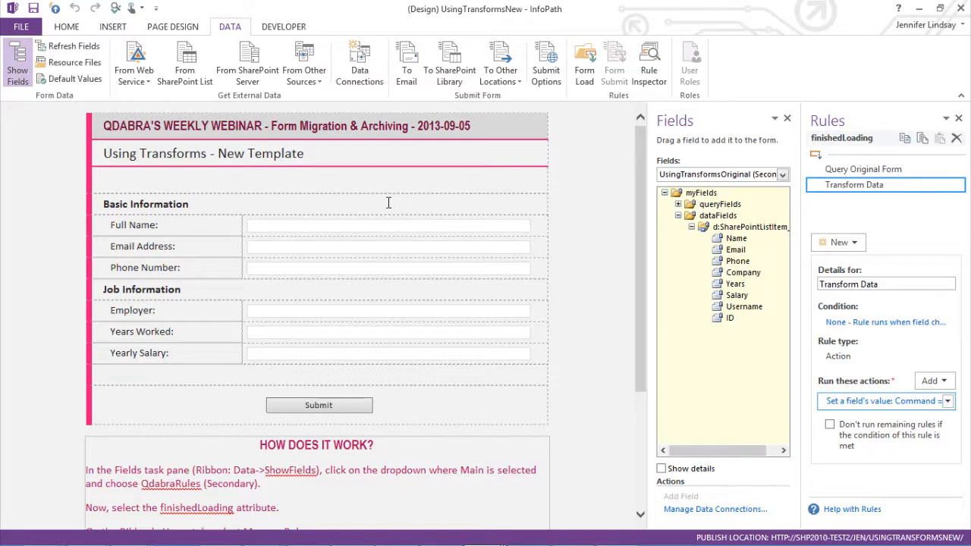
click(864, 173)
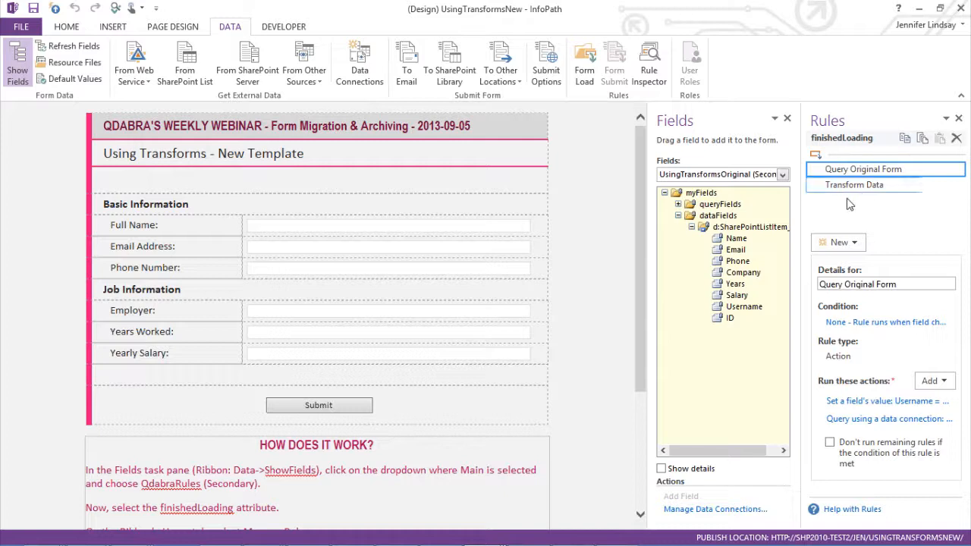
Step: Review the form template's data connections, close the dialog, and select the Transform Data rule
click(359, 72)
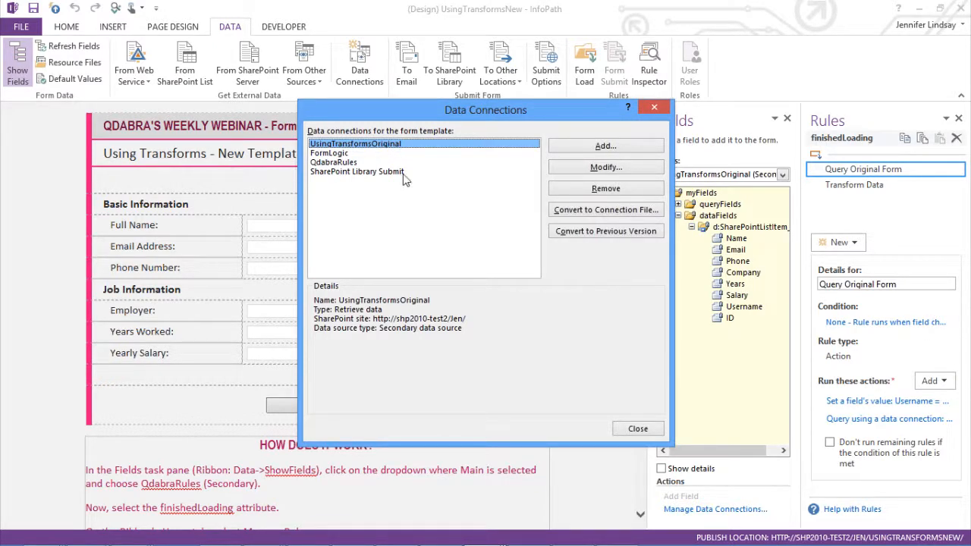
click(638, 429)
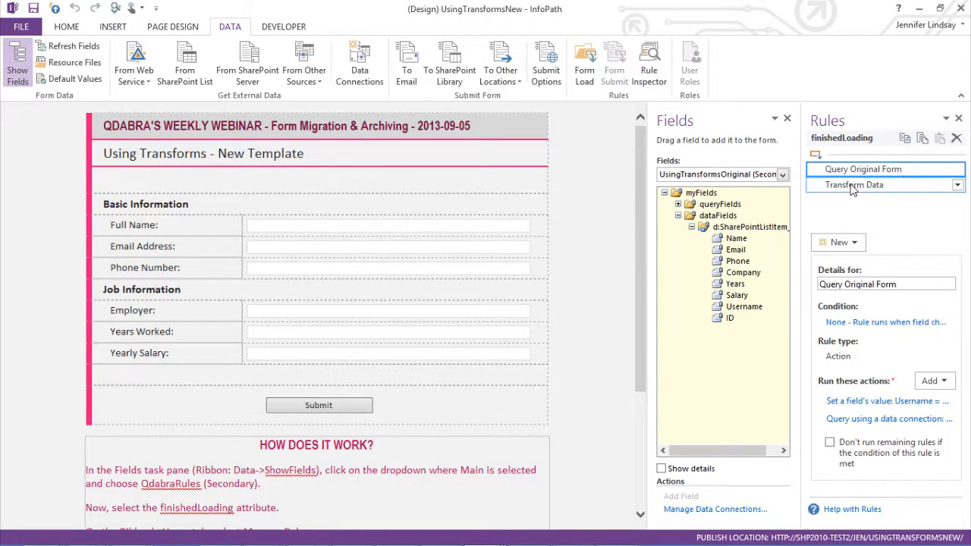
click(852, 187)
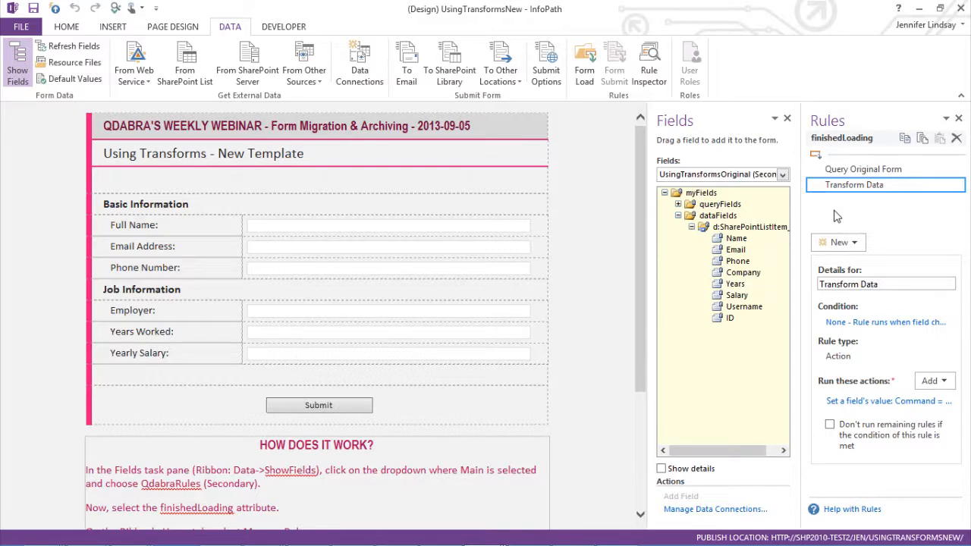
mouse_move(525, 543)
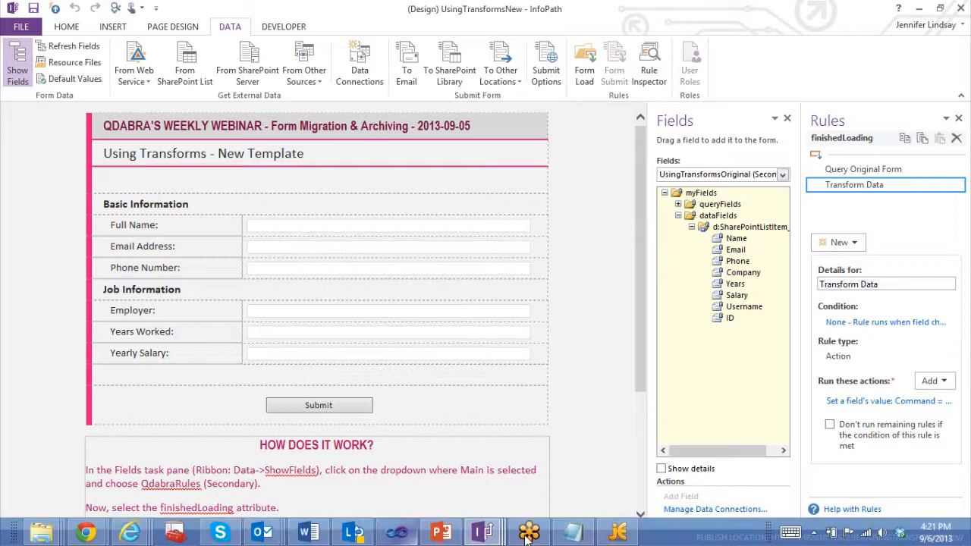
click(617, 536)
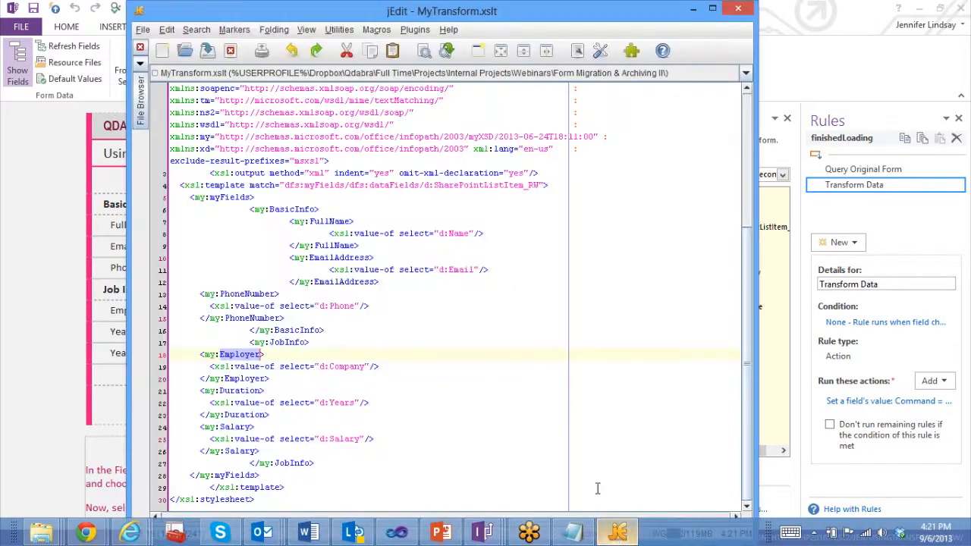
click(433, 541)
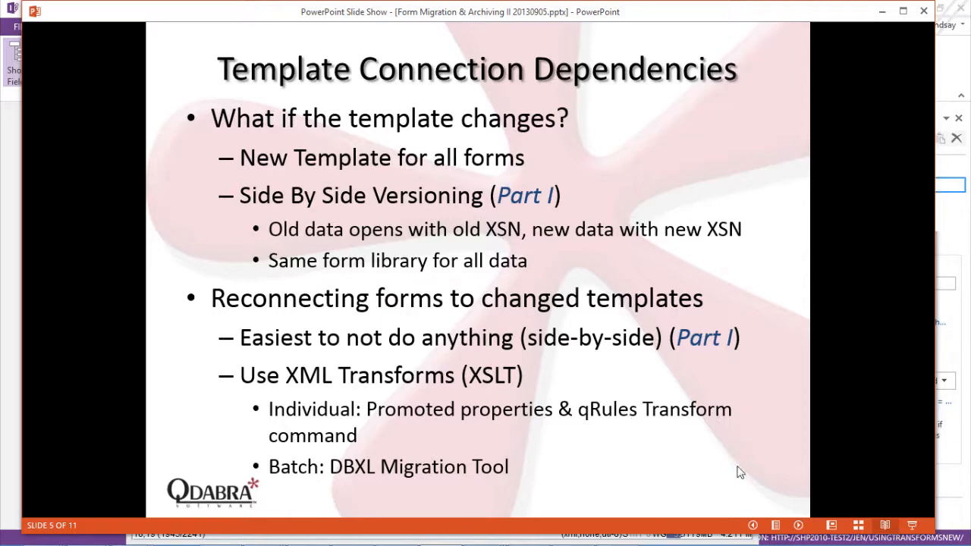
click(798, 526)
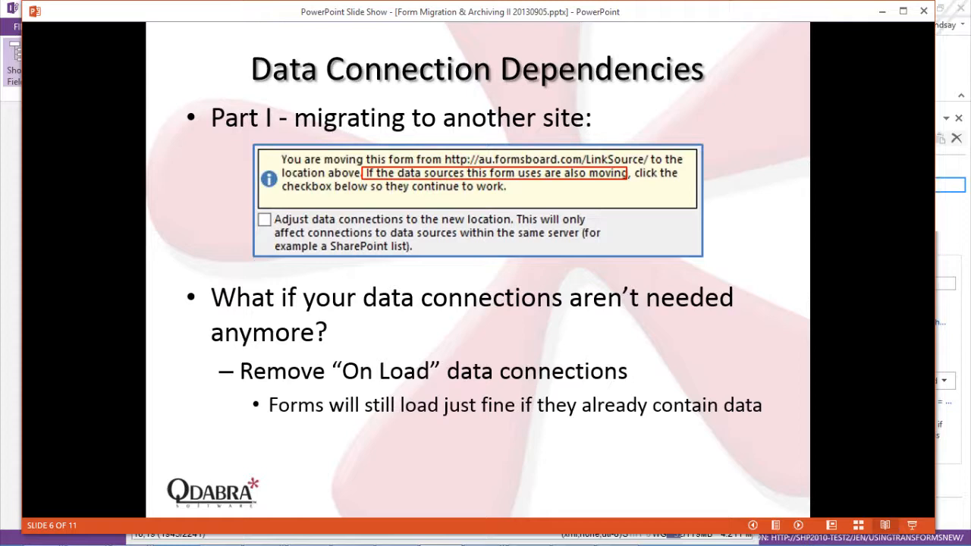
Step: Open the File backstage's Publish page to review the publishing options, then return to the form design
click(12, 27)
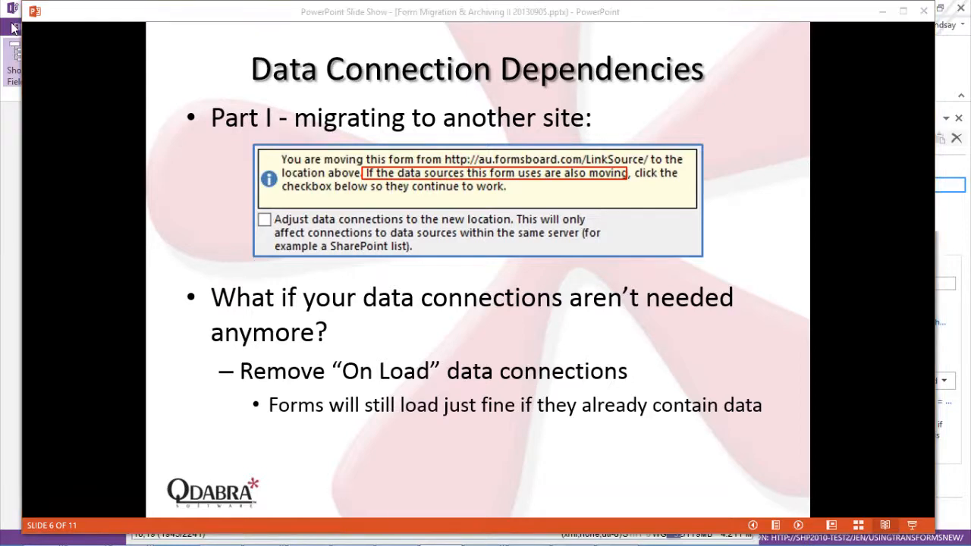
click(13, 28)
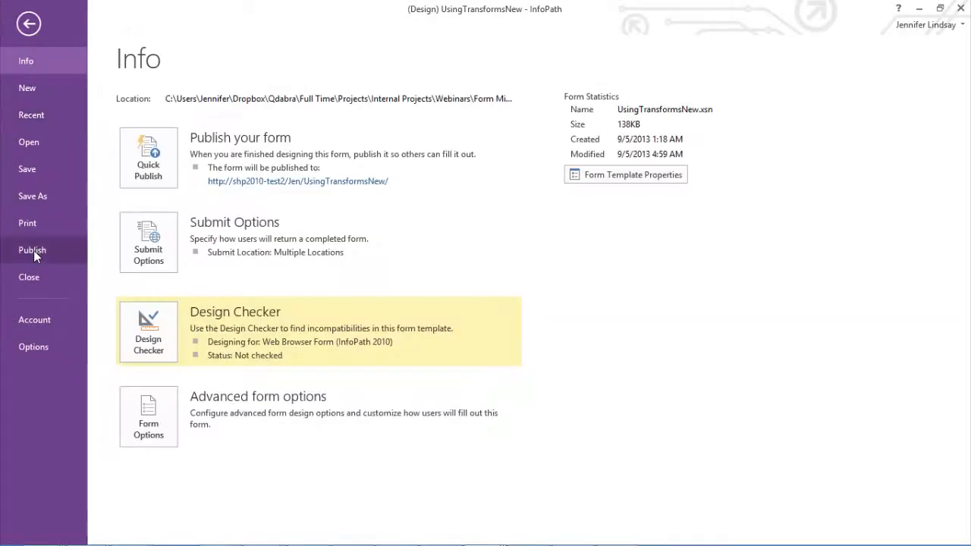
click(34, 251)
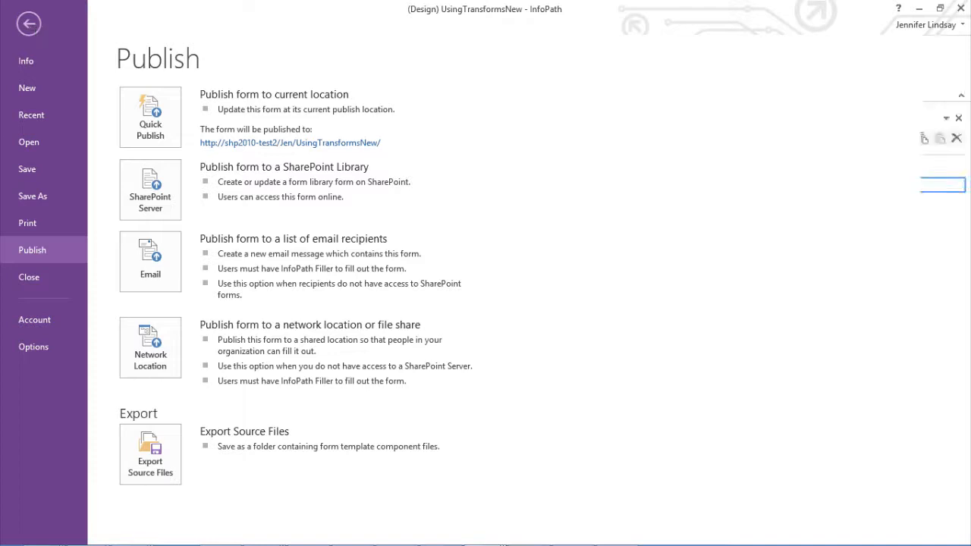
click(33, 27)
mouse_move(446, 535)
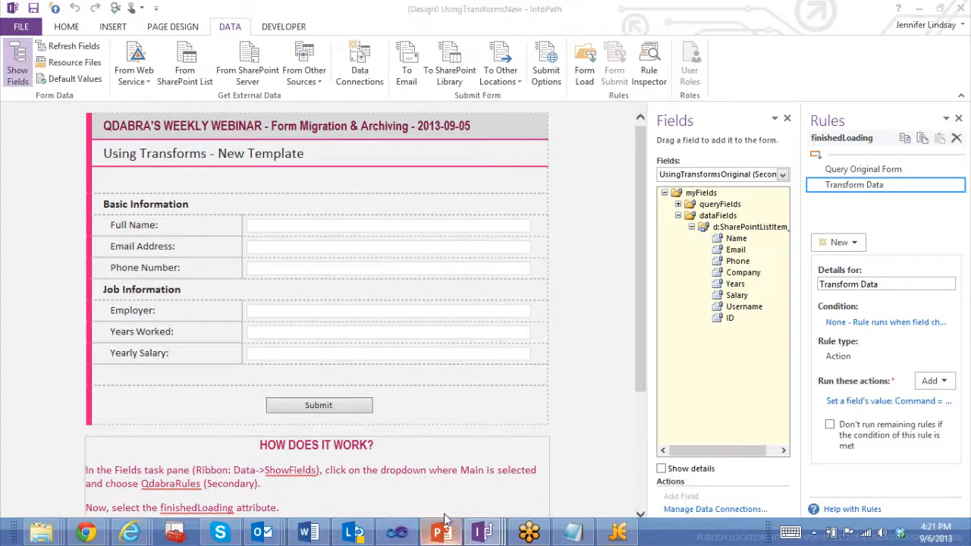
click(445, 534)
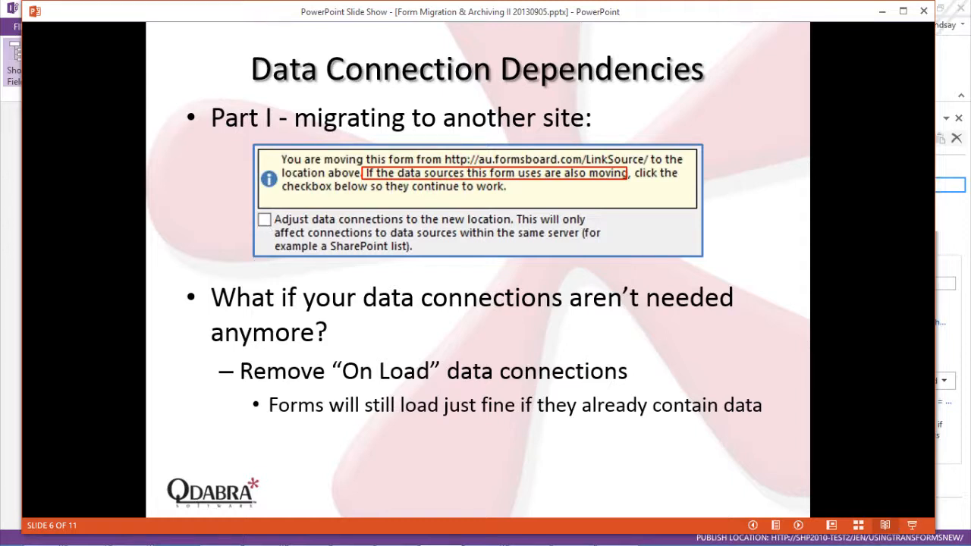
click(393, 332)
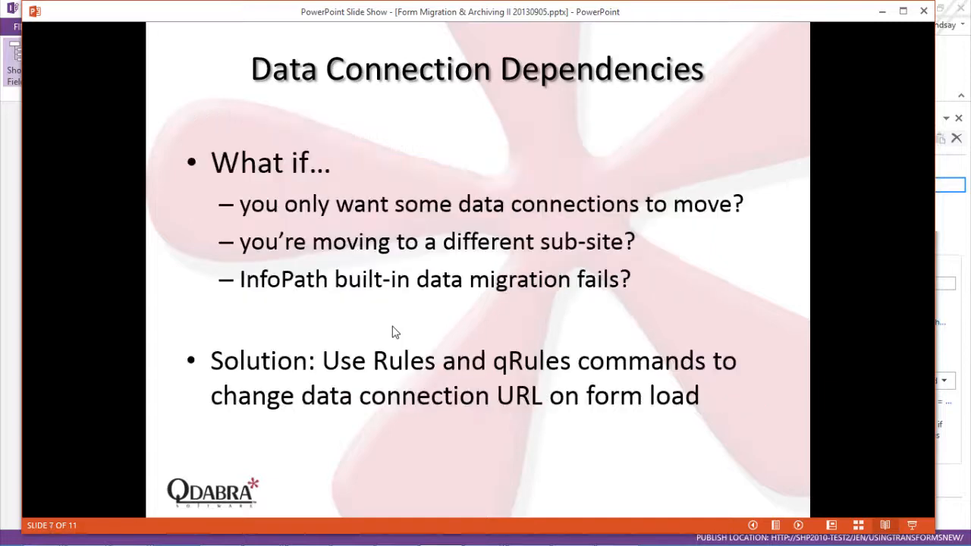
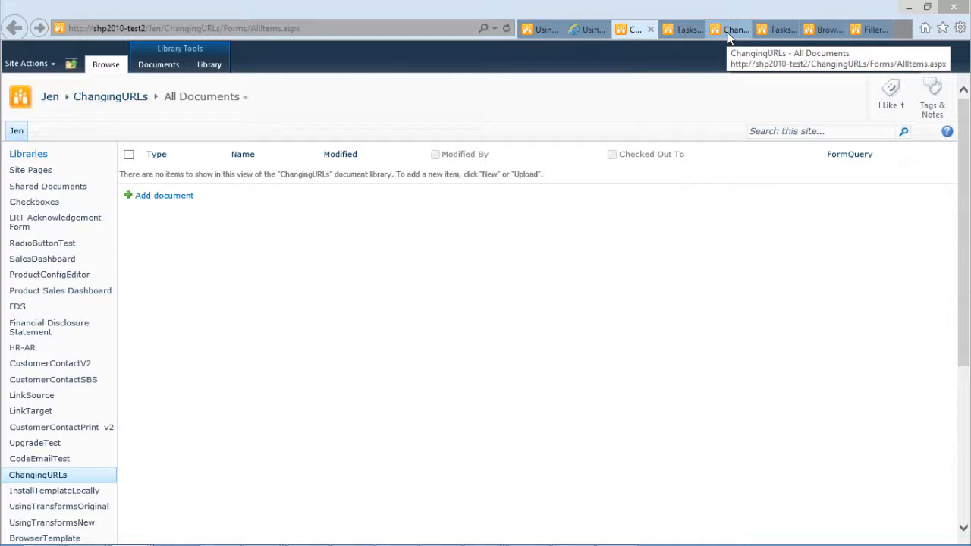
Step: Open a new form from the root site's ChangingURLs library and compare its task list with both sites' Tasks lists
click(728, 30)
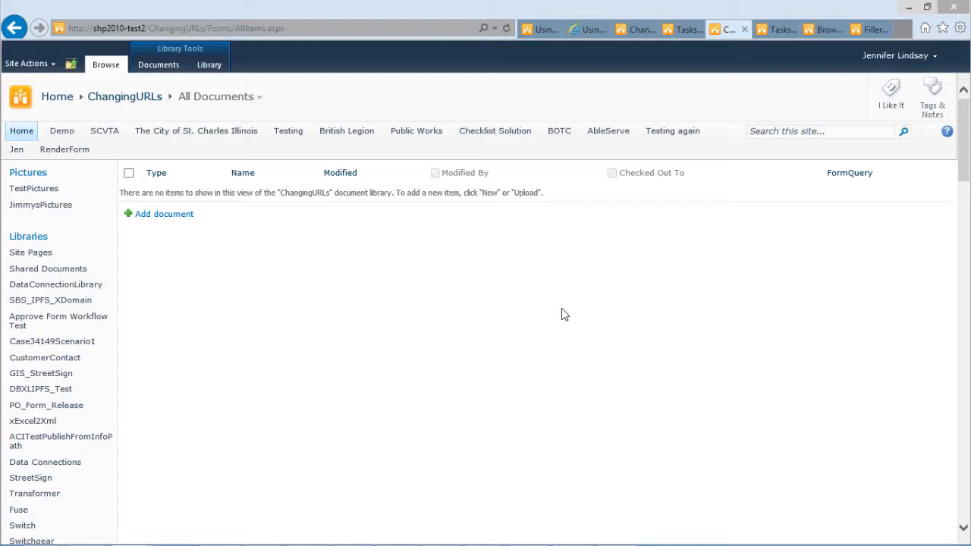
click(162, 219)
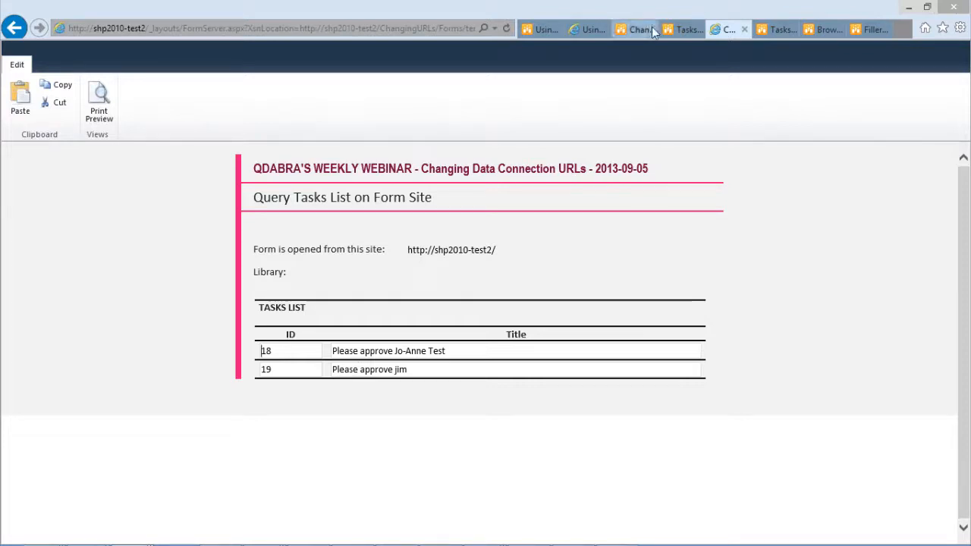
click(673, 30)
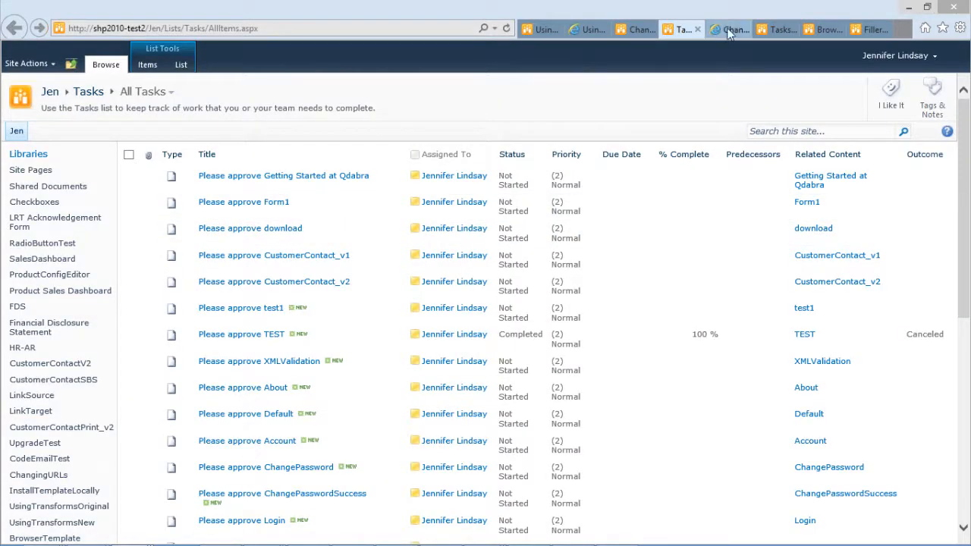
click(778, 30)
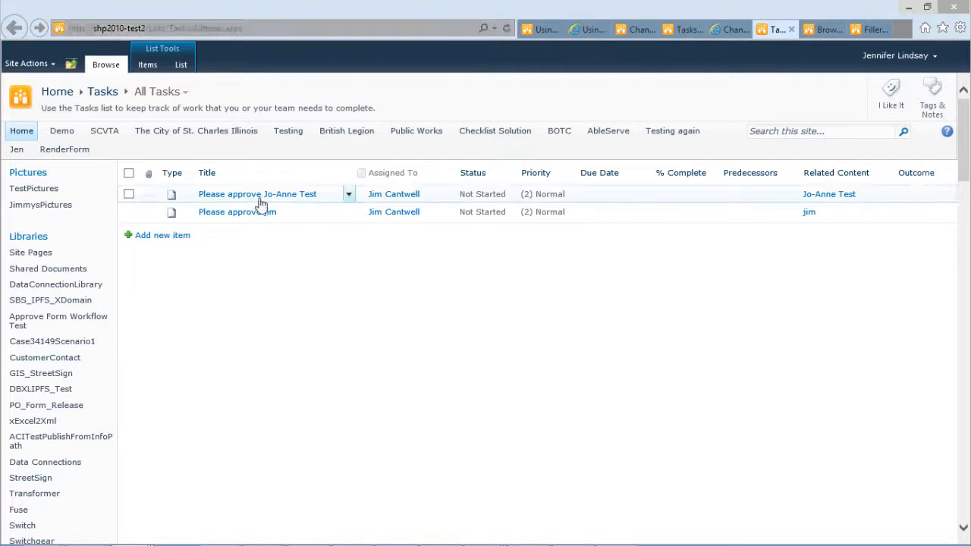
click(740, 31)
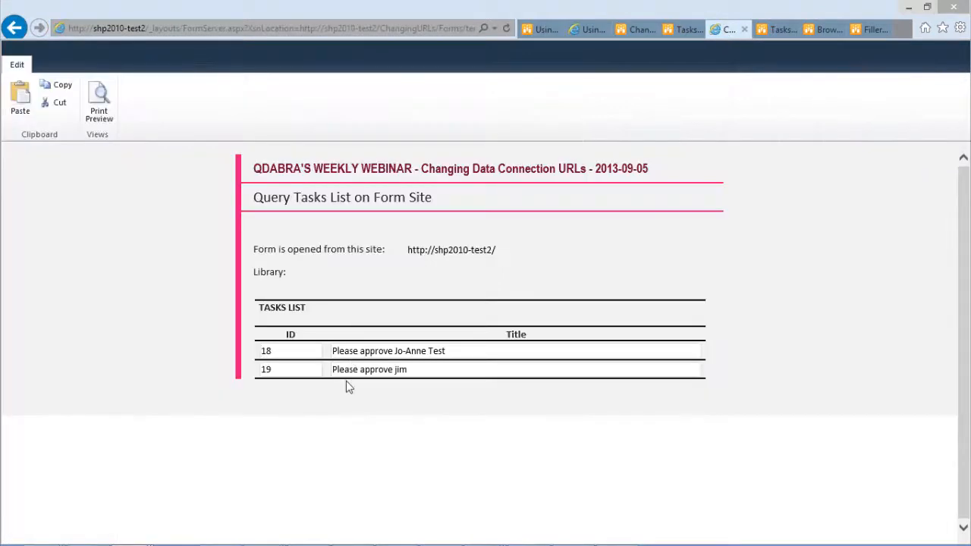
click(630, 30)
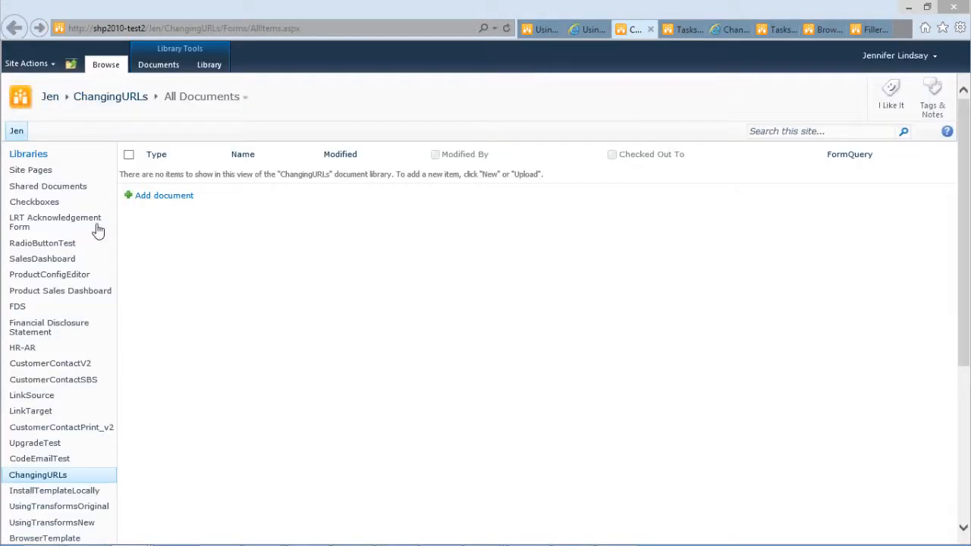
Step: Open a new form from the Jen subsite's ChangingURLs library and highlight the subsite part of its site address
click(165, 196)
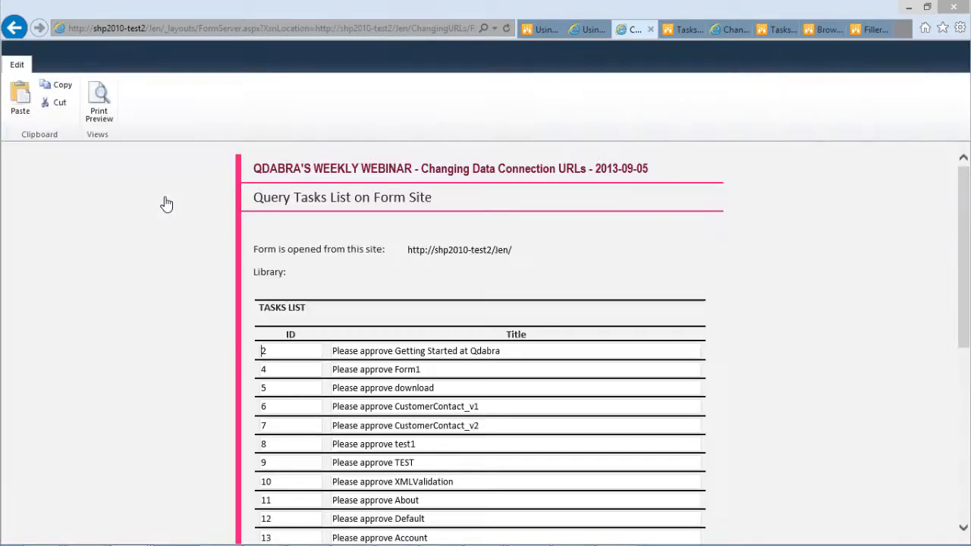
scroll(364, 253, down, 1)
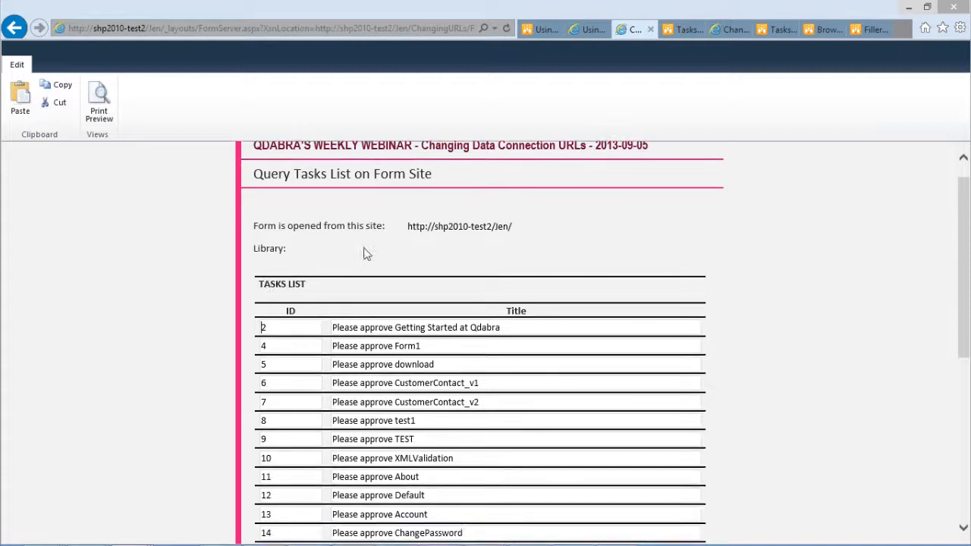
double_click(504, 229)
Step: Compare the subsite form's task list with the Tasks lists of the subsite and the root site
click(679, 31)
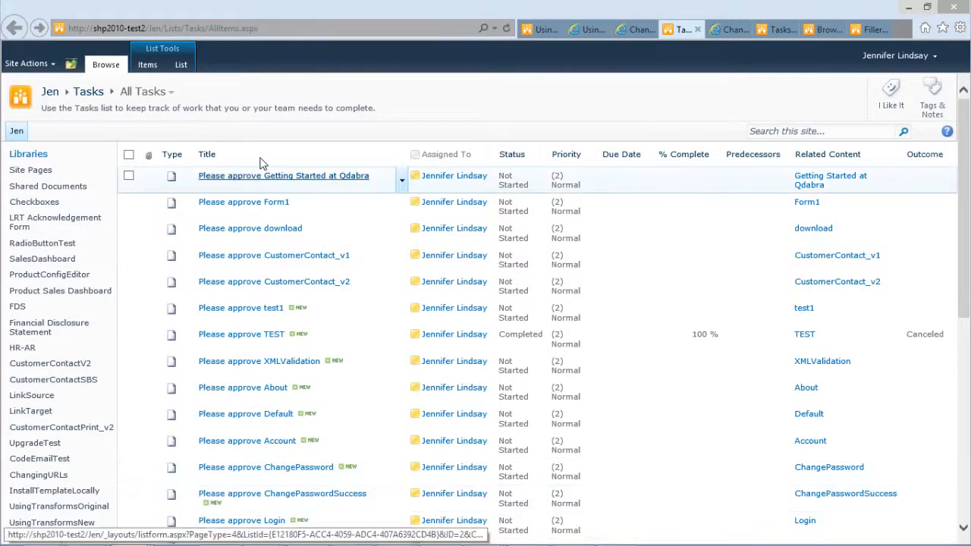
click(636, 31)
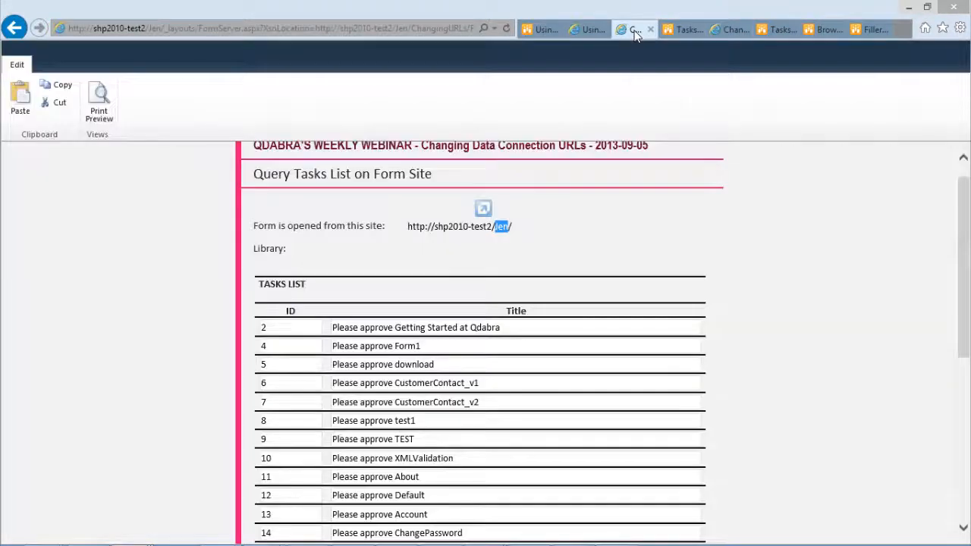
click(389, 256)
click(725, 31)
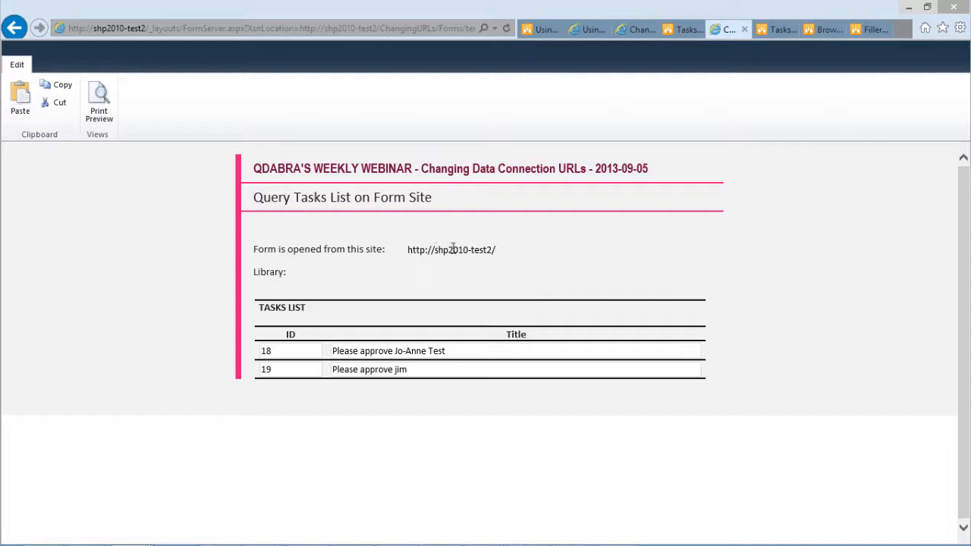
click(772, 35)
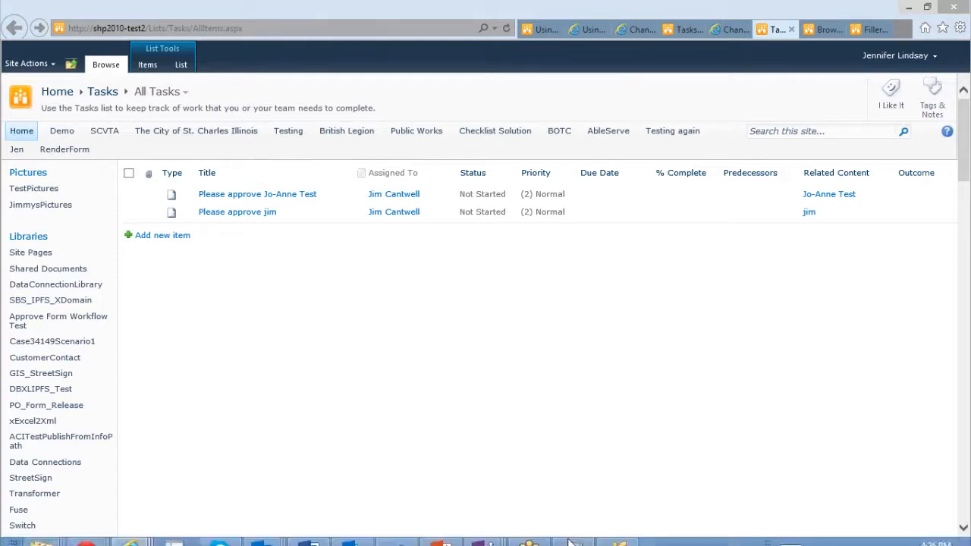
Step: Switch to the ChangingURLs form template in design mode and maximize its window
mouse_move(493, 541)
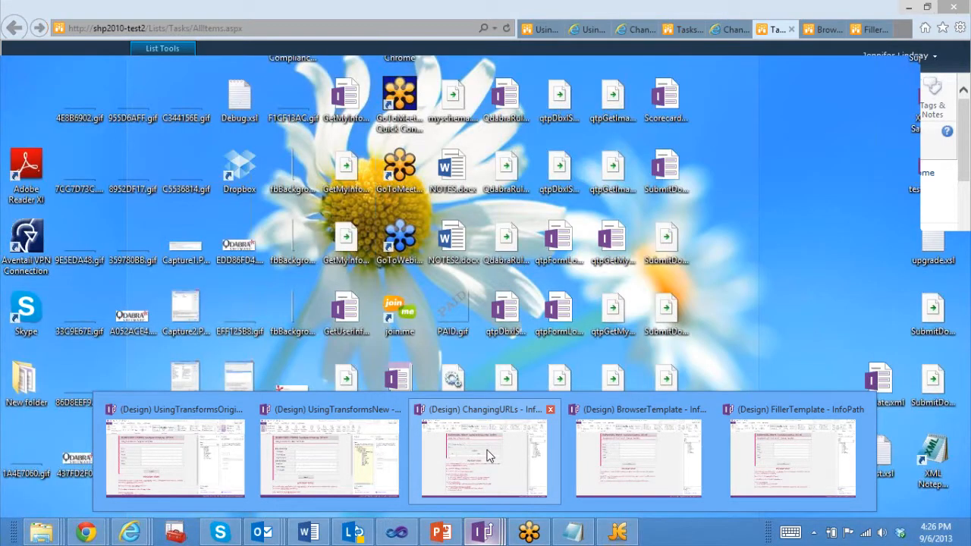
click(488, 455)
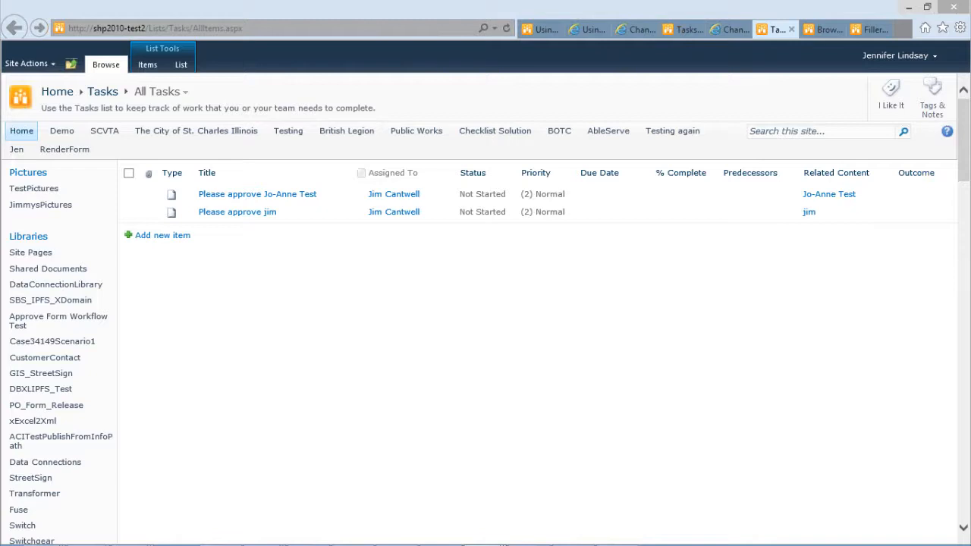
drag(0, 91, 441, 26)
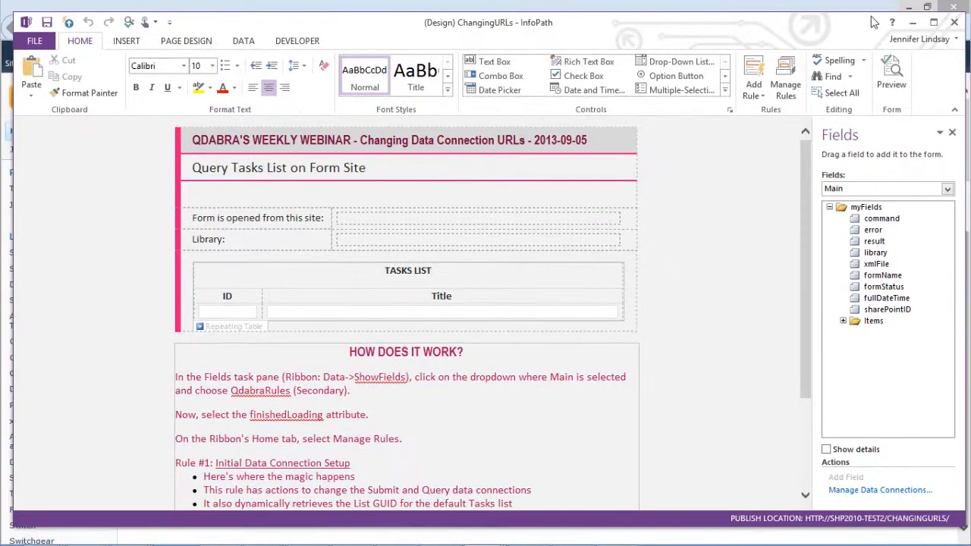
click(928, 26)
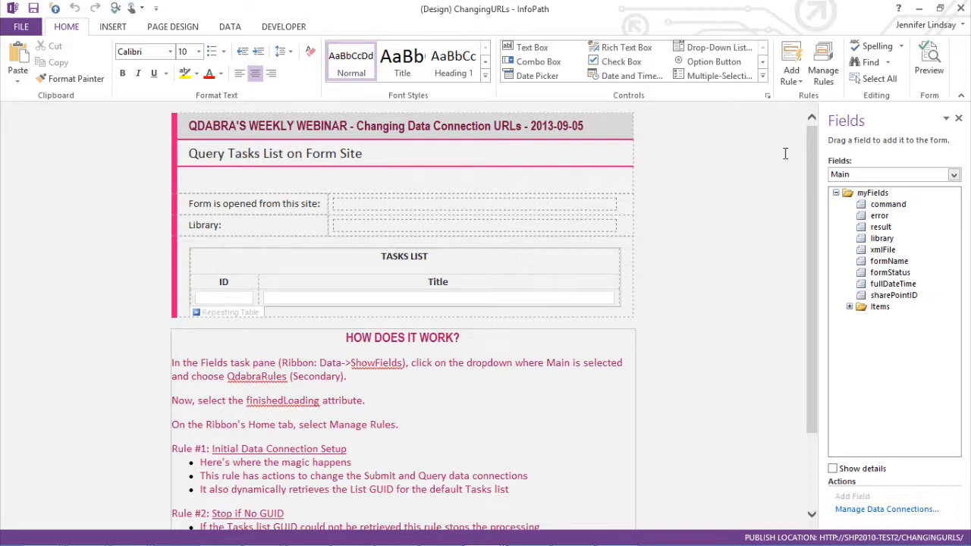
Step: Show the rules for the finishedLoading attribute of the QdabraRules (Secondary) data source
click(821, 69)
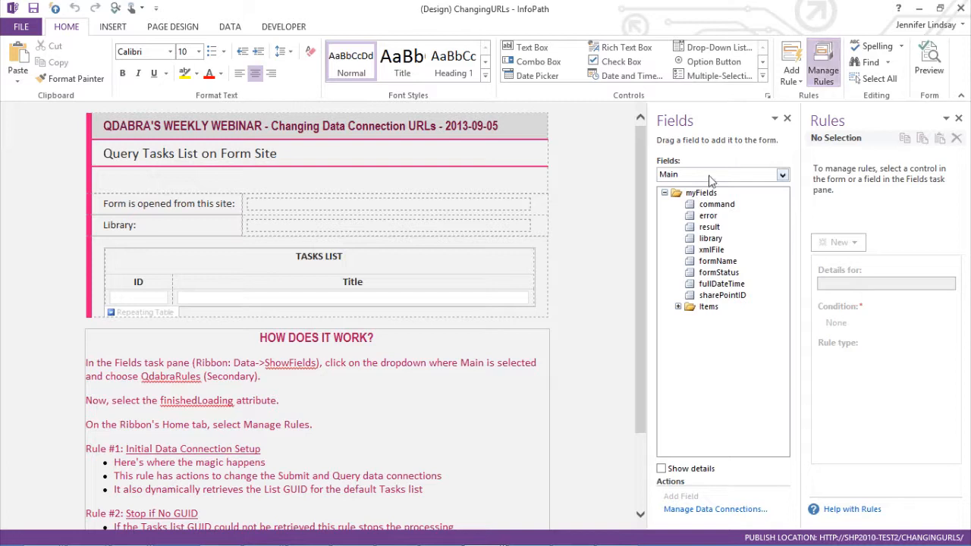
click(709, 176)
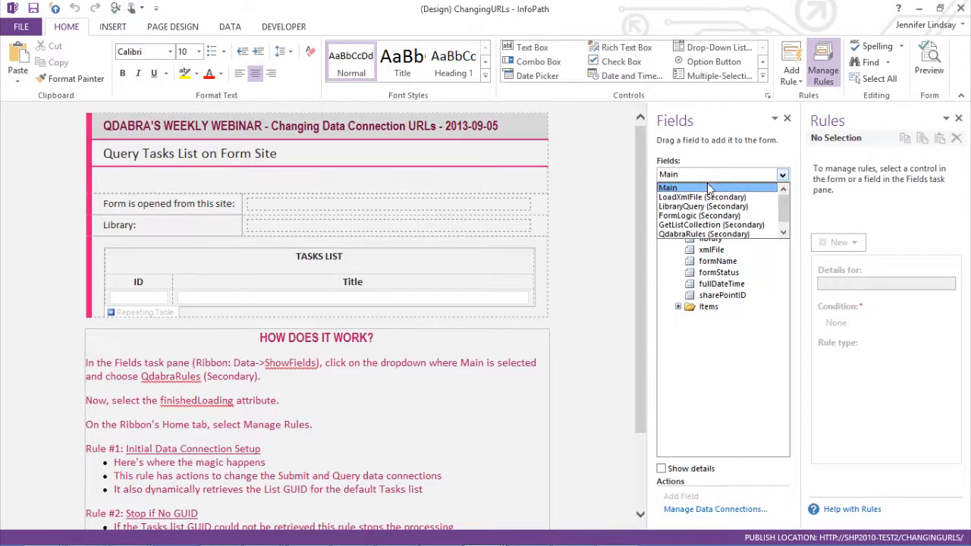
click(694, 235)
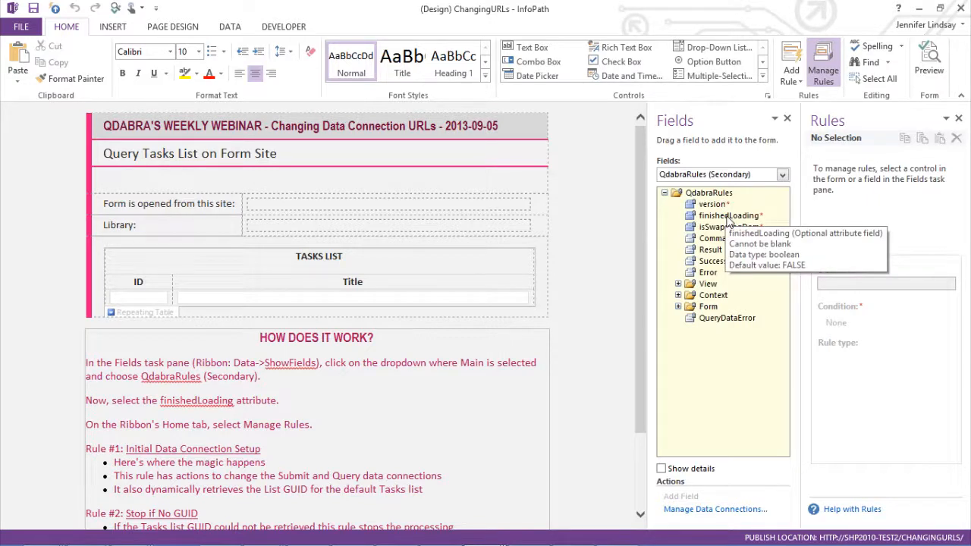
click(727, 216)
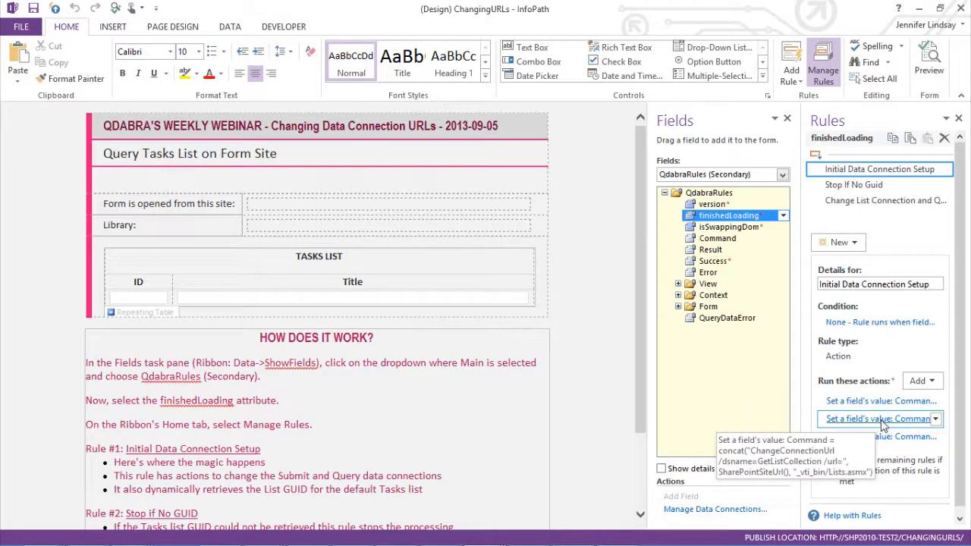
Step: Examine the formula of the Initial Data Connection Setup rule's second action, highlighting its command and the _vti_bin/Lists.asmx path, then cancel
click(882, 422)
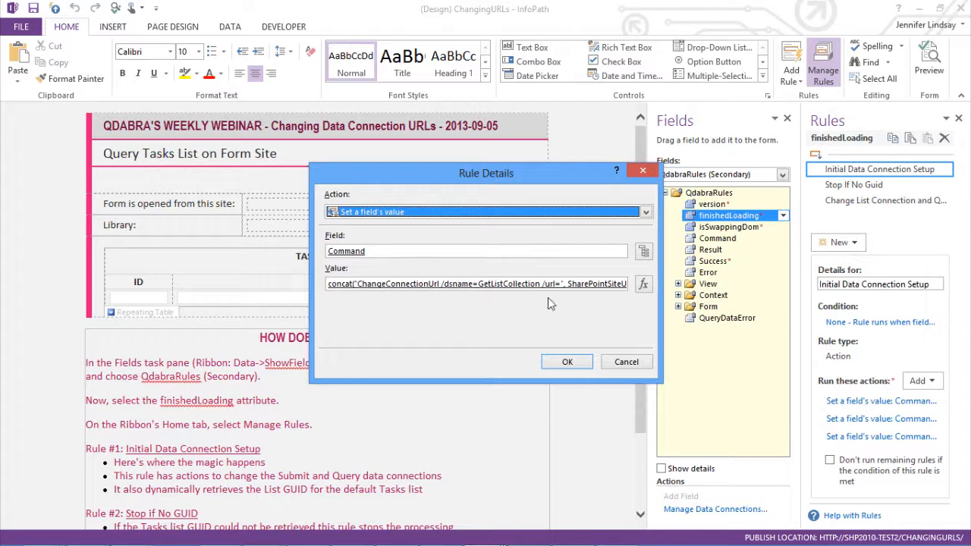
click(643, 285)
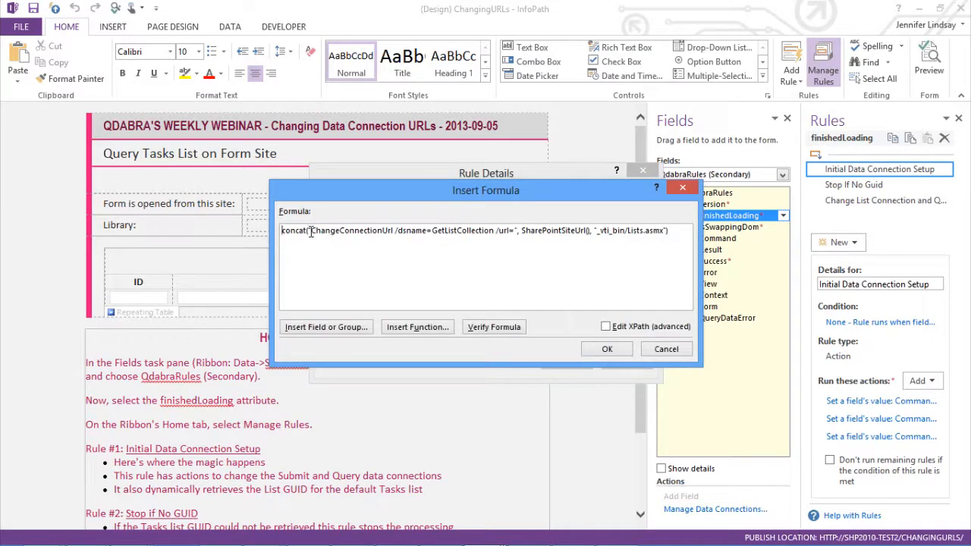
drag(311, 231, 395, 233)
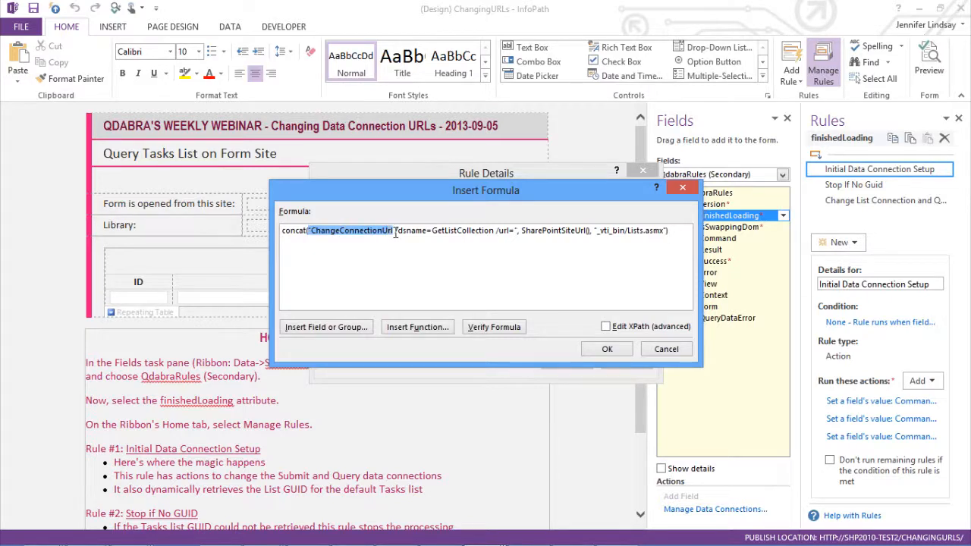
click(368, 281)
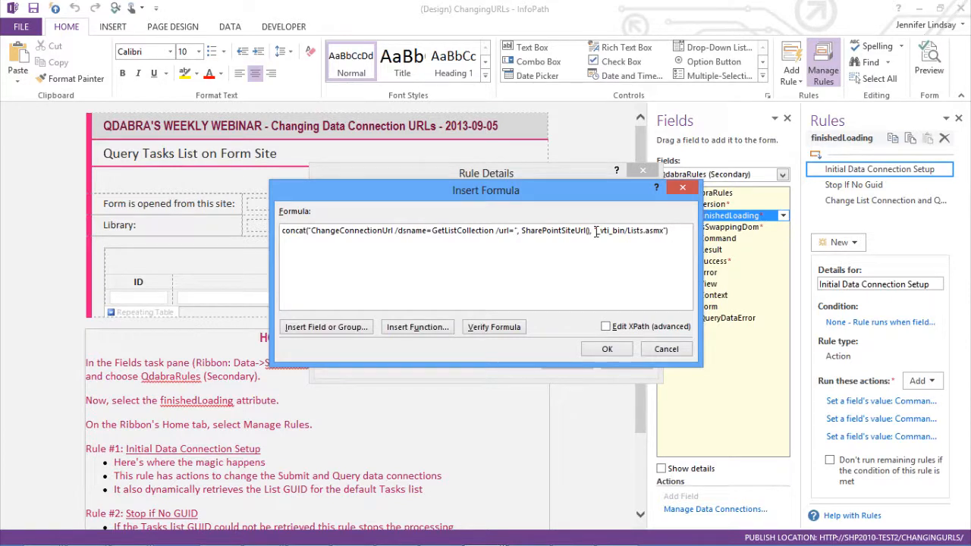
drag(596, 234, 664, 233)
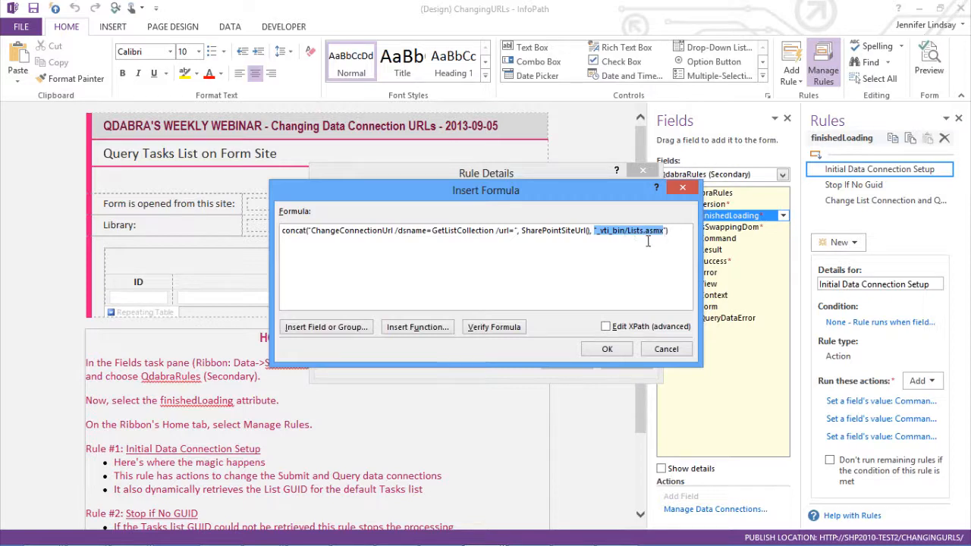
click(630, 233)
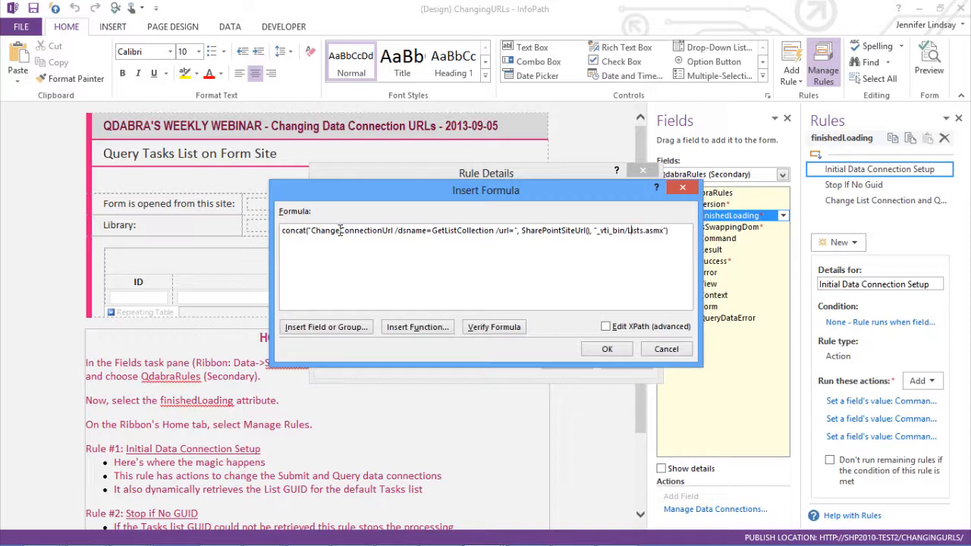
click(668, 352)
click(626, 361)
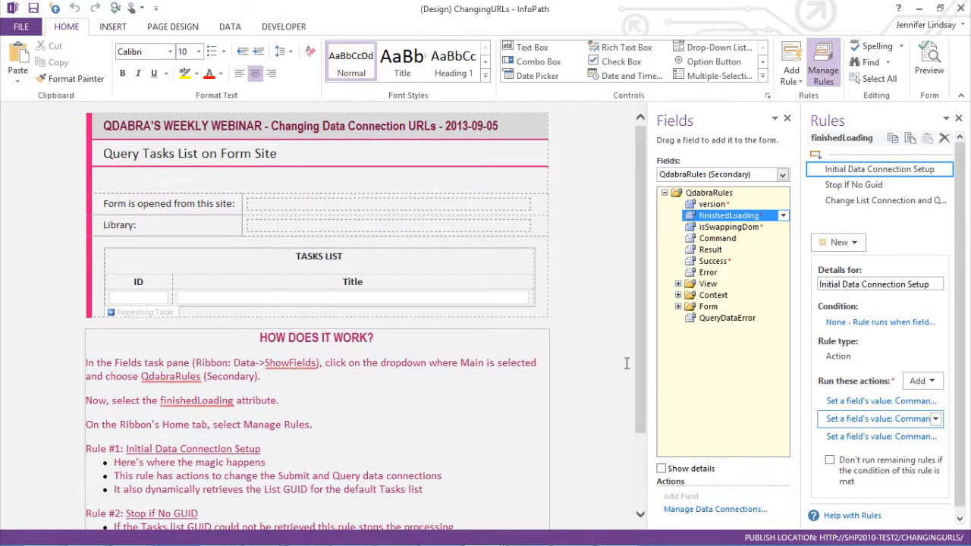
Step: Copy the third action's GetListGuid command value into Notepad, replacing the Transform command text, and highlight the command name
click(889, 437)
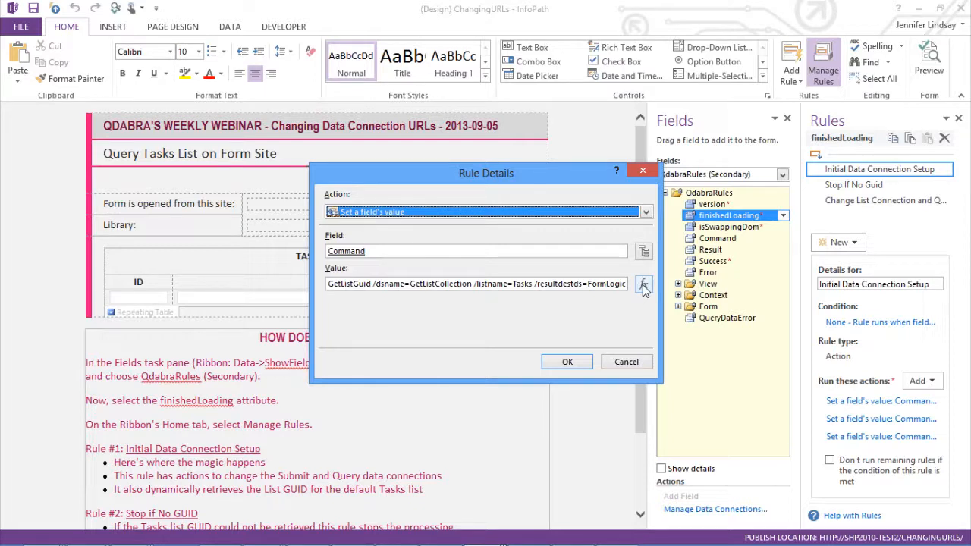
double_click(592, 285)
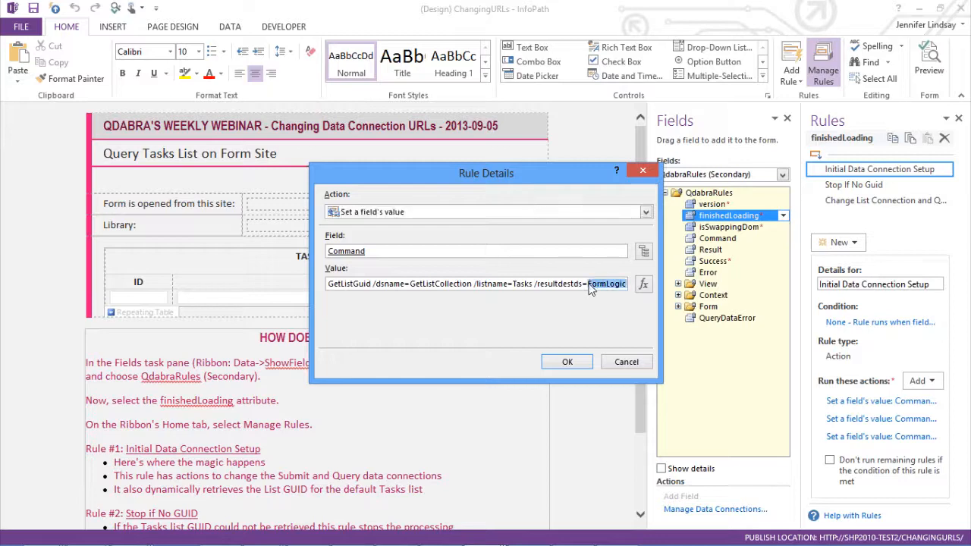
key(ctrl+a)
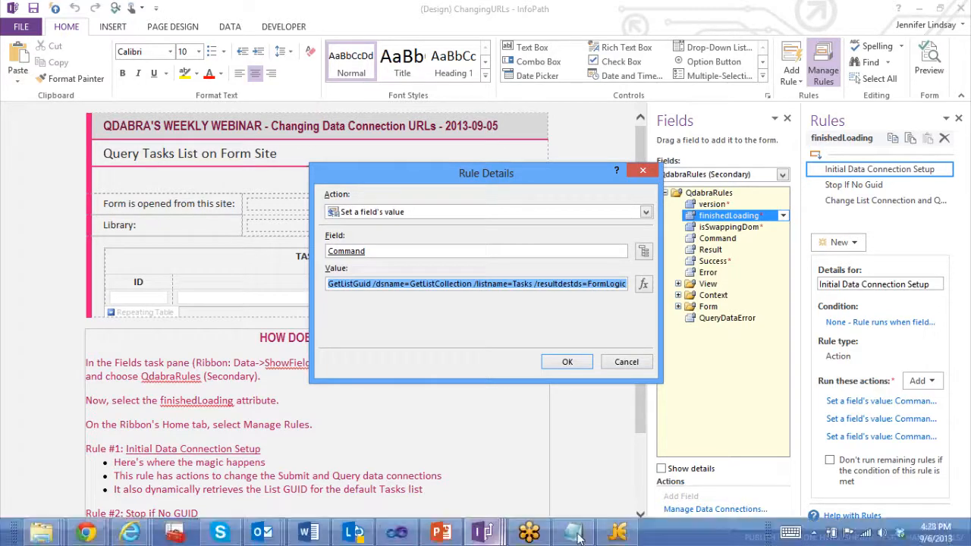
click(574, 540)
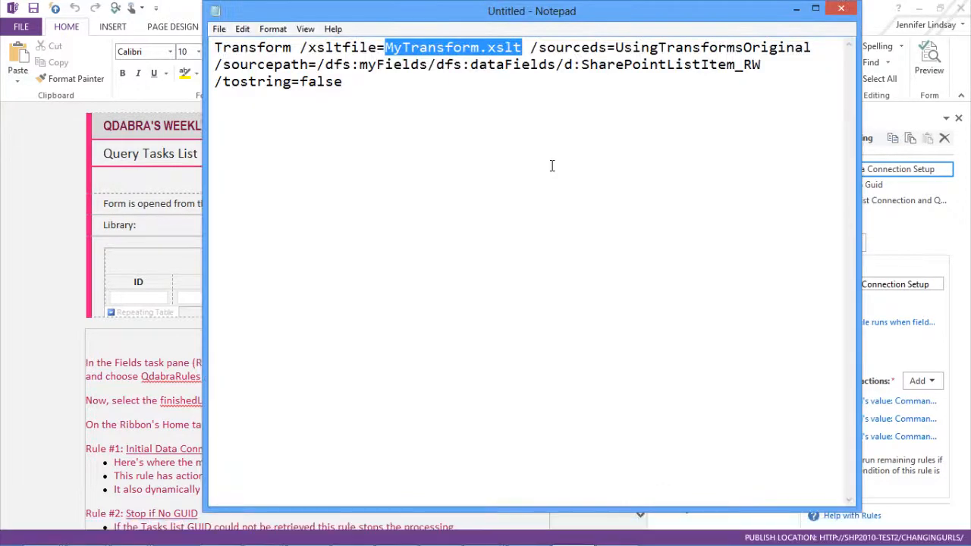
click(553, 166)
key(ctrl+a)
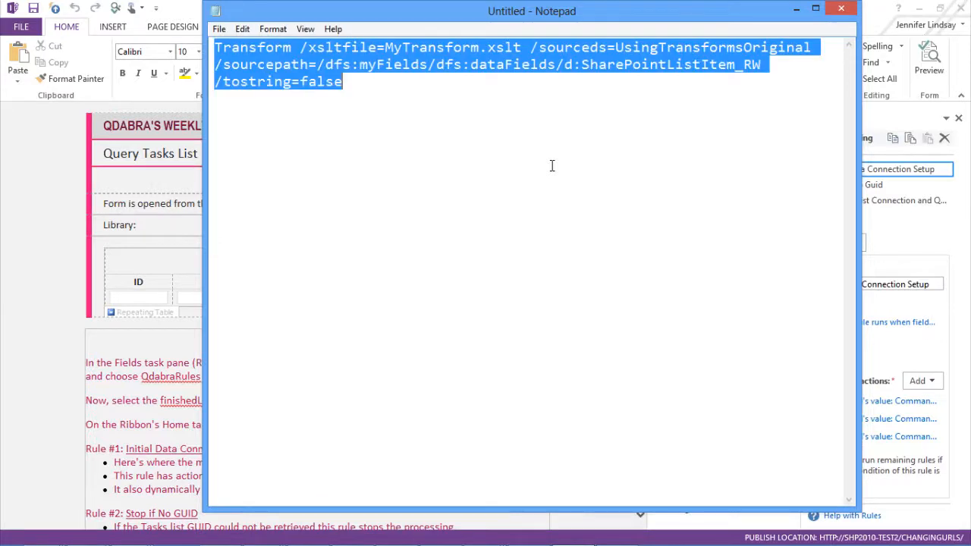
text(GetListGuid /dsname=GetListCollection /listname=Tasks /resultdestds=FormLogic /resultxpath=/FormLogic/Guid)
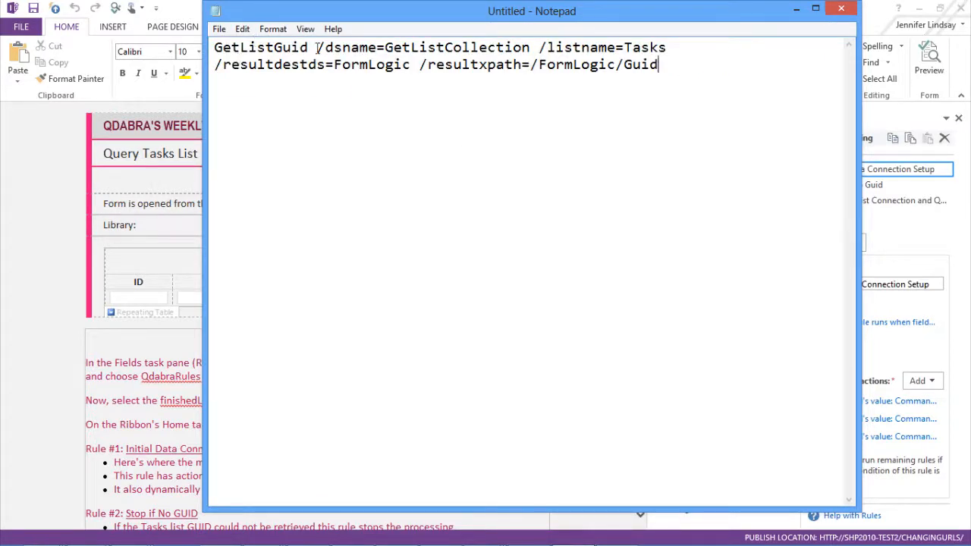
drag(309, 48, 213, 48)
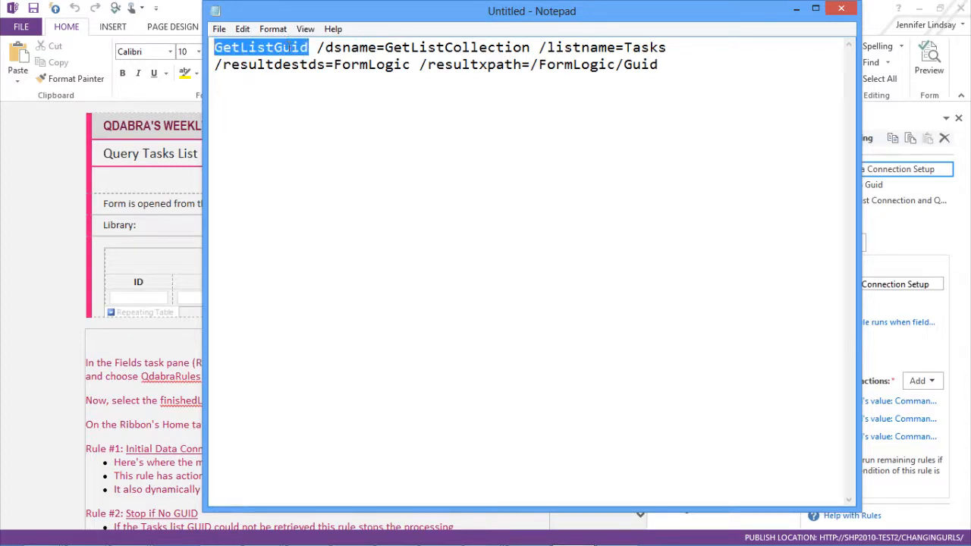
Step: Highlight the GetListGuid command name and its dsname, listname and Guid parameters in Notepad, then cancel the Rule Details dialog
click(290, 47)
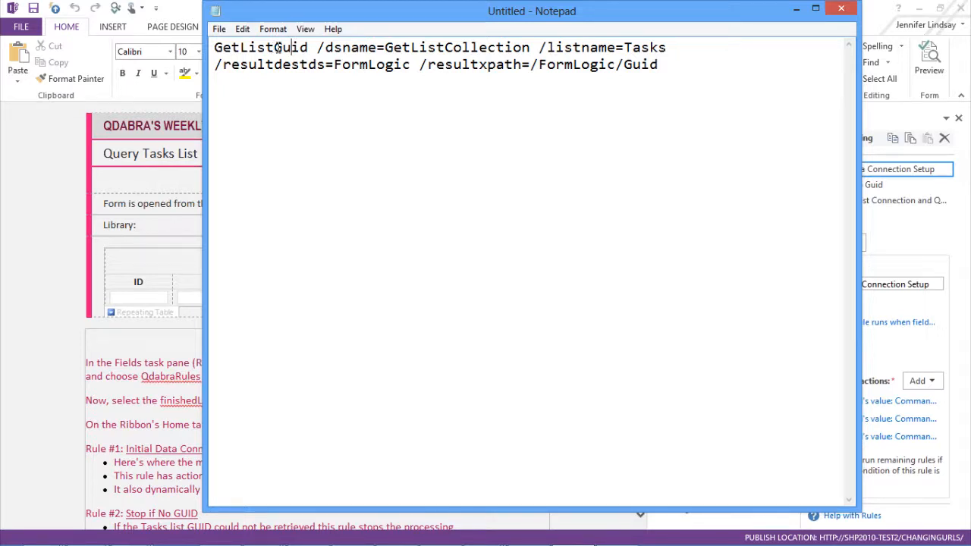
double_click(277, 47)
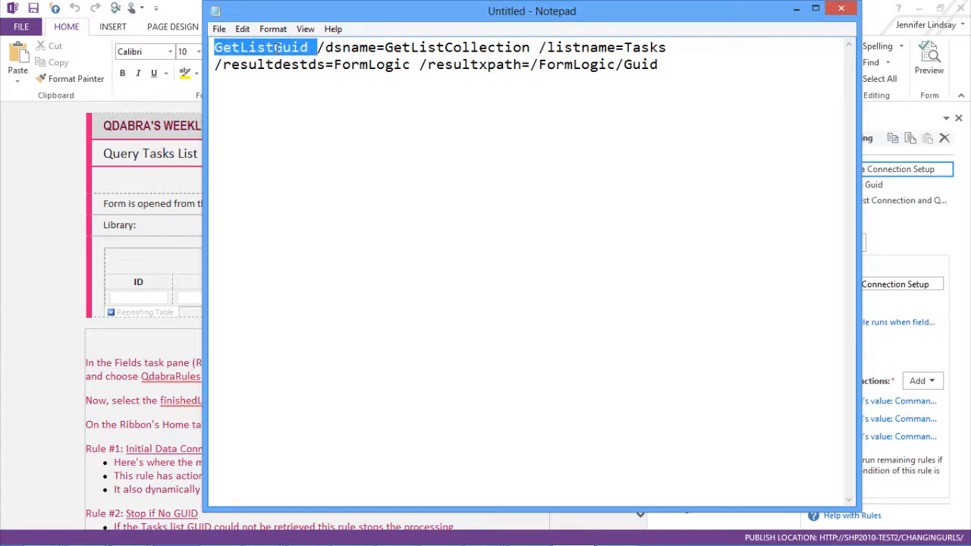
click(434, 47)
double_click(434, 47)
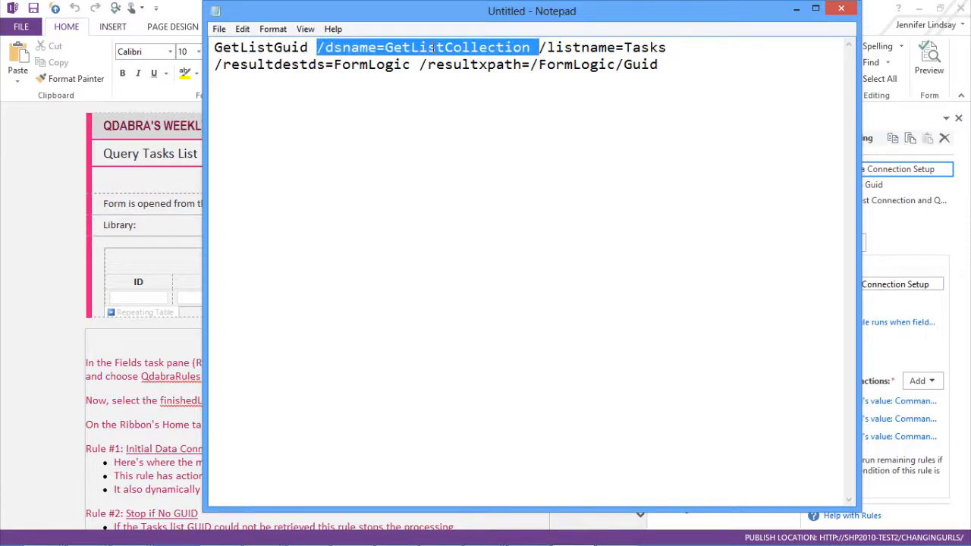
double_click(648, 51)
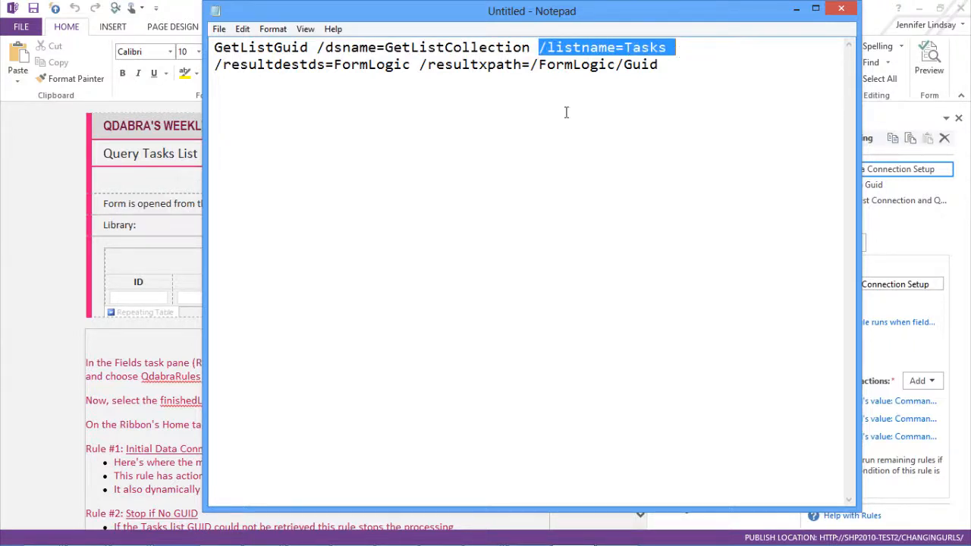
drag(624, 65, 664, 66)
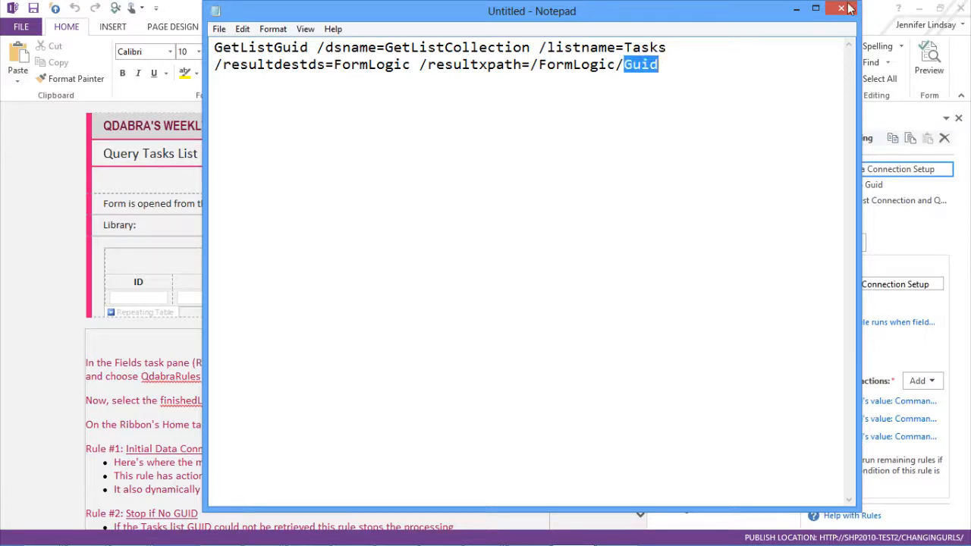
click(796, 8)
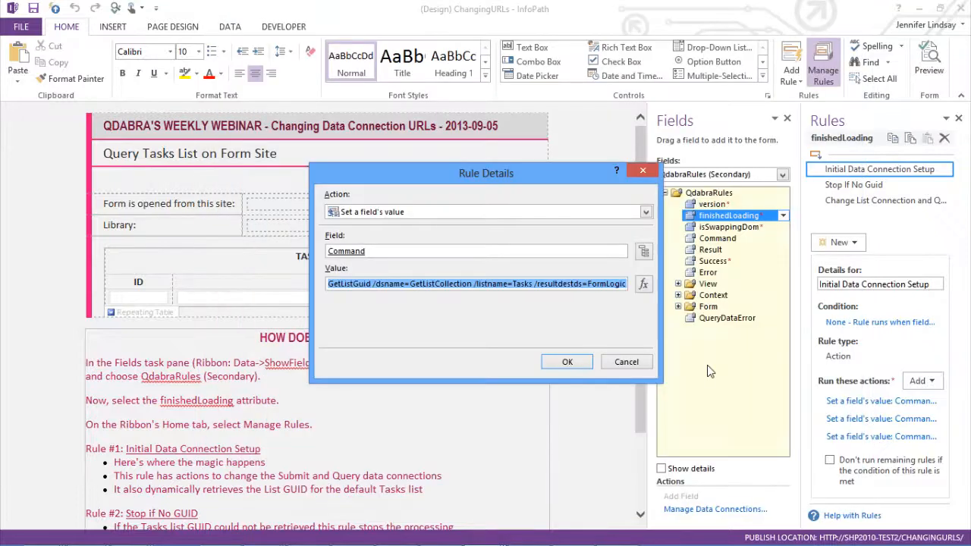
click(627, 364)
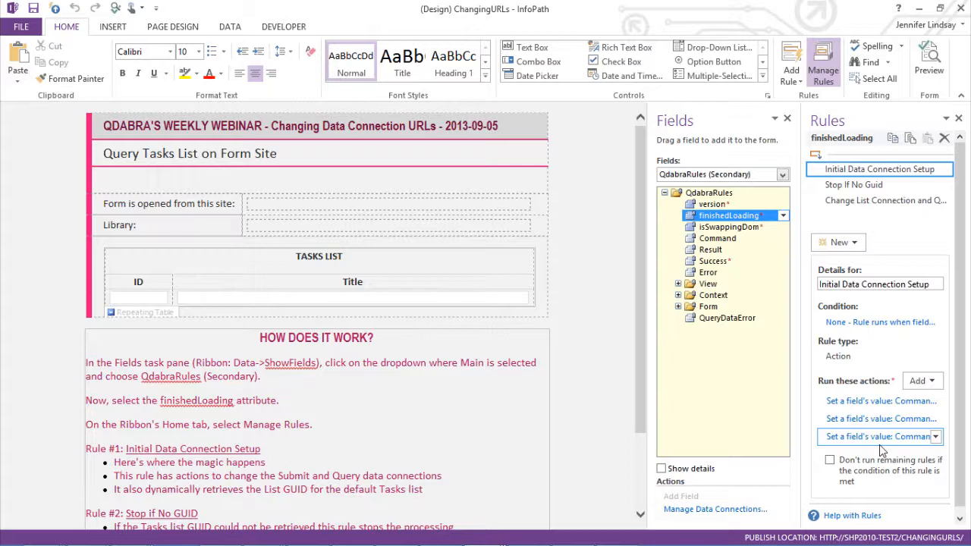
Step: Open the formula of the Change List Connection and Query rule's first Set a field's value action and select it all
click(844, 188)
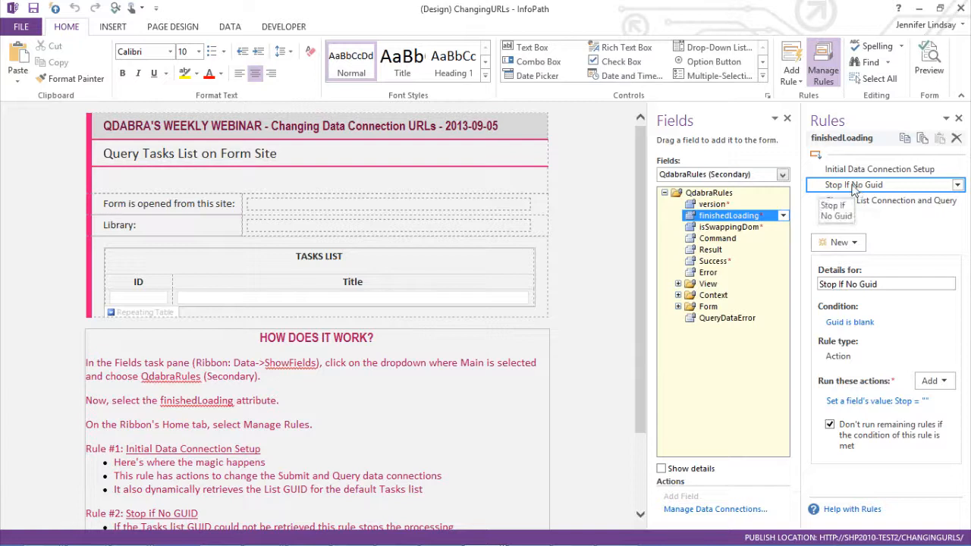
click(885, 210)
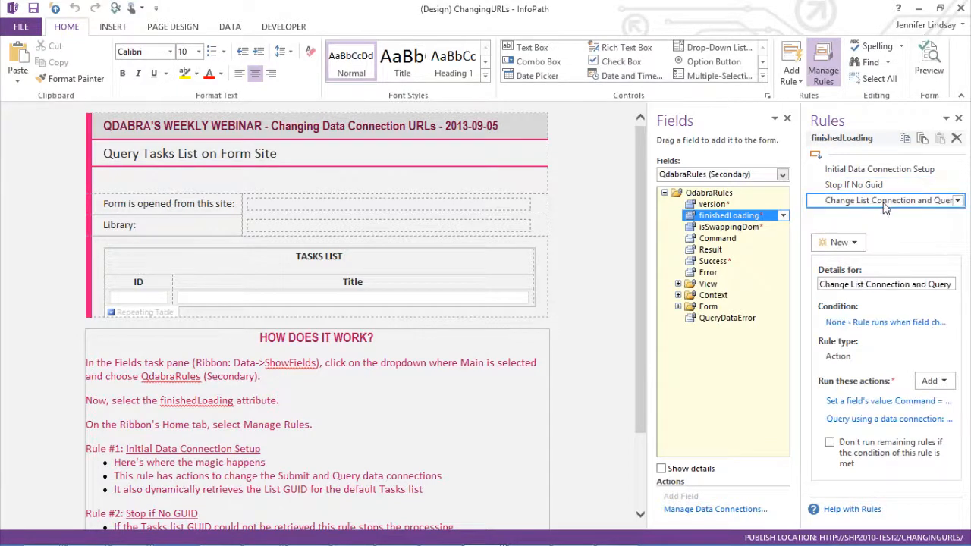
click(872, 402)
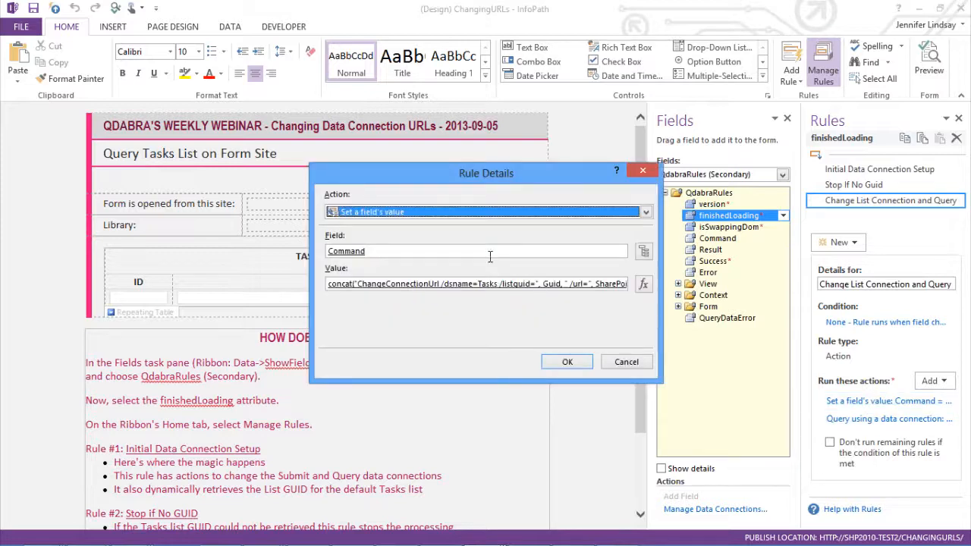
click(572, 284)
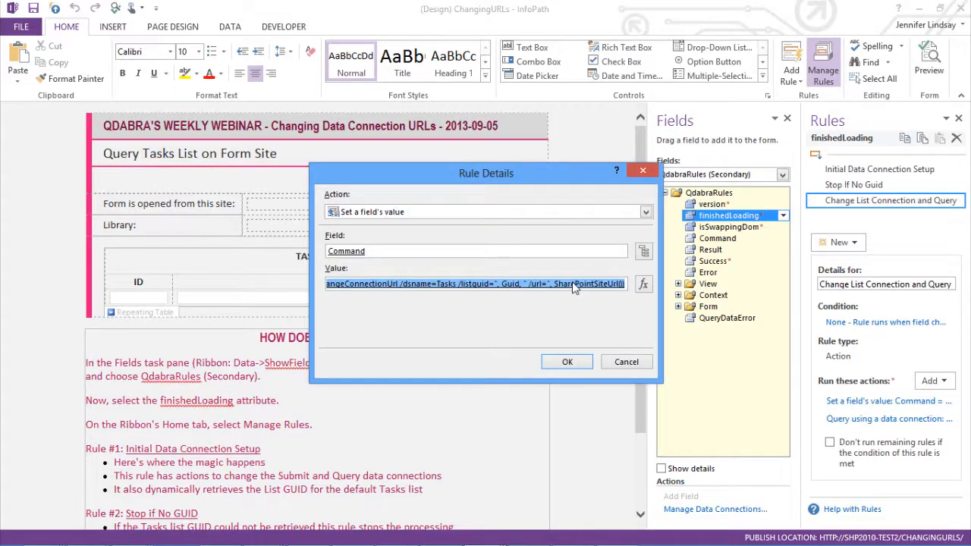
click(643, 285)
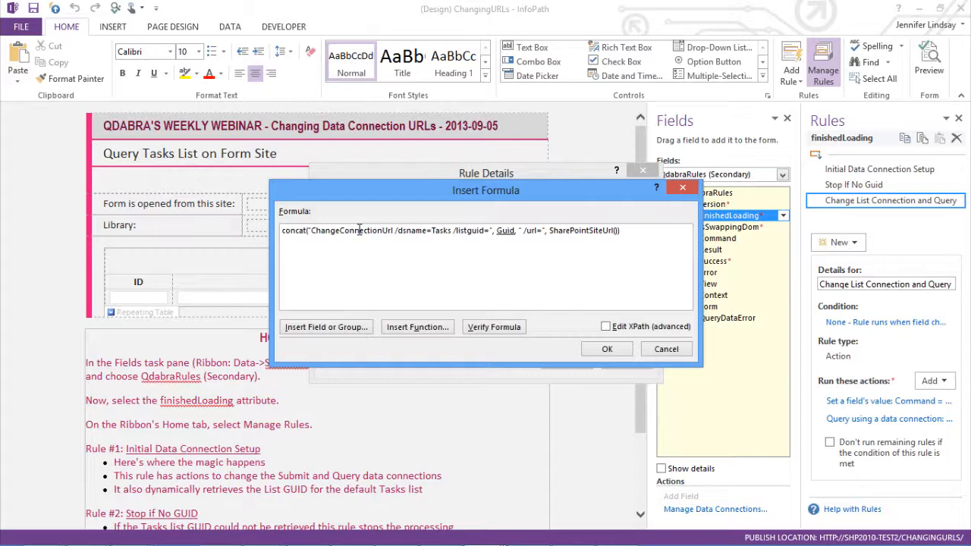
key(ctrl+a)
key(ctrl+c)
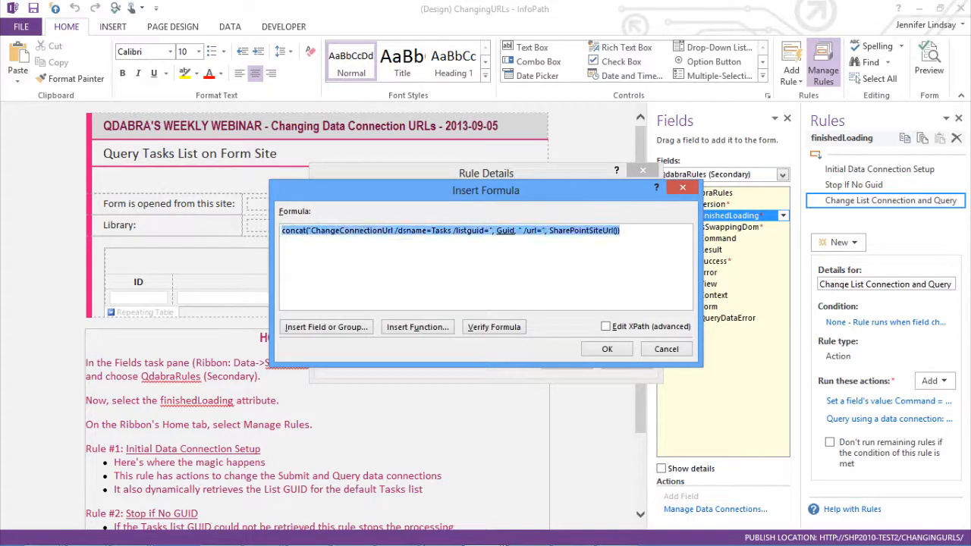
Step: Paste the ChangeConnectionUrl formula into Notepad, replacing the whole GetListGuid command text
click(578, 534)
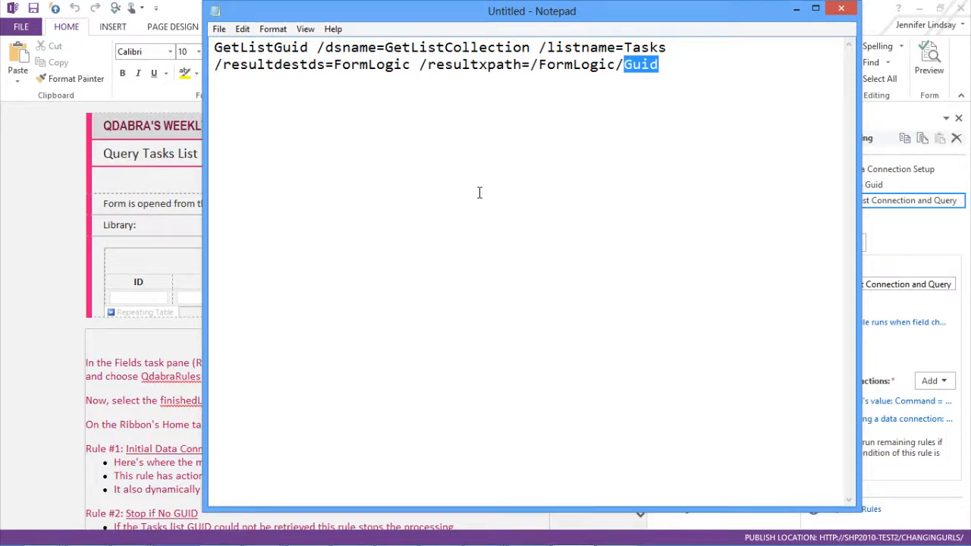
key(ctrl+shift+Left)
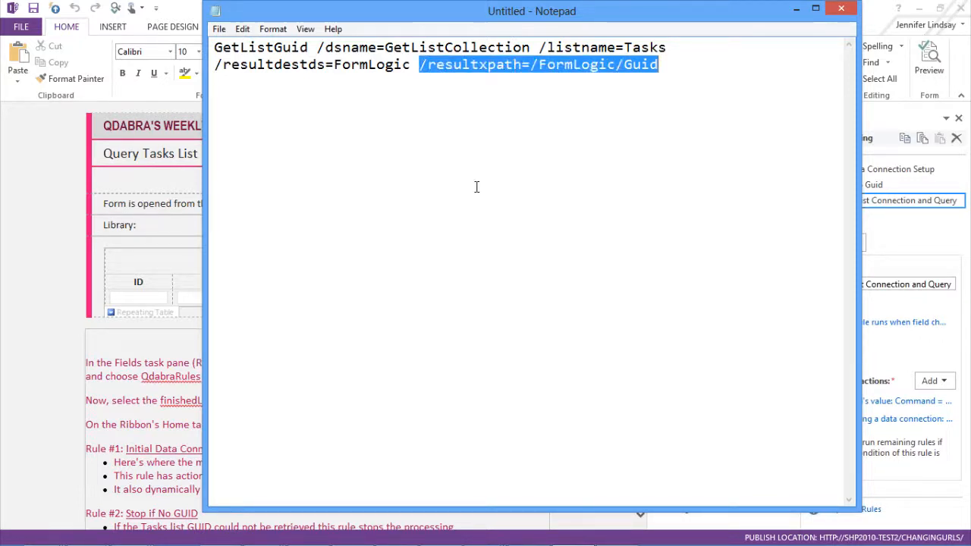
click(675, 64)
key(ctrl+shift+Left)
key(ctrl+shift+Left)
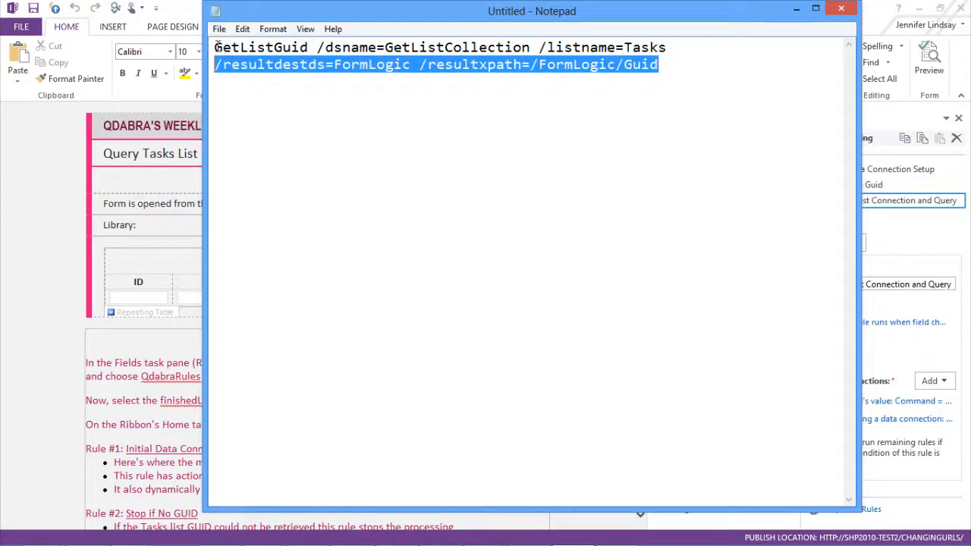
click(217, 47)
shift+click(384, 47)
shift+click(668, 67)
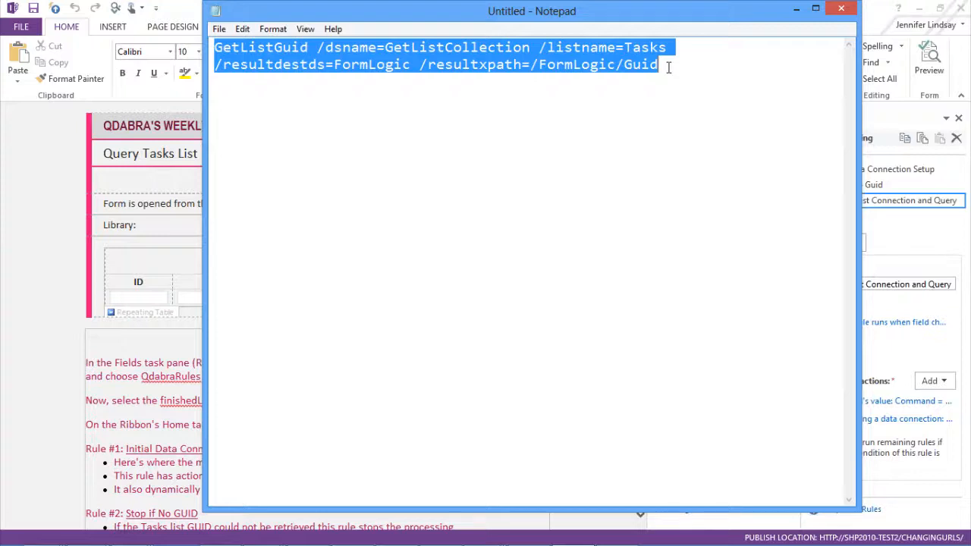
key(ctrl+v)
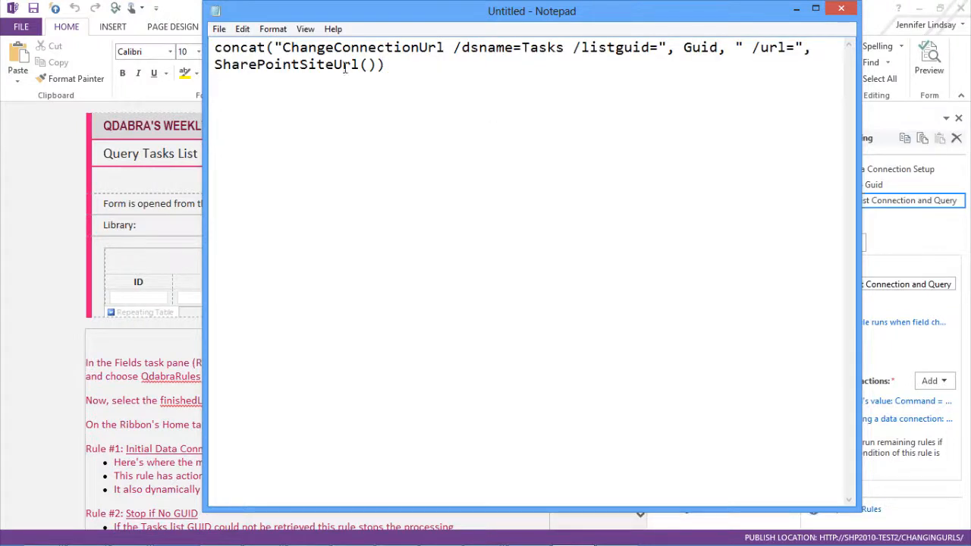
Step: Highlight the ChangeConnectionUrl command and its /dsname=Tasks parameter, then cancel the formula and rule dialogs
click(283, 47)
drag(338, 47, 444, 47)
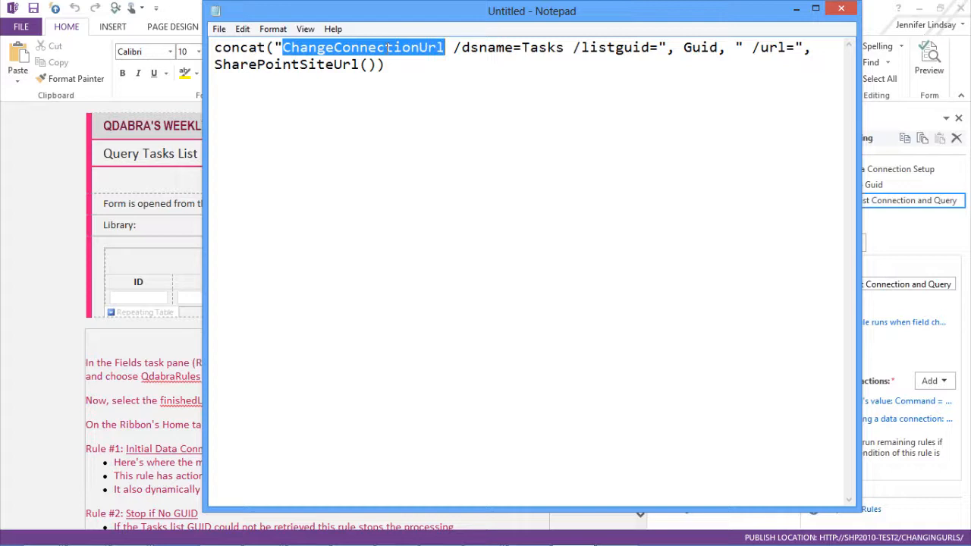
double_click(538, 47)
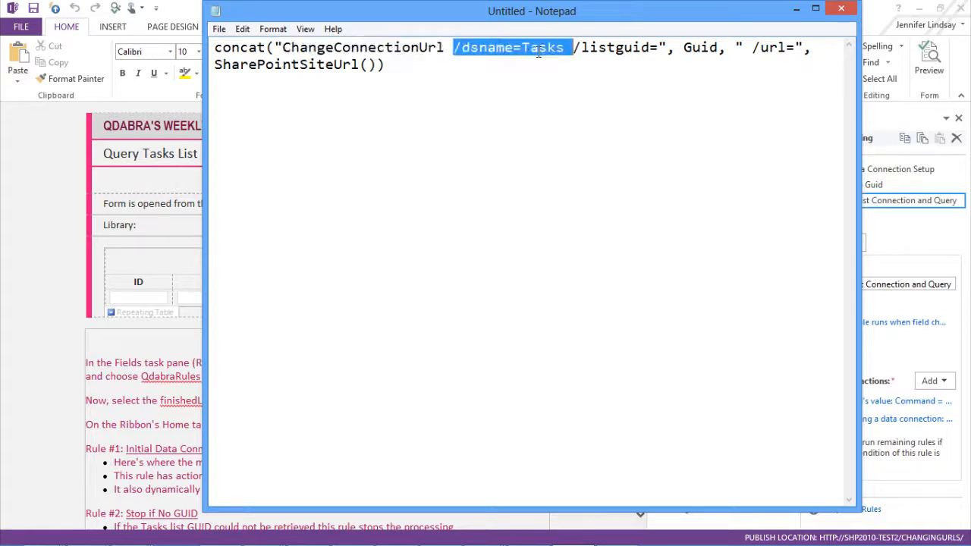
click(18, 221)
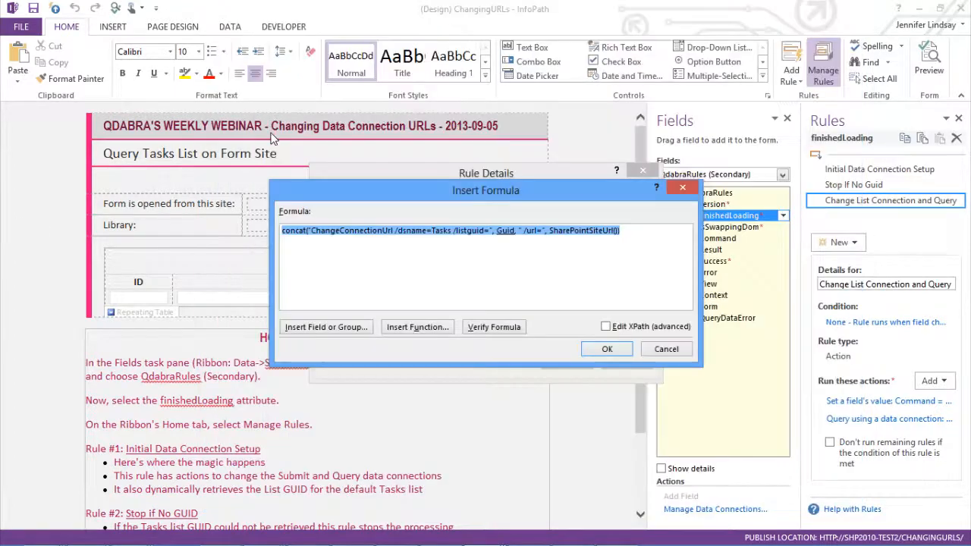
click(664, 351)
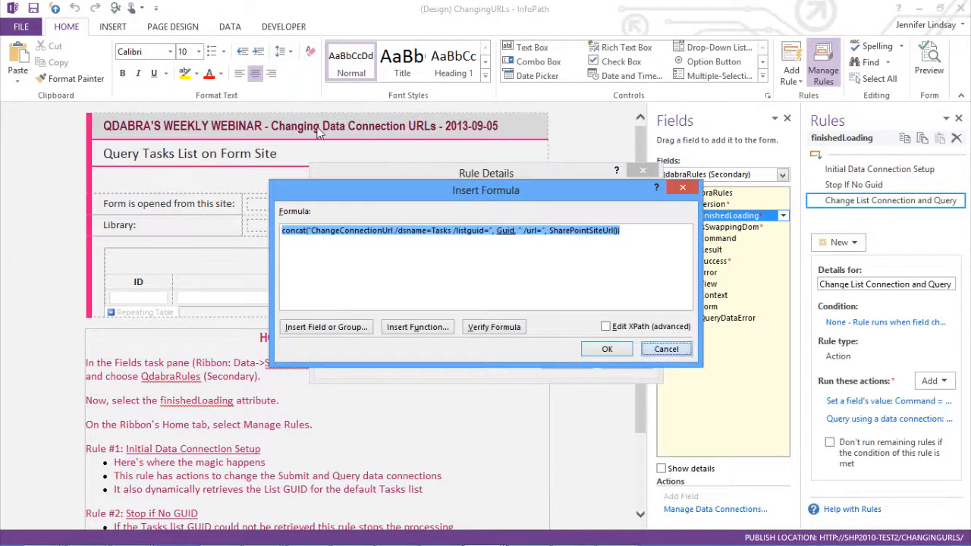
click(628, 366)
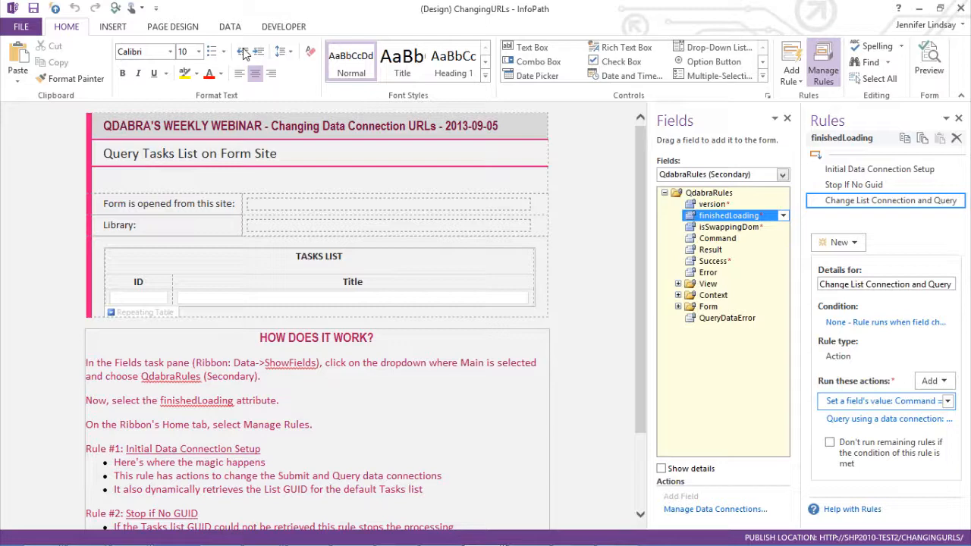
Step: Inspect the Tasks entry in the form template's Data Connections dialog, then close it
click(230, 26)
click(361, 66)
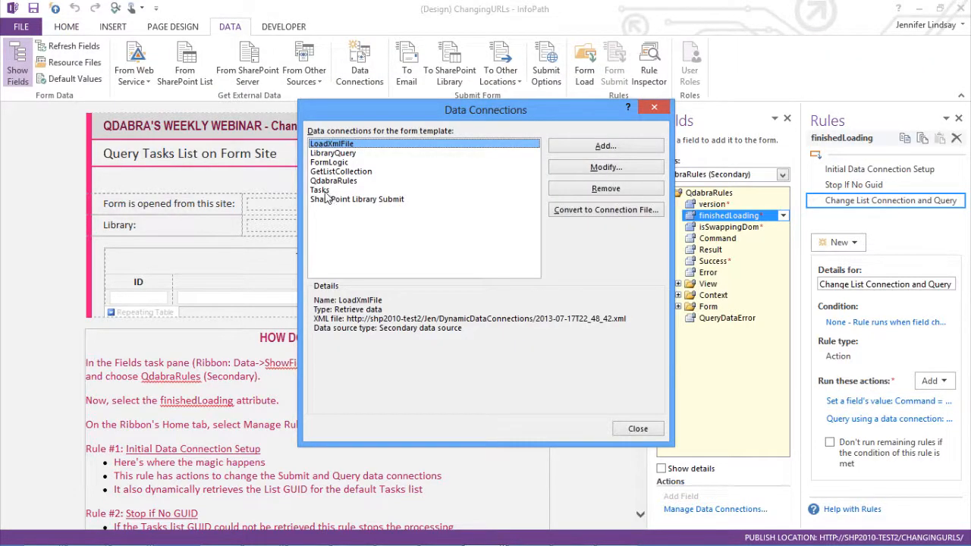
click(322, 190)
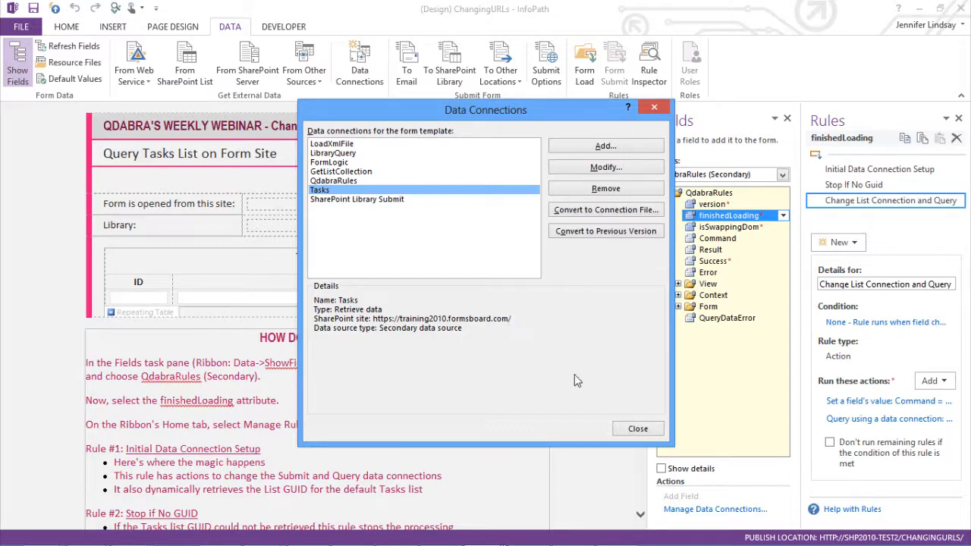
click(646, 429)
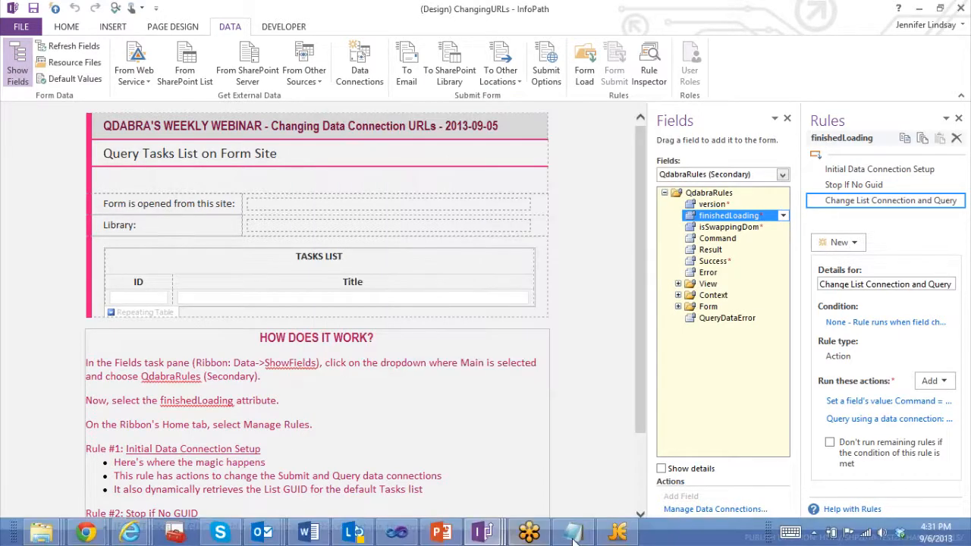
Step: Highlight the Guid argument of the ChangeConnectionUrl formula in Notepad and review the rule's first action
click(573, 534)
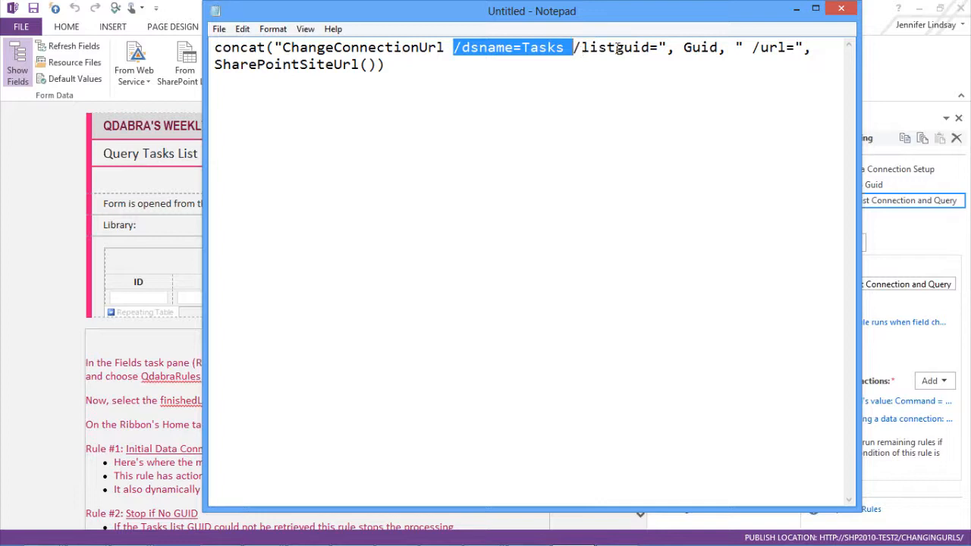
double_click(701, 47)
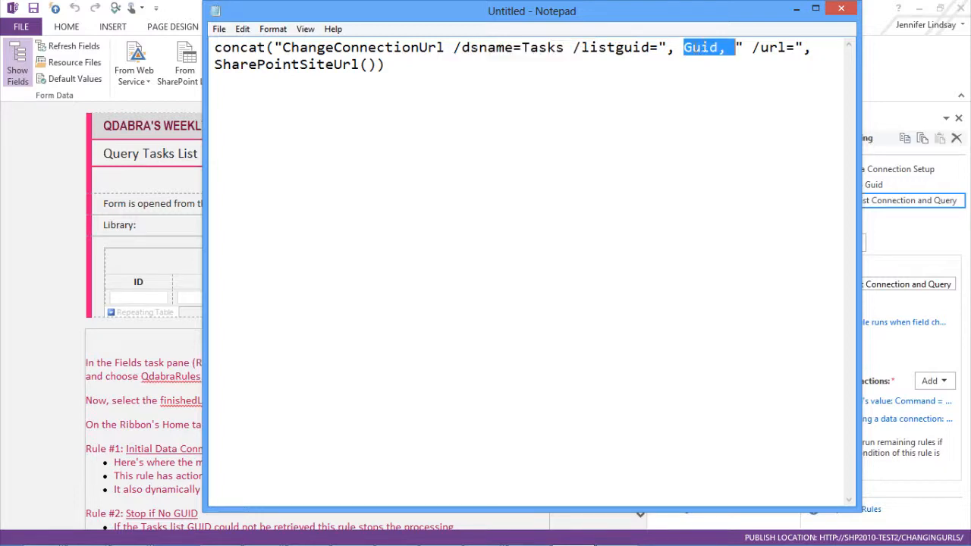
click(695, 47)
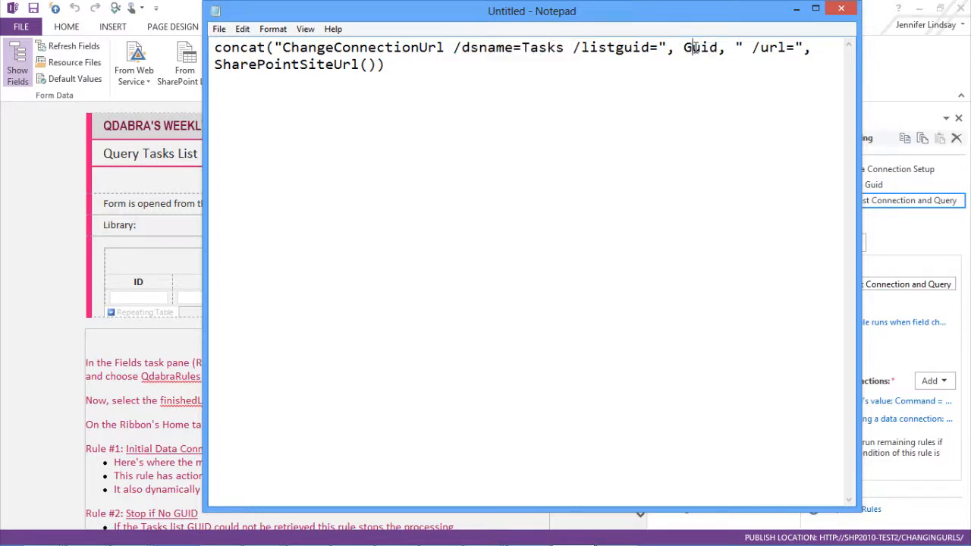
click(839, 11)
click(573, 281)
click(911, 218)
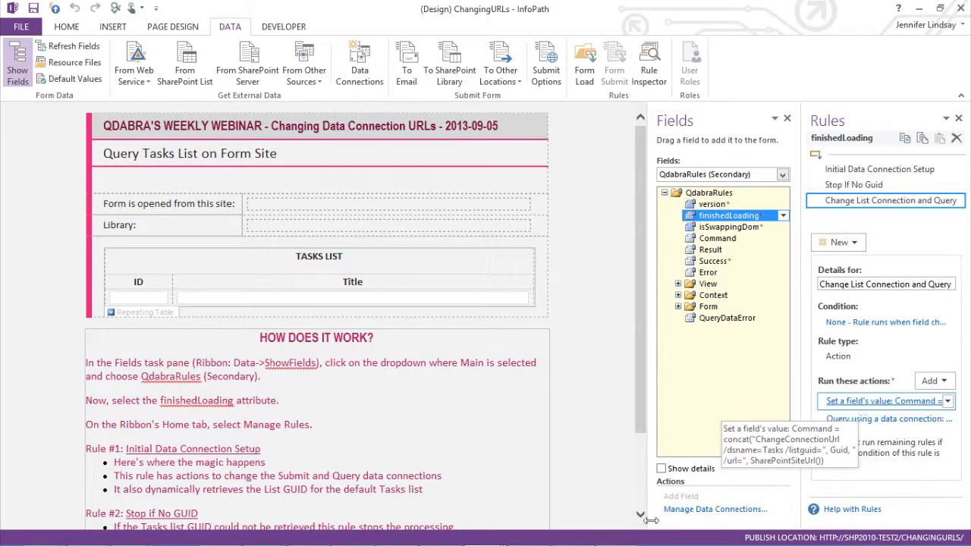
click(572, 531)
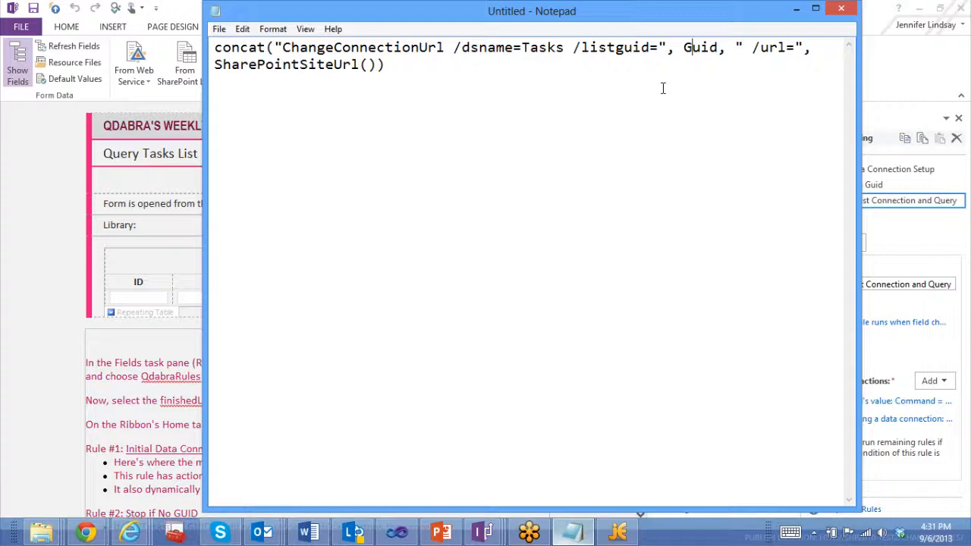
double_click(697, 47)
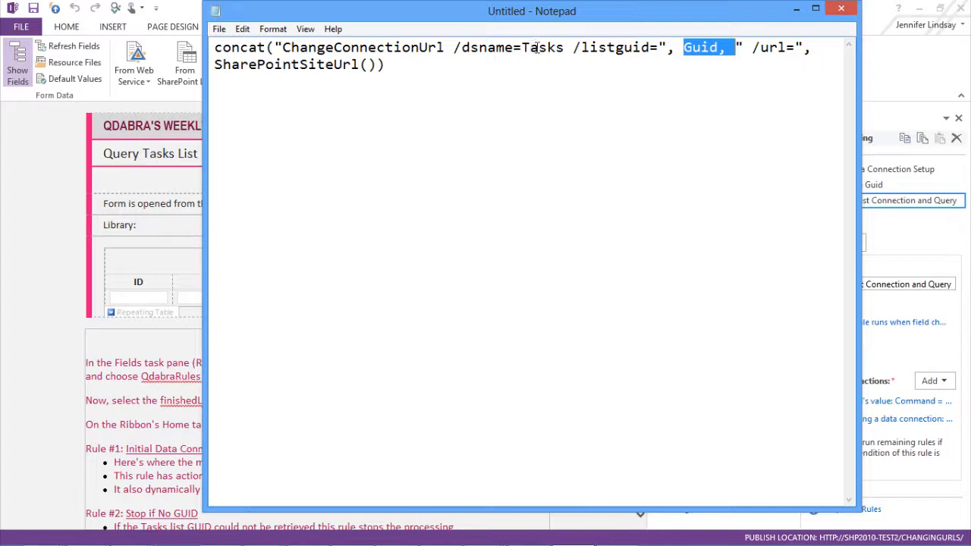
click(701, 47)
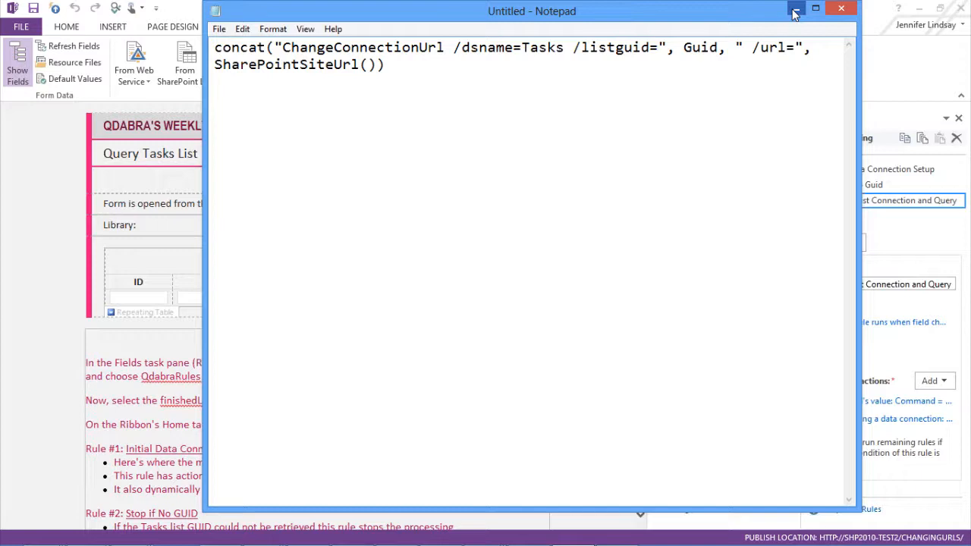
Step: Open the Change List Connection and Query rule's Query for data action on the Tasks connection
click(794, 12)
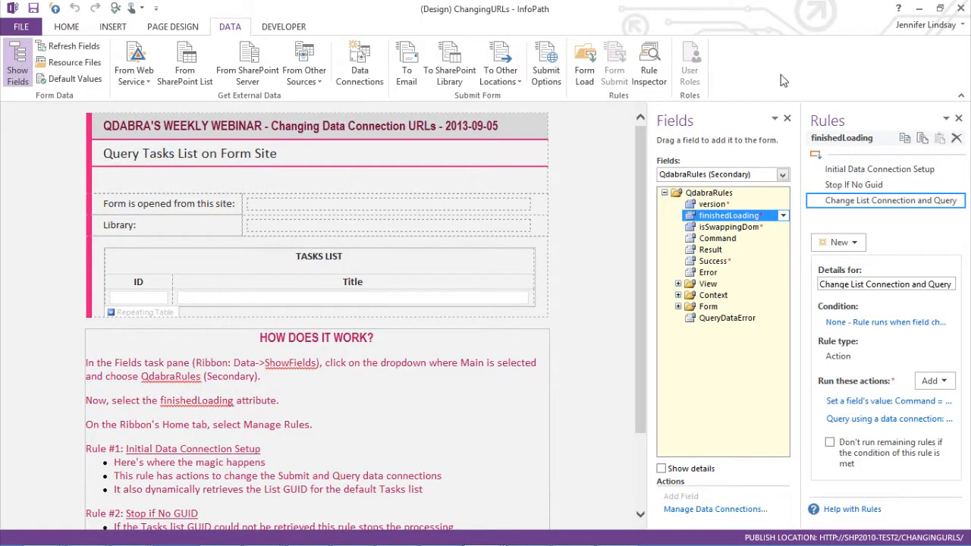
click(888, 423)
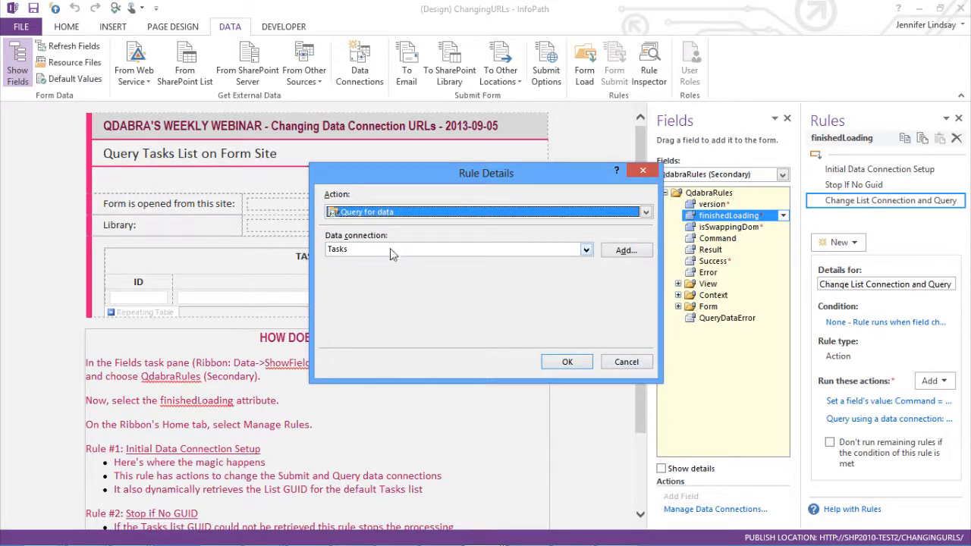
Step: Cancel the rule action dialog, then review the Initial Data Connection Setup and Change List Connection and Query rules
click(626, 362)
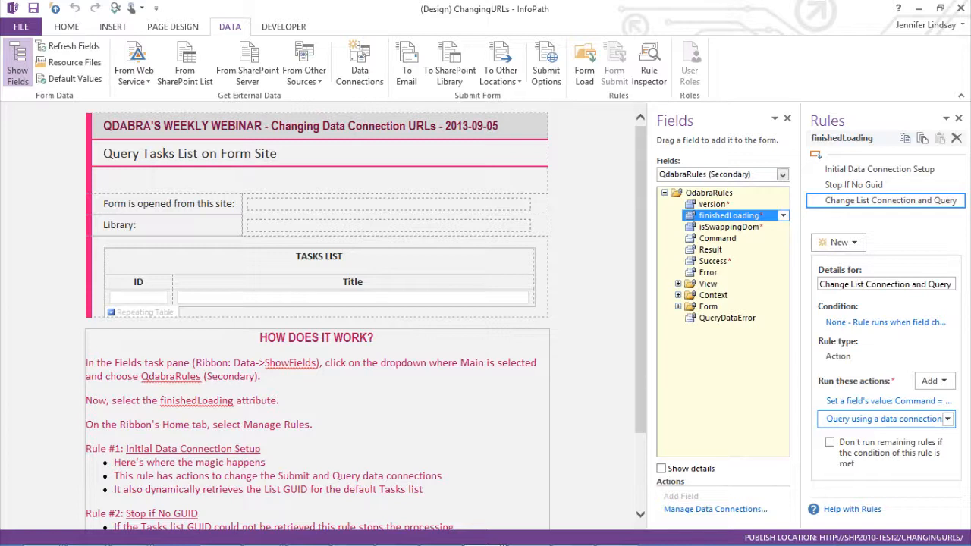
mouse_move(531, 542)
click(862, 171)
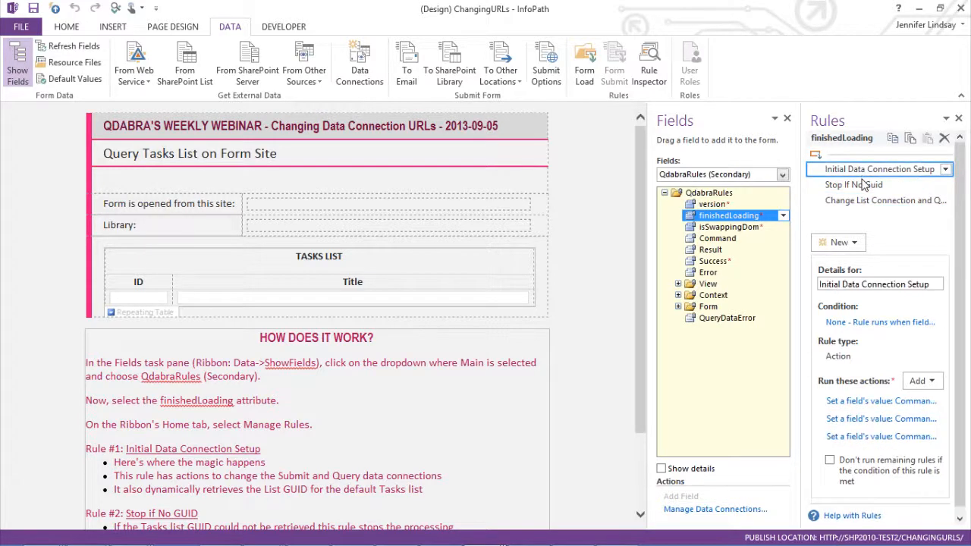
click(862, 202)
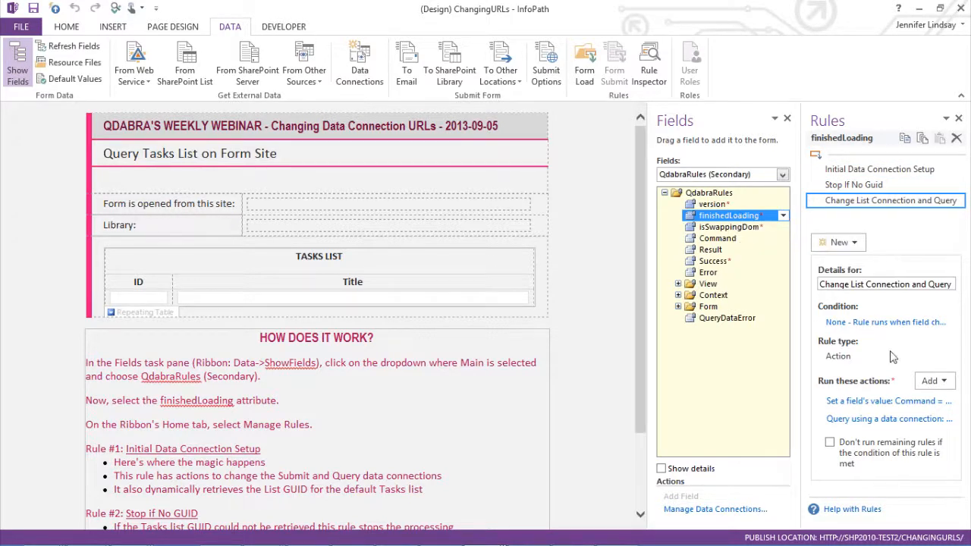
Step: Switch to the PowerPoint slide show on the Data Connection Dependencies slide
mouse_move(607, 537)
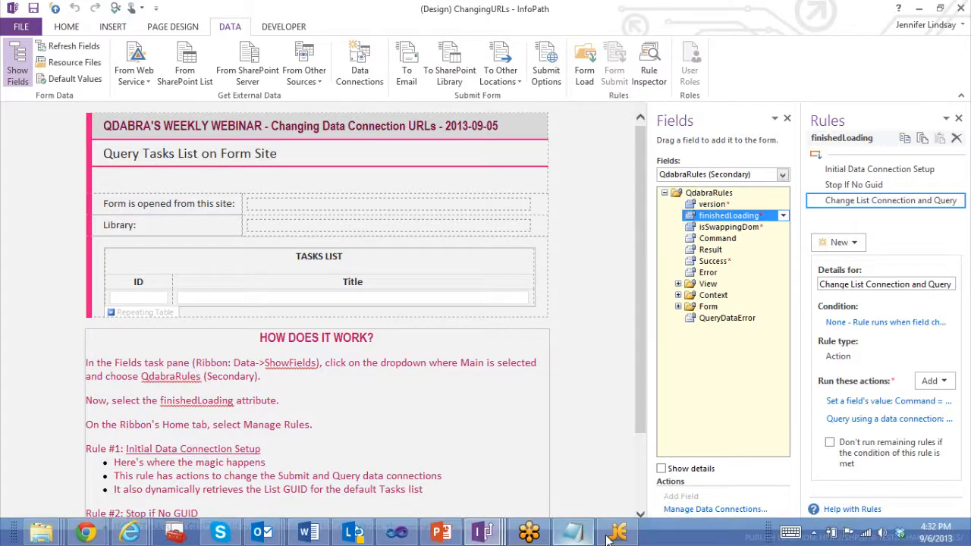
click(442, 534)
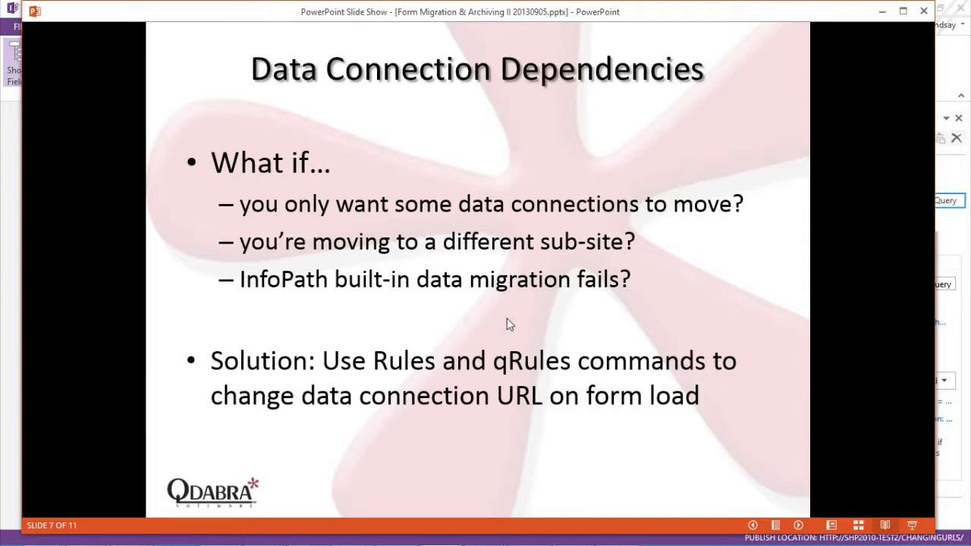
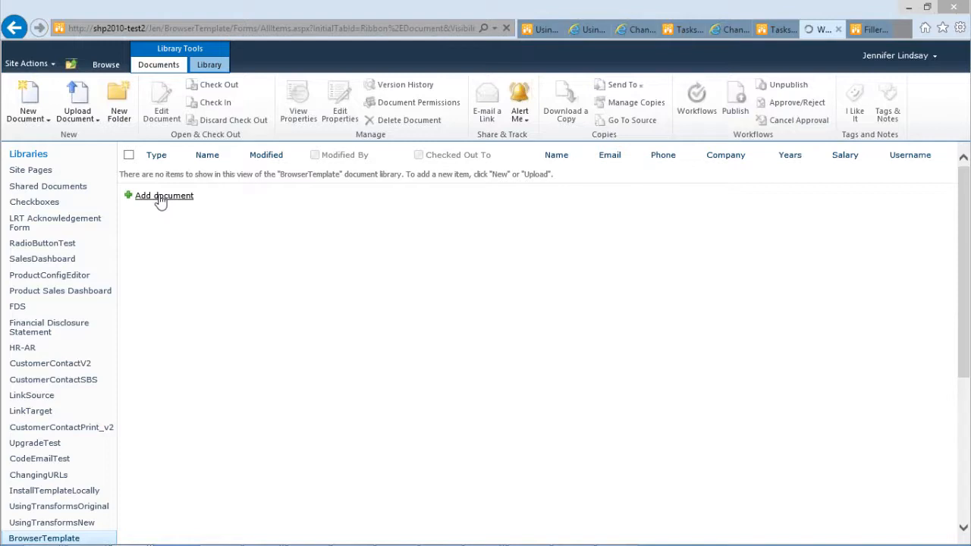
Step: Start a new BrowserTemplate form and enter the contact's name, e-mail address and phone number
click(160, 197)
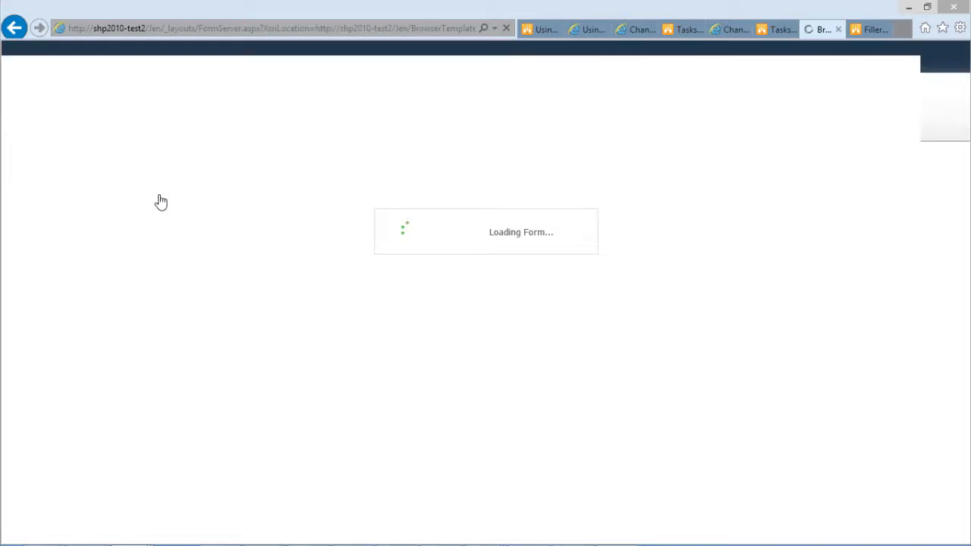
text(J)
key(Down)
key(Tab)
text(j)
key(Down)
key(Tab)
text(()
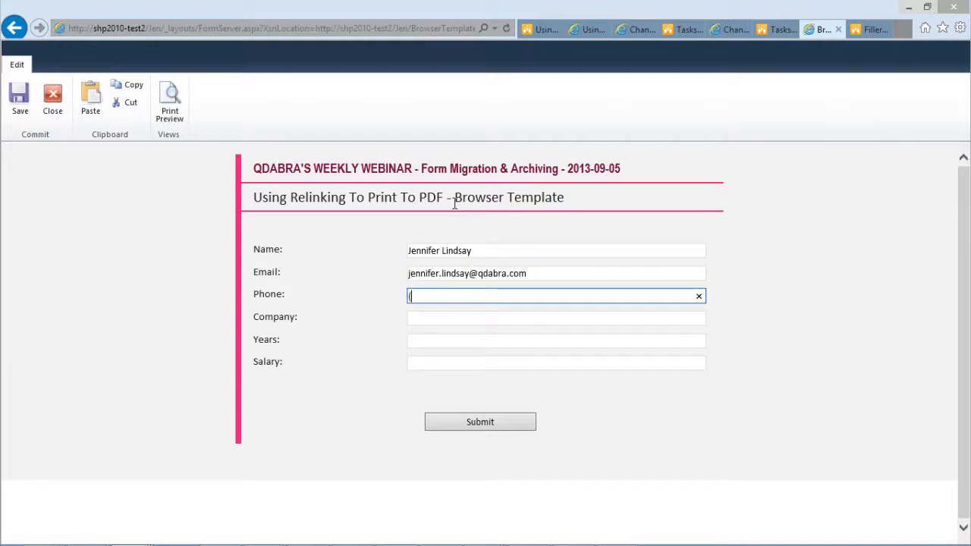
text(213) 555-12122)
key(BackSpace)
key(Tab)
Step: Enter Qdabra as the company, 1 for years and Not Enough :-) as the salary, then submit the form
text(Q)
key(Down)
key(Tab)
text(1)
key(Tab)
text(N)
key(Down)
key(Tab)
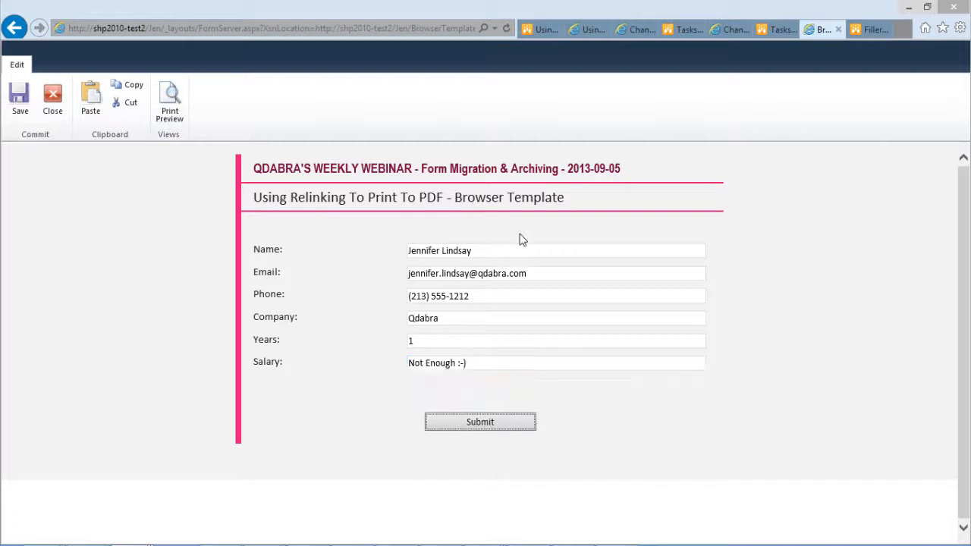
click(480, 423)
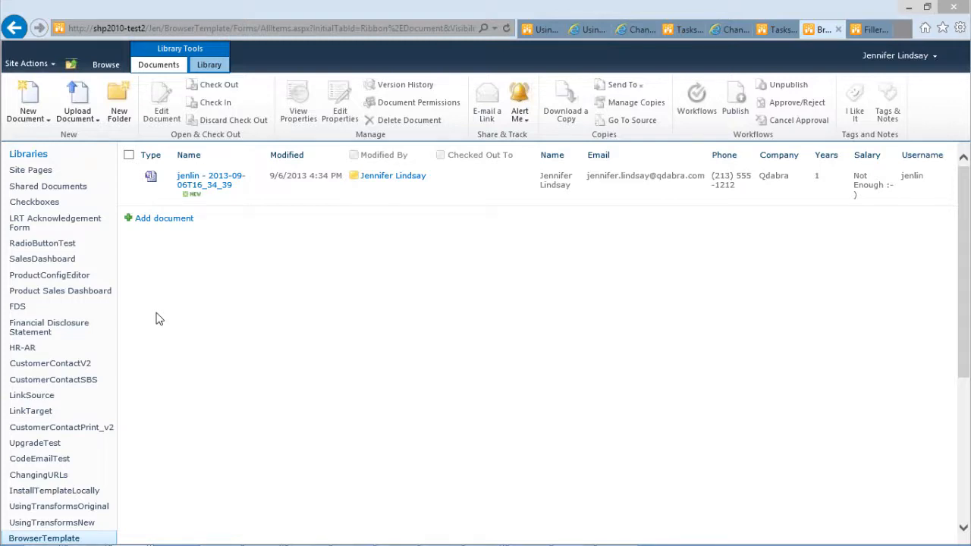
Step: Select the submitted form and open the BrowserTemplate library in Explorer view
click(128, 178)
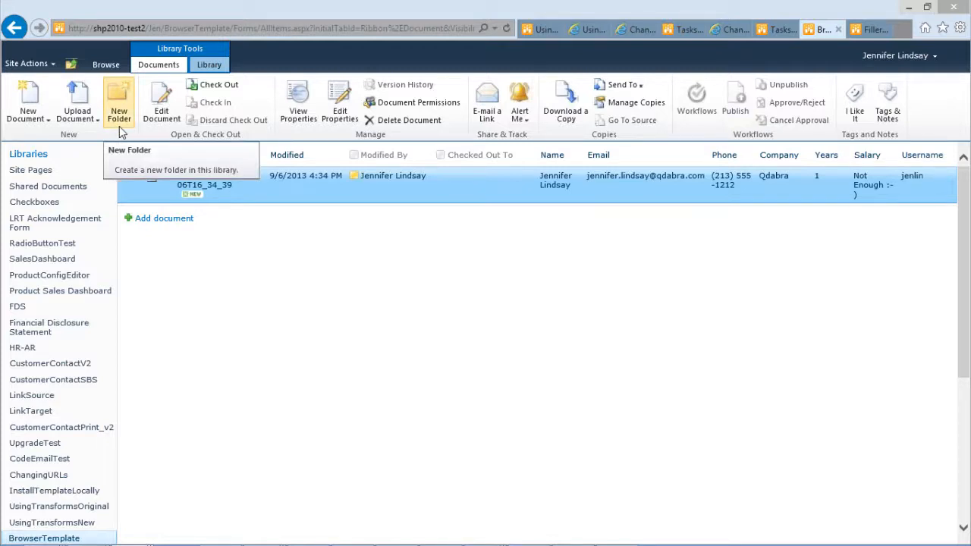
click(210, 67)
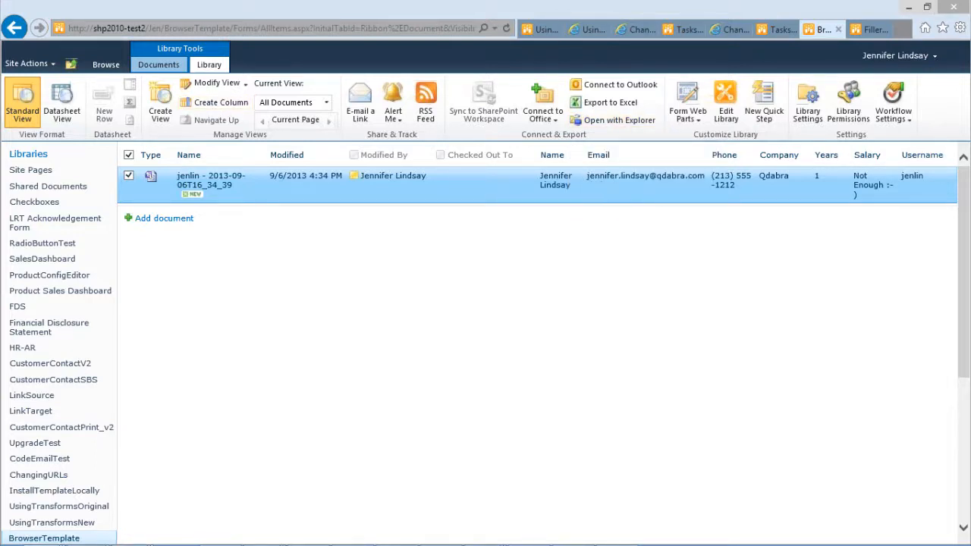
drag(0, 201, 494, 150)
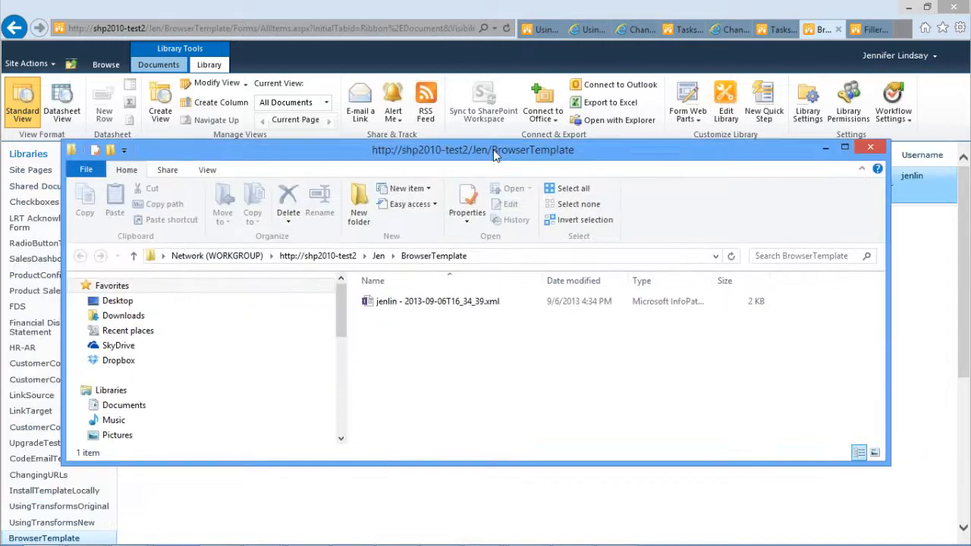
Step: Copy the jenlin - 2013-09-06T16_34_39.xml form file into the Downloads folder and close the Explorer window
click(408, 302)
key(ctrl+c)
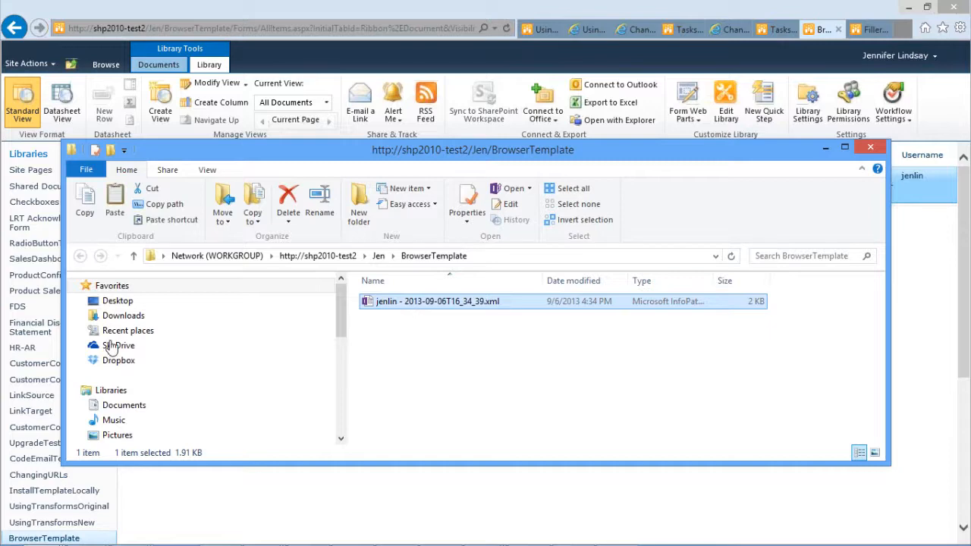
click(122, 316)
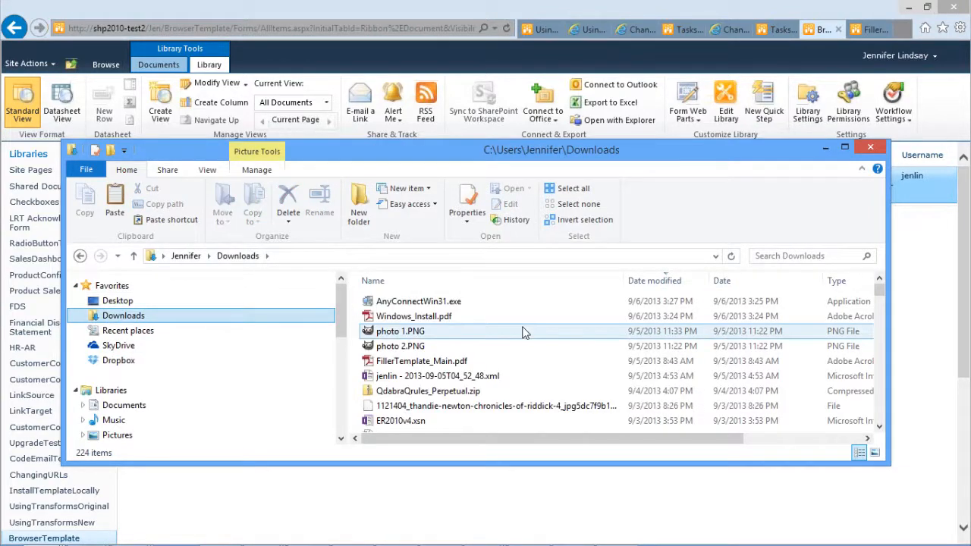
key(ctrl+v)
scroll(523, 332, down, 20)
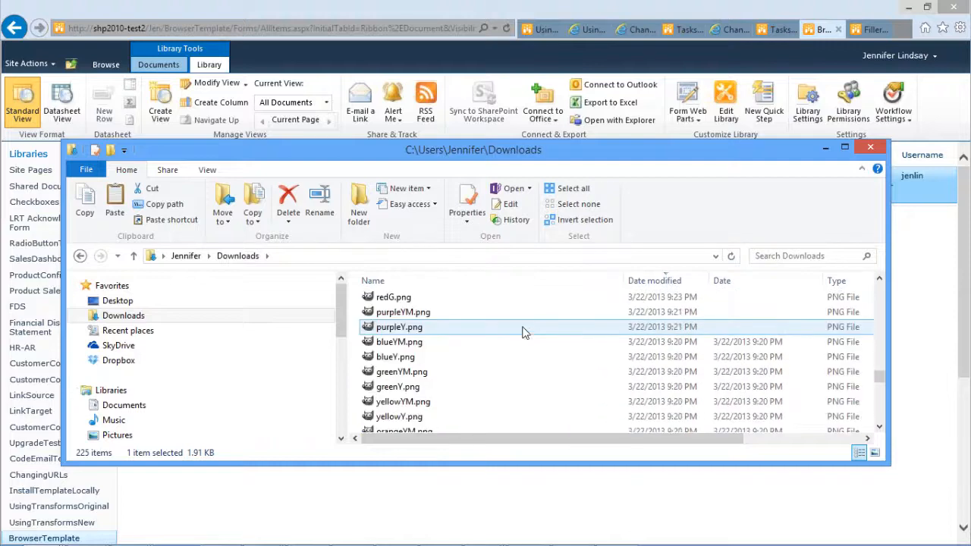
scroll(523, 331, up, 15)
drag(883, 338, 882, 289)
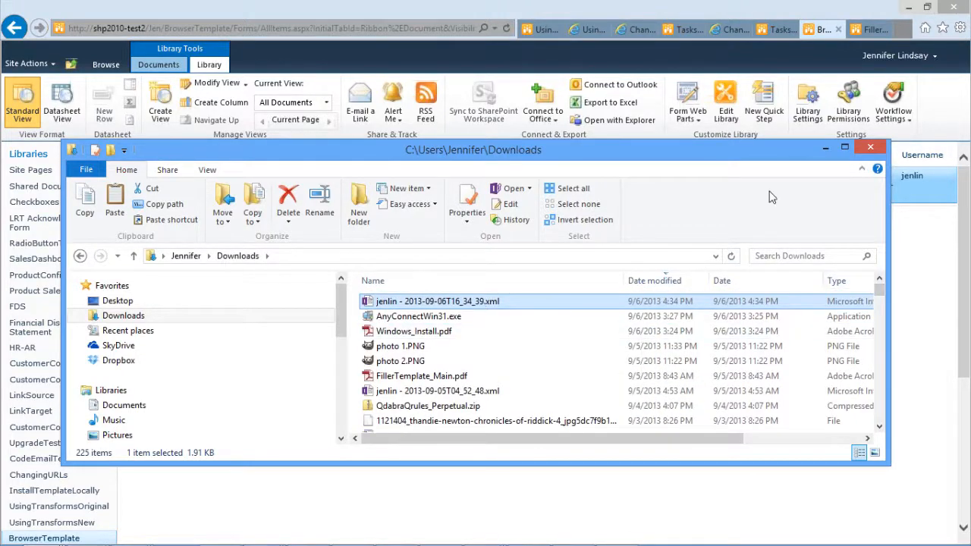
click(825, 148)
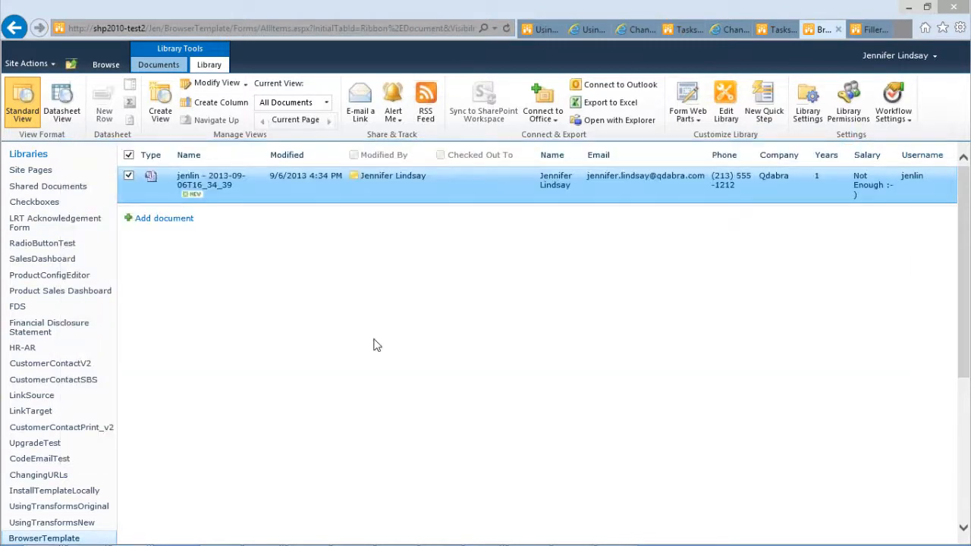
Step: Deselect the form and compare the BrowserTemplate and empty FillerTemplate library tabs
click(130, 178)
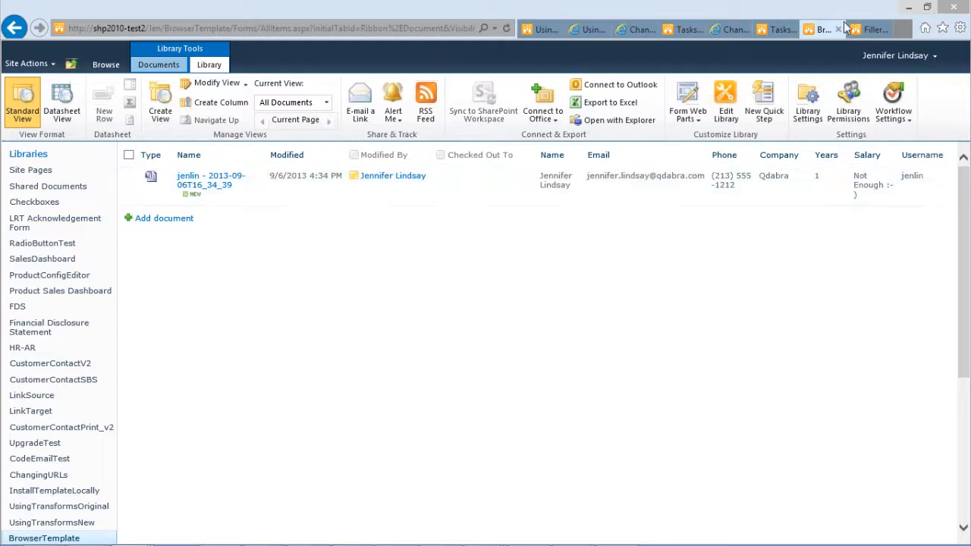
click(871, 30)
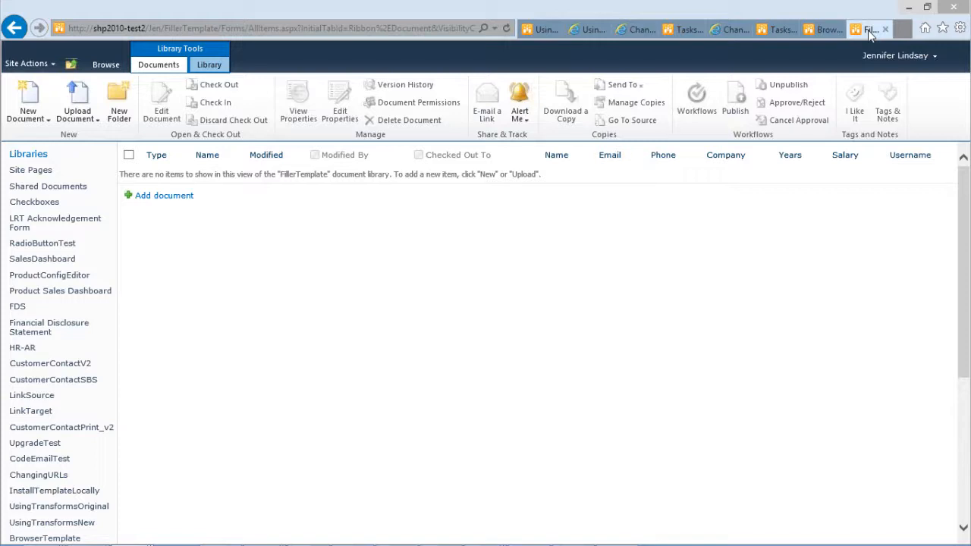
click(826, 30)
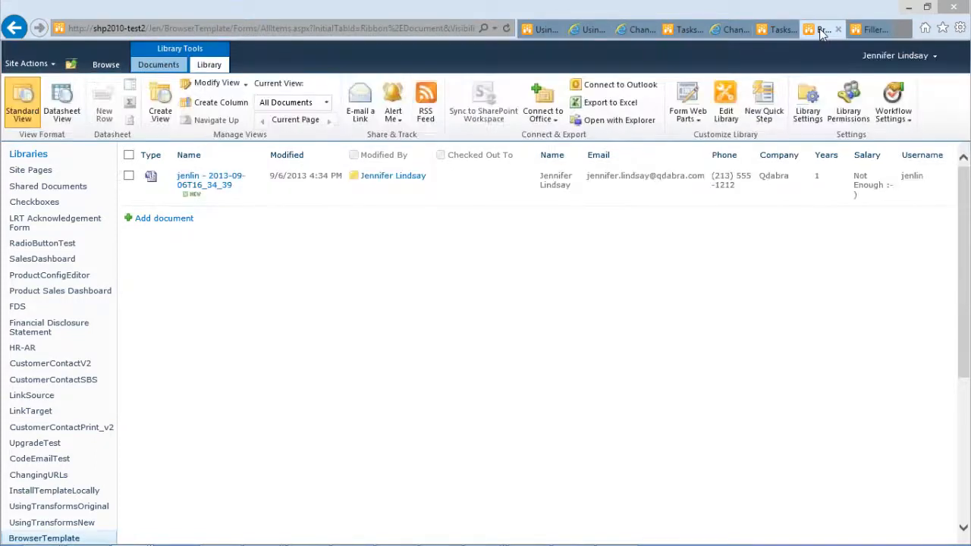
click(869, 32)
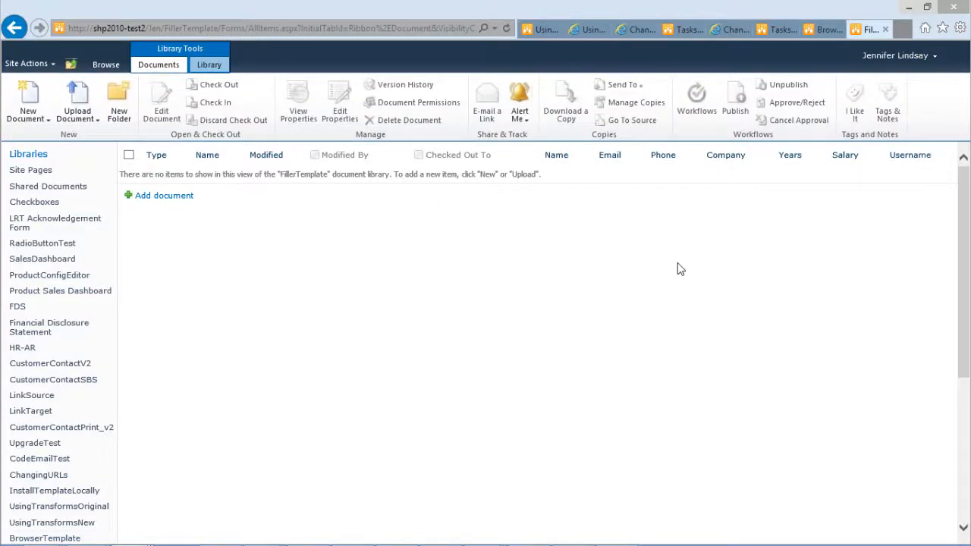
Step: Switch to the BrowserTemplate design in InfoPath, maximize it, and review the Filler Features form options
mouse_move(478, 542)
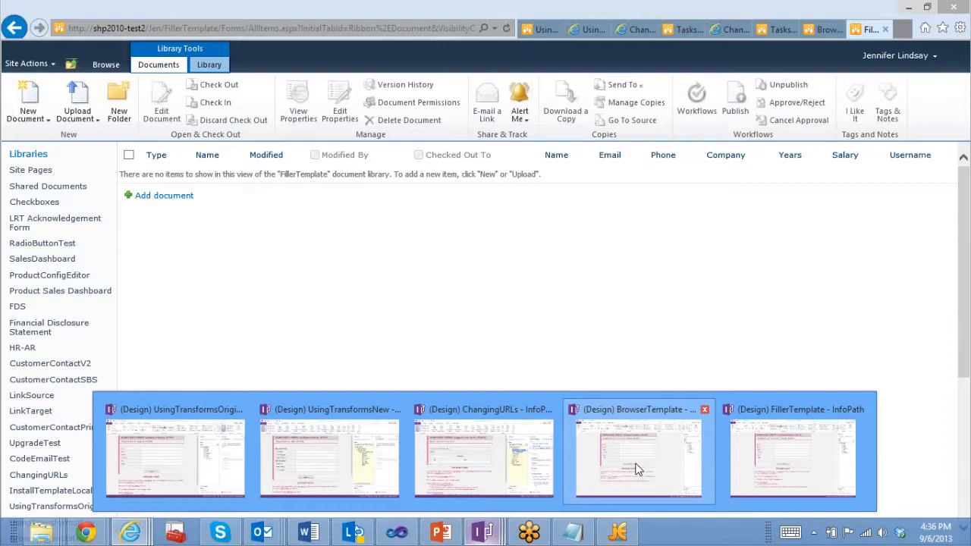
mouse_move(637, 468)
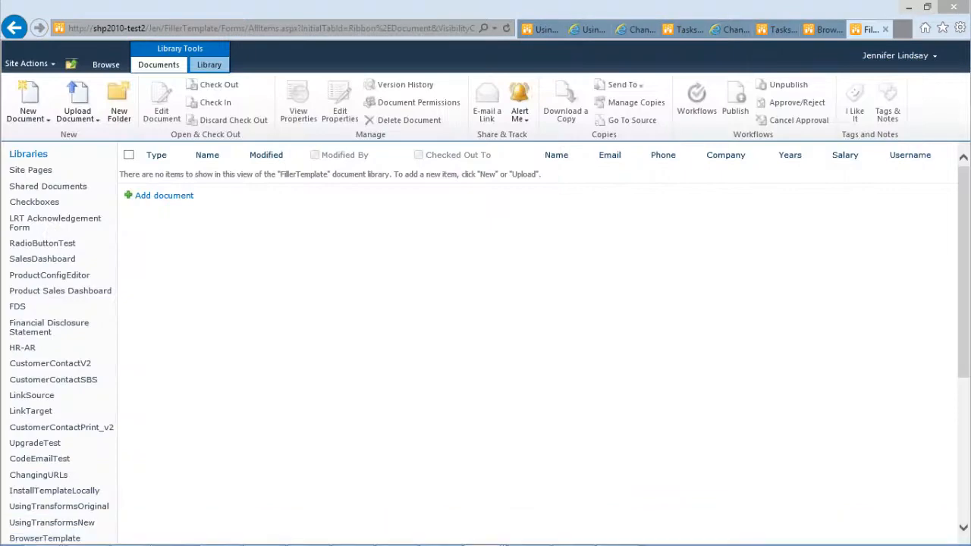
drag(0, 45, 353, 2)
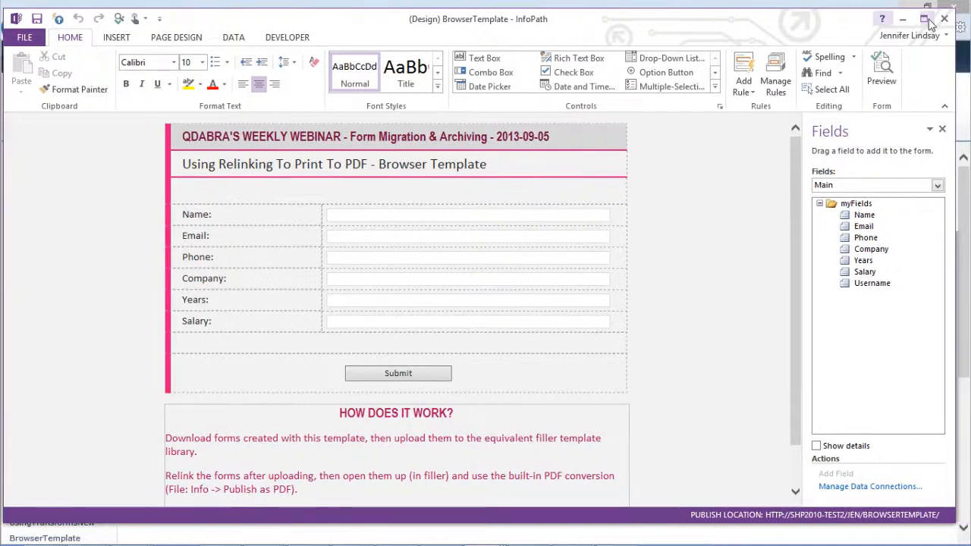
click(925, 19)
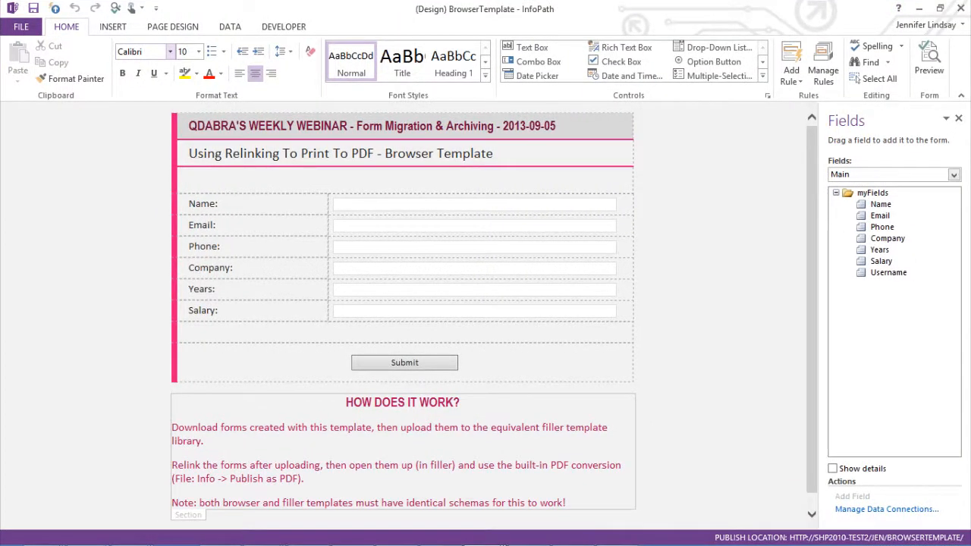
click(20, 29)
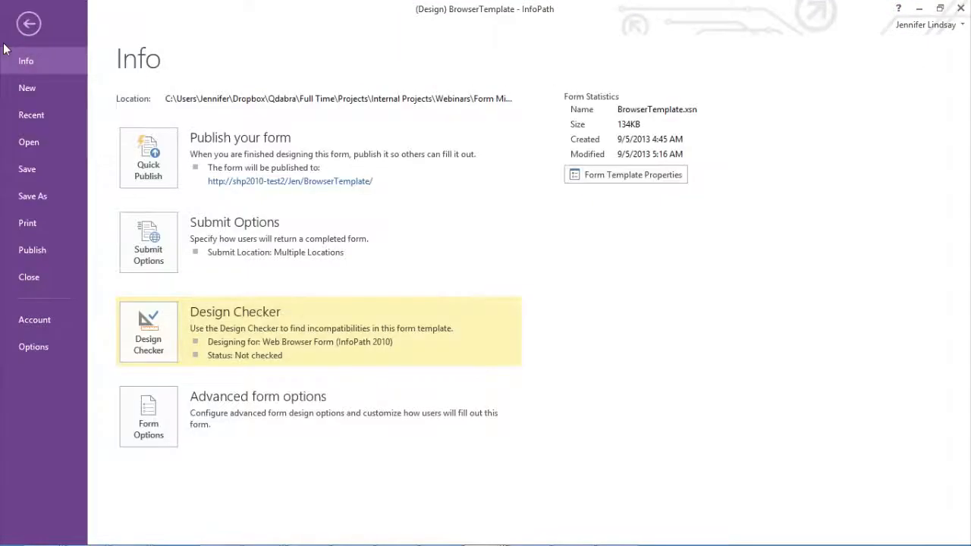
click(147, 415)
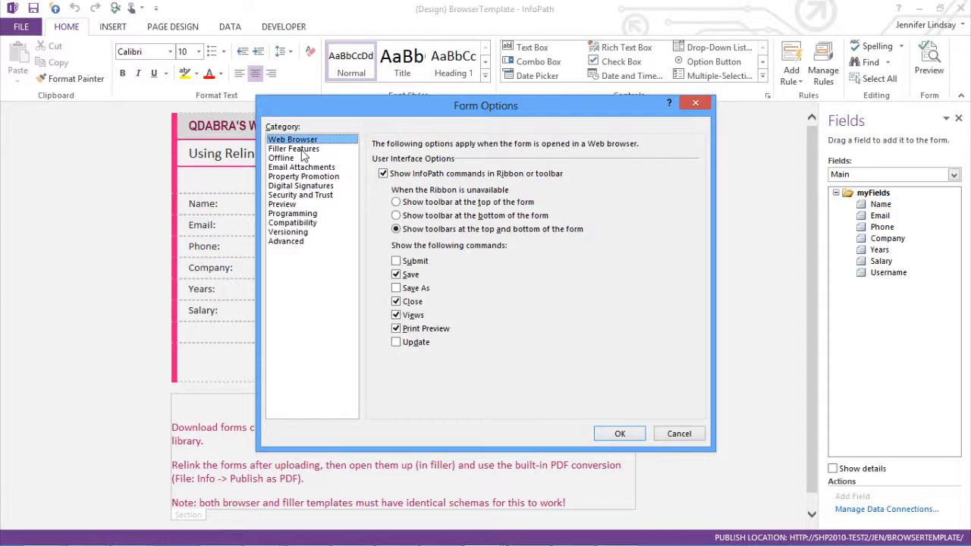
click(302, 149)
click(678, 433)
Step: Choose InfoPath 2010 Filler Form Template as the save type in Save As, then cancel
click(17, 28)
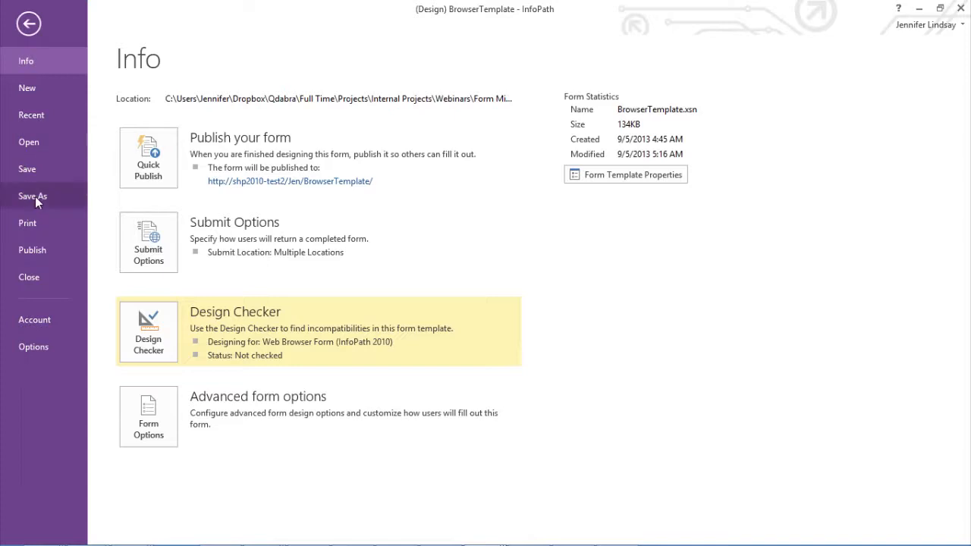
click(33, 197)
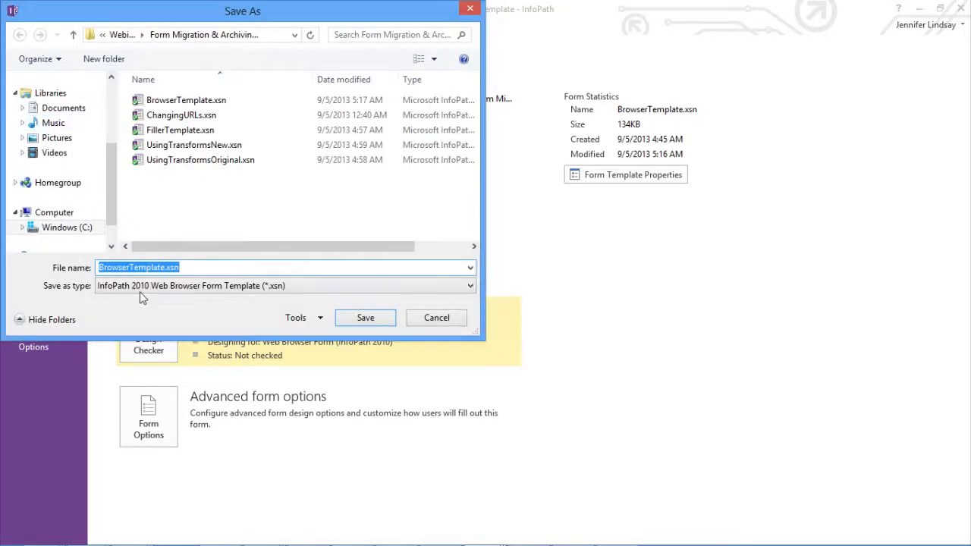
click(141, 288)
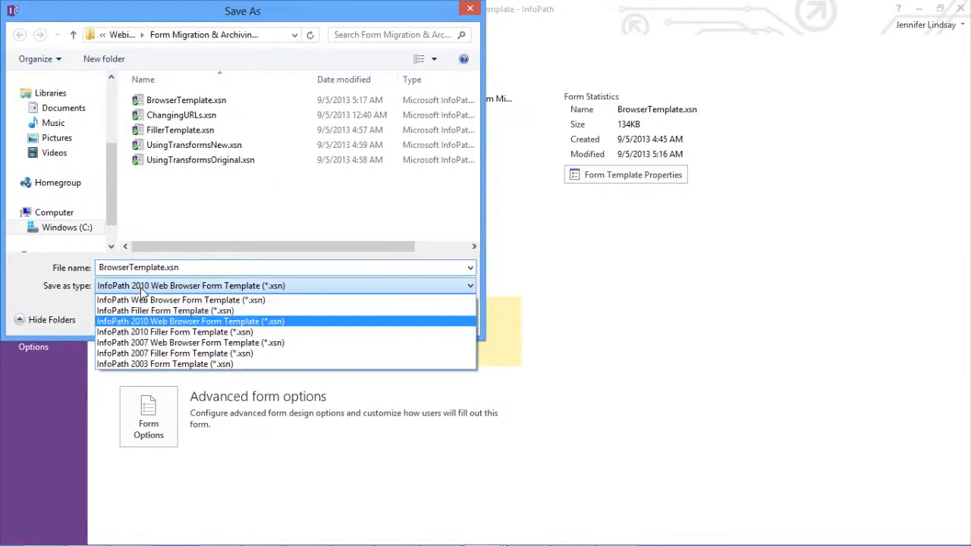
click(199, 327)
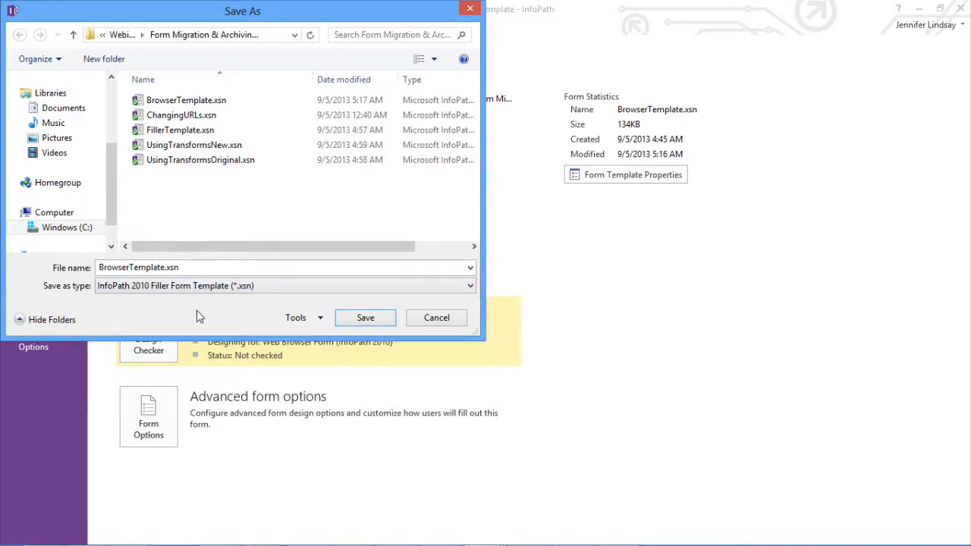
click(423, 317)
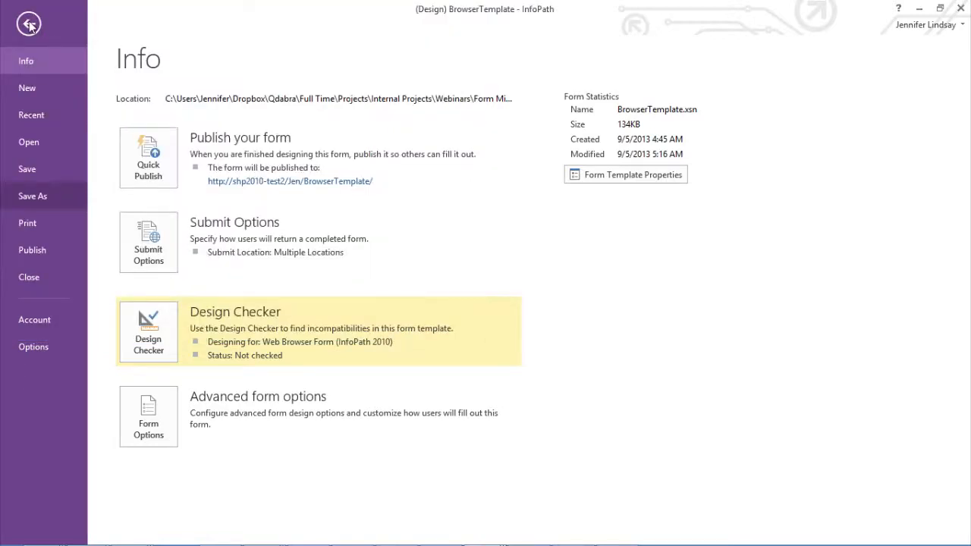
Step: Return to the browser's FillerTemplate library and open it in Explorer view
click(29, 24)
click(127, 535)
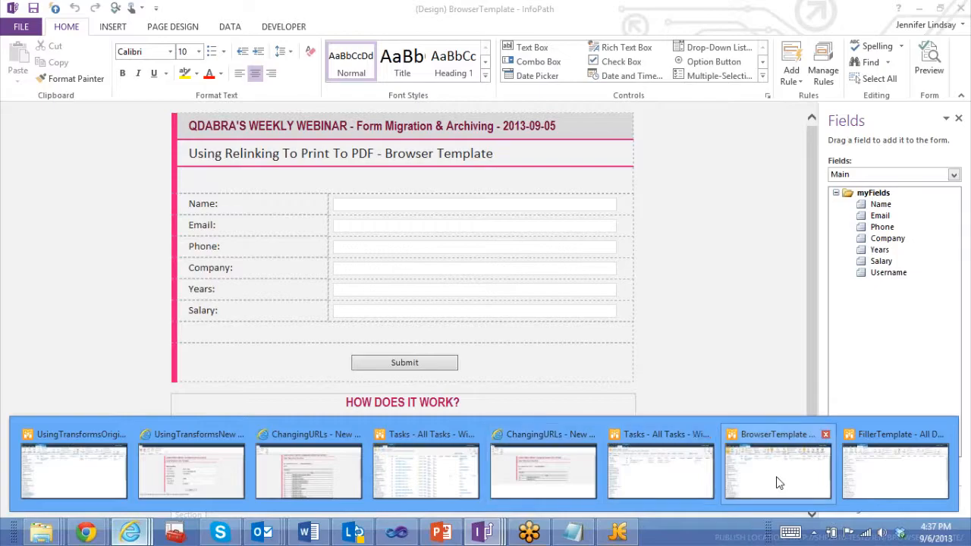
click(777, 483)
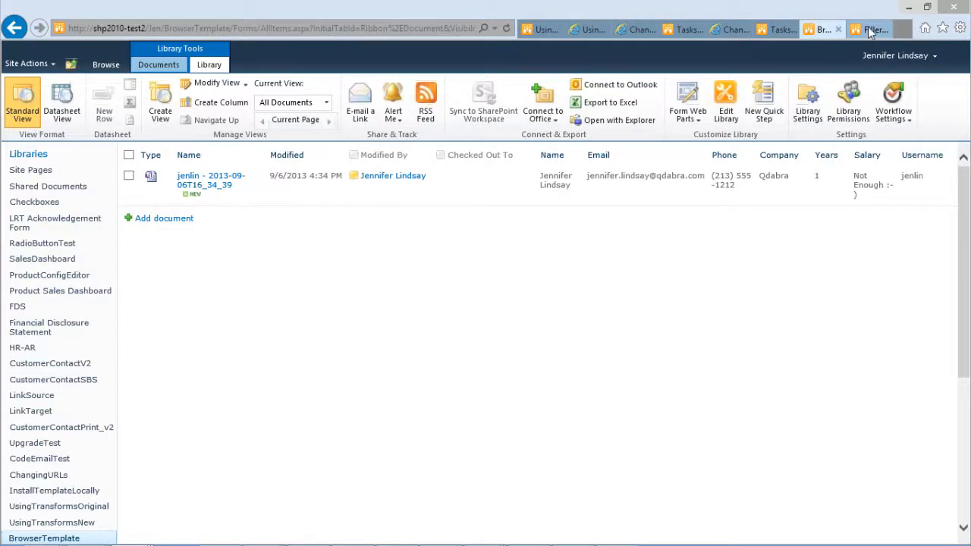
click(872, 29)
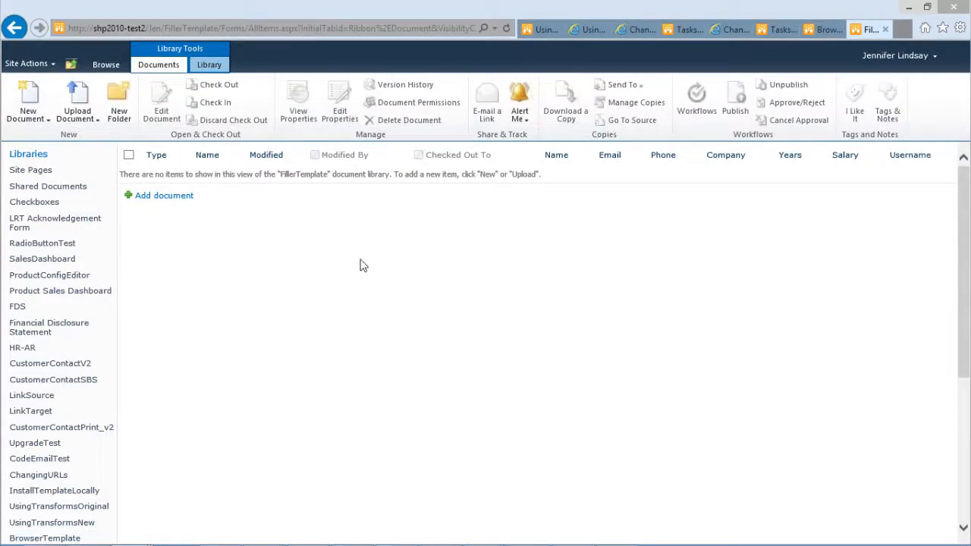
click(210, 66)
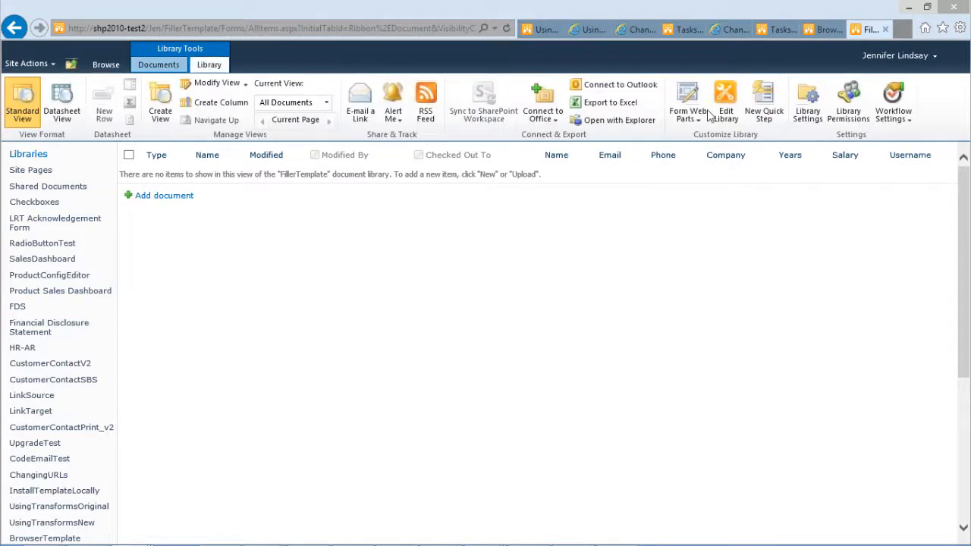
click(606, 124)
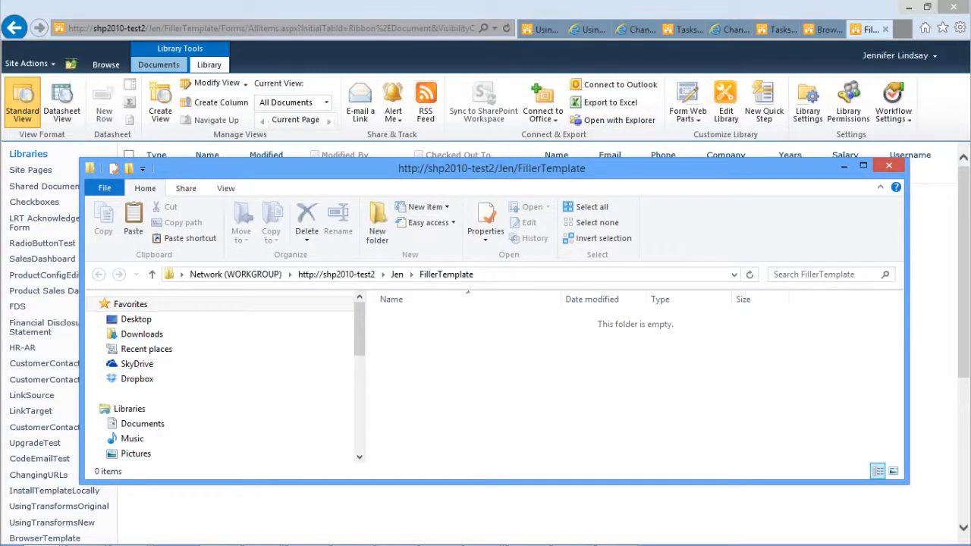
Step: Copy the downloaded form XML file into the FillerTemplate library folder and close the Explorer window
key(alt+Tab)
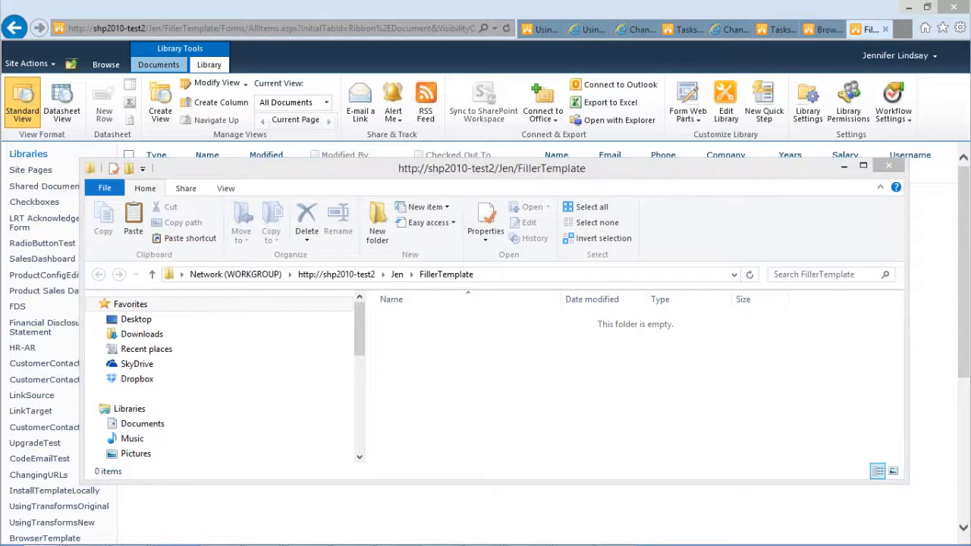
drag(158, 542, 522, 394)
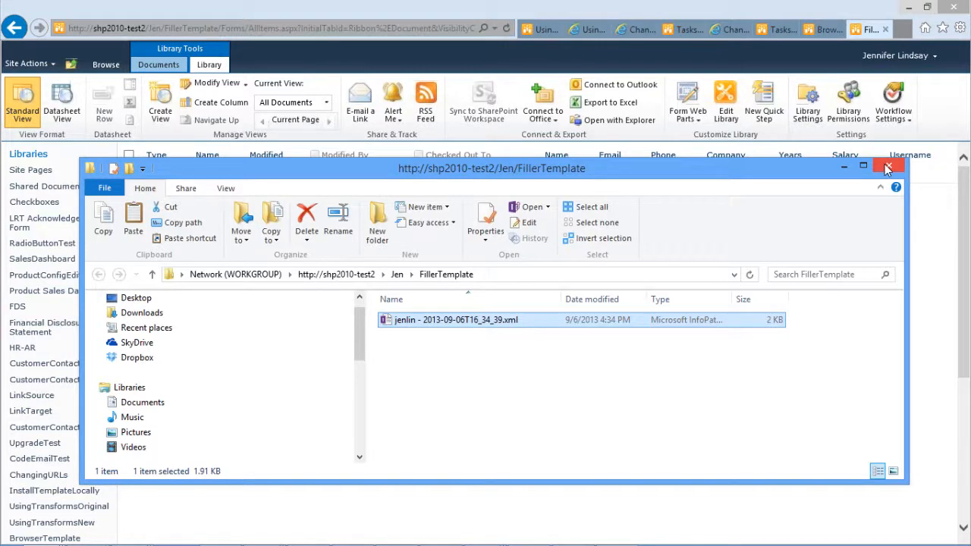
click(887, 168)
Step: Reload the FillerTemplate library page and switch its view to Relink Documents
click(506, 29)
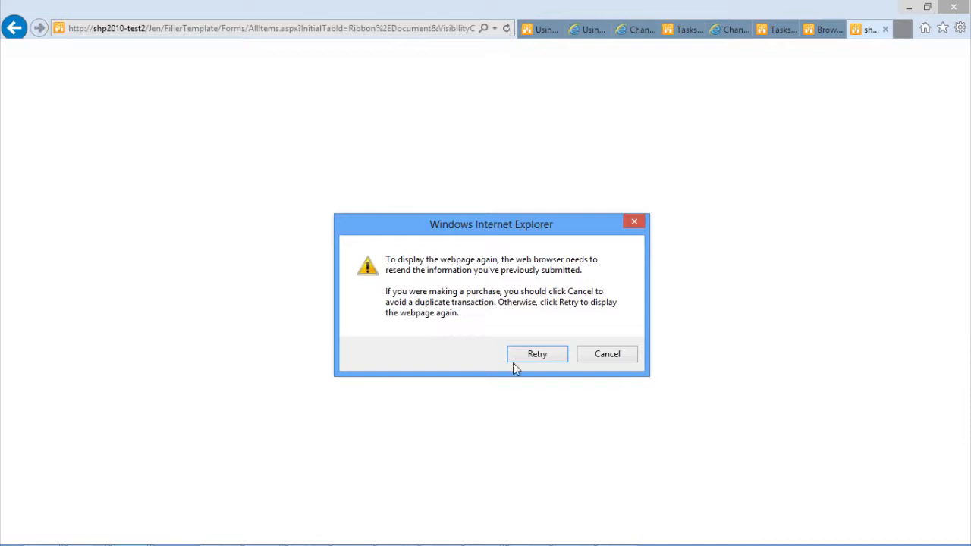
click(531, 354)
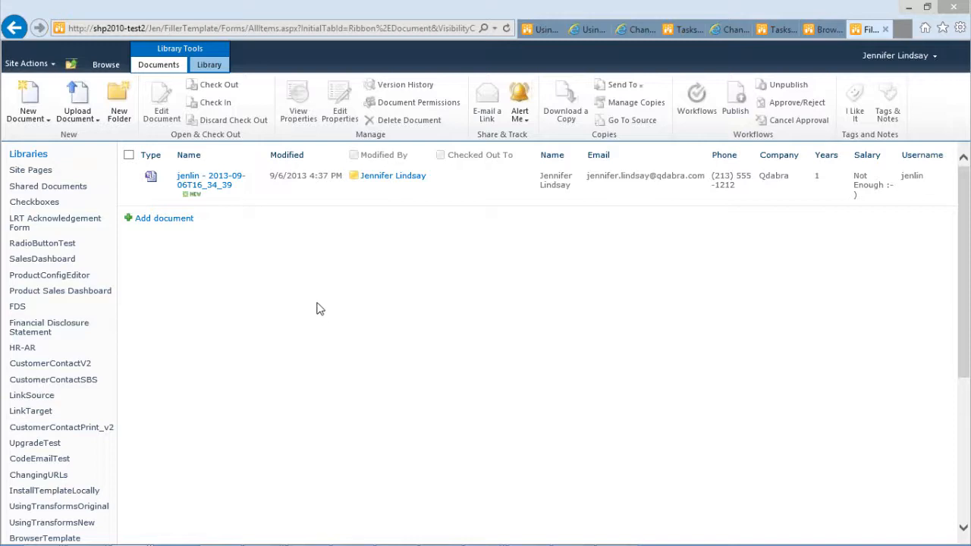
click(210, 65)
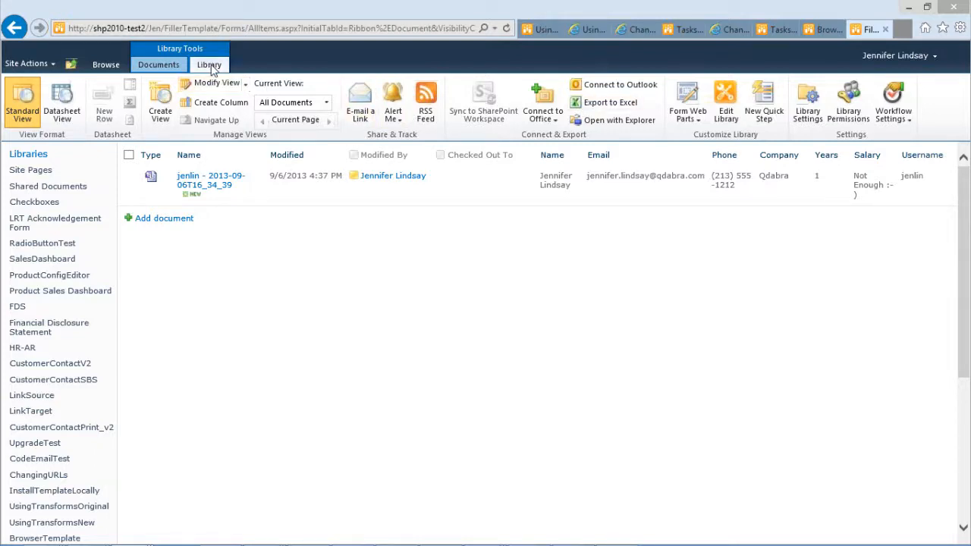
click(327, 106)
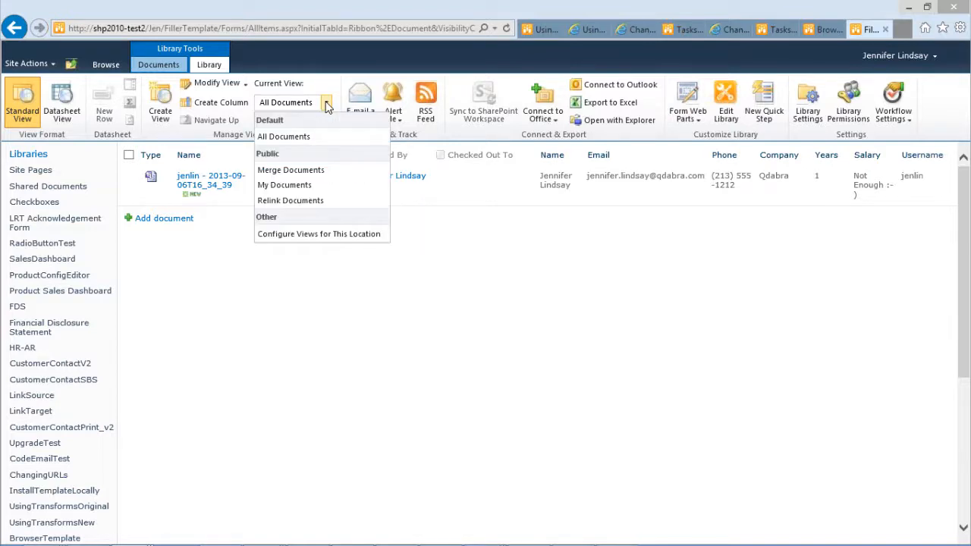
click(301, 208)
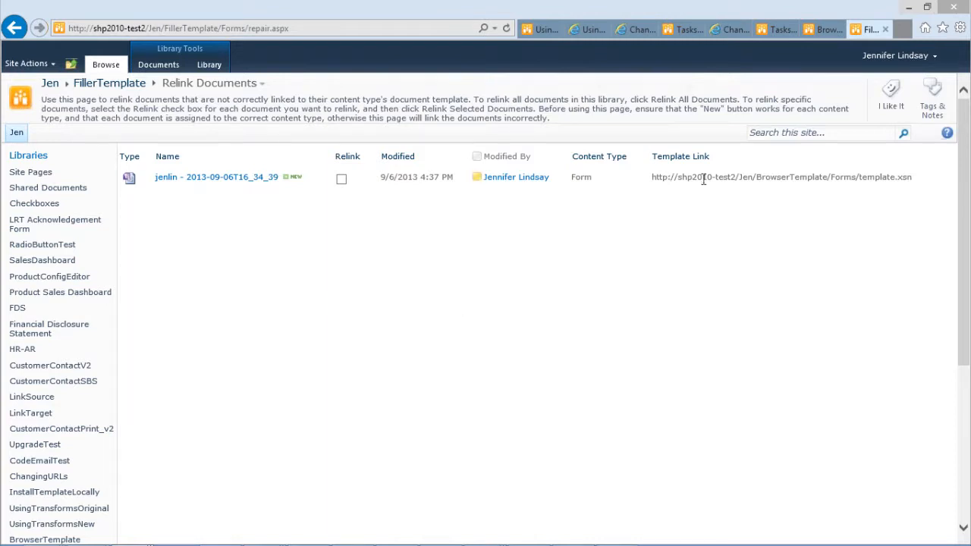
Step: Select the uploaded form pointing to the BrowserTemplate template and relink it to the FillerTemplate template
drag(757, 179, 827, 181)
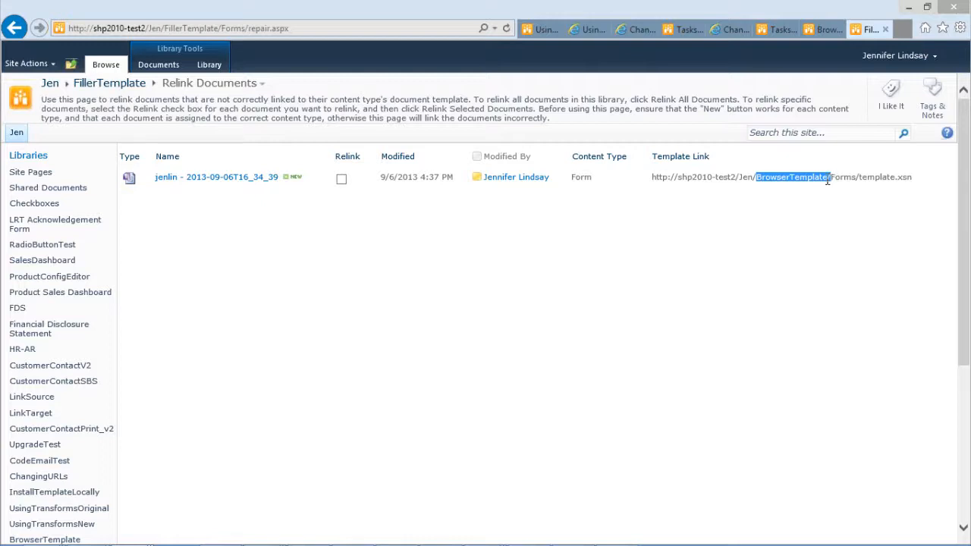
click(778, 225)
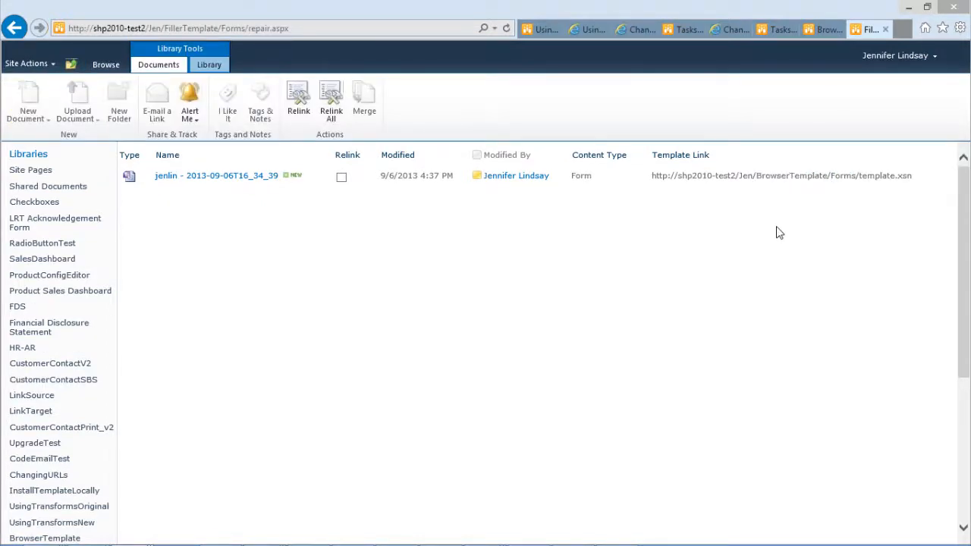
click(341, 177)
click(299, 100)
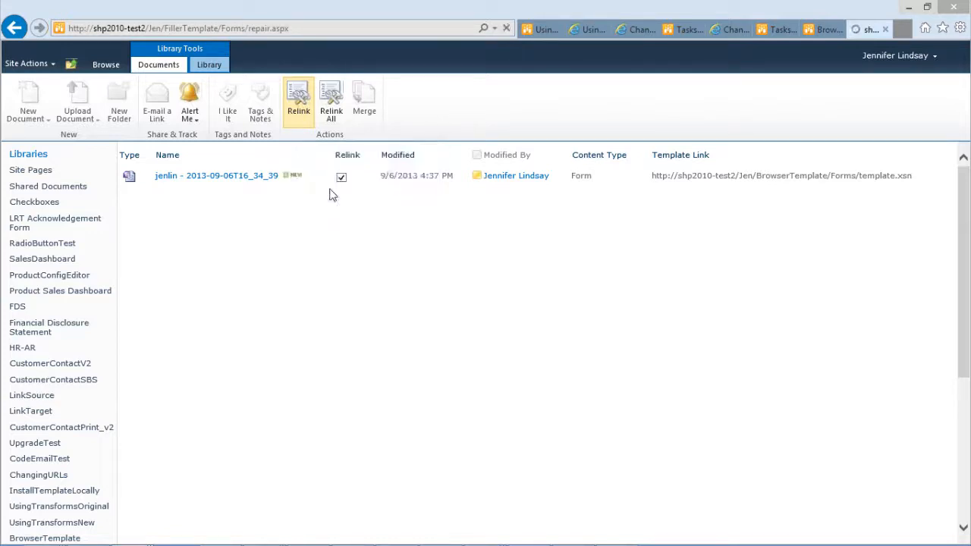
Step: Open the relinked form in InfoPath Filler, choosing to open it with the older template version
drag(767, 176, 823, 177)
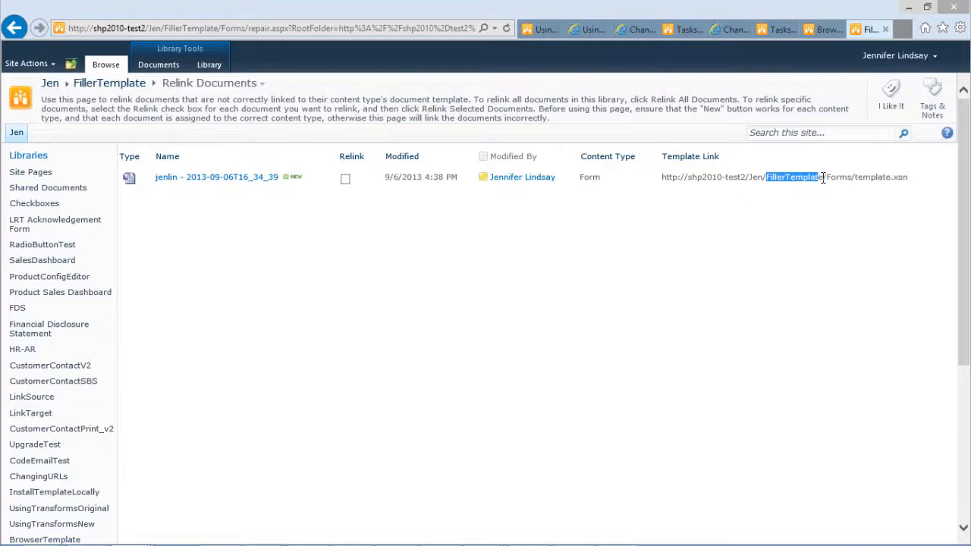
click(780, 228)
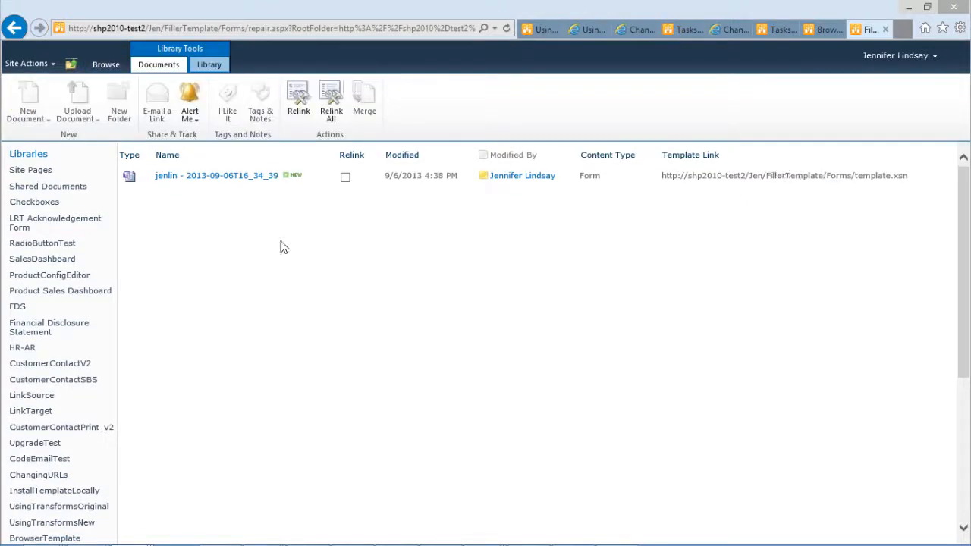
click(215, 182)
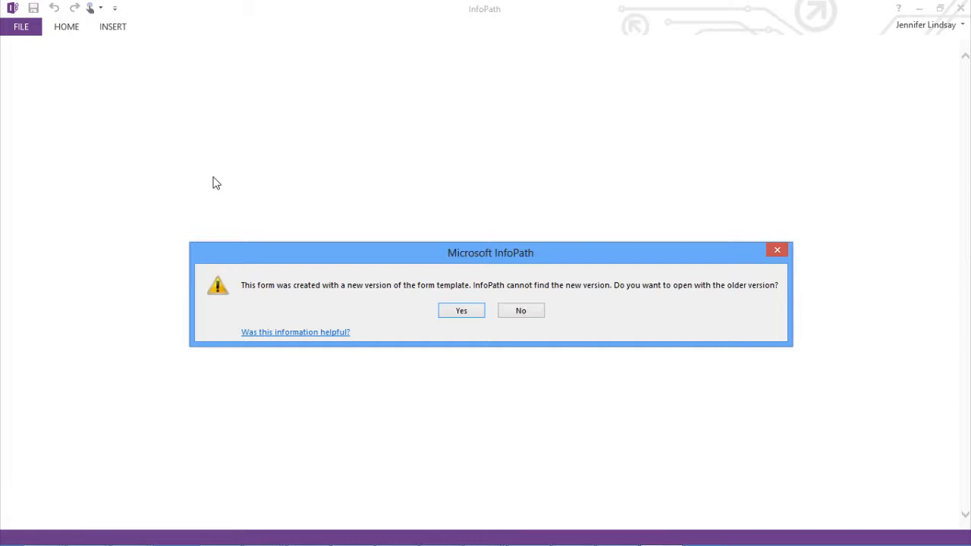
click(461, 311)
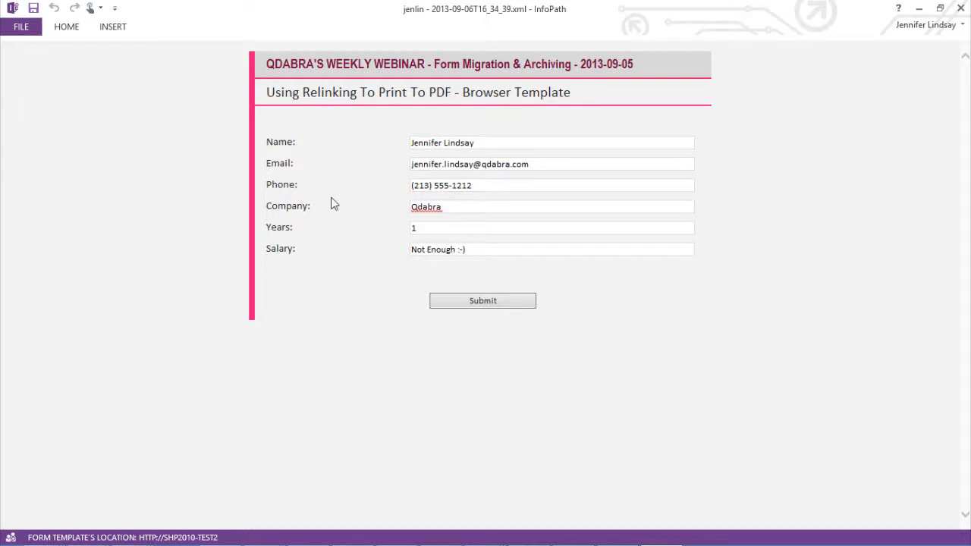
Step: Publish the form as FillerTemplate_Main.pdf into the Downloads folder, replacing the existing file
click(19, 27)
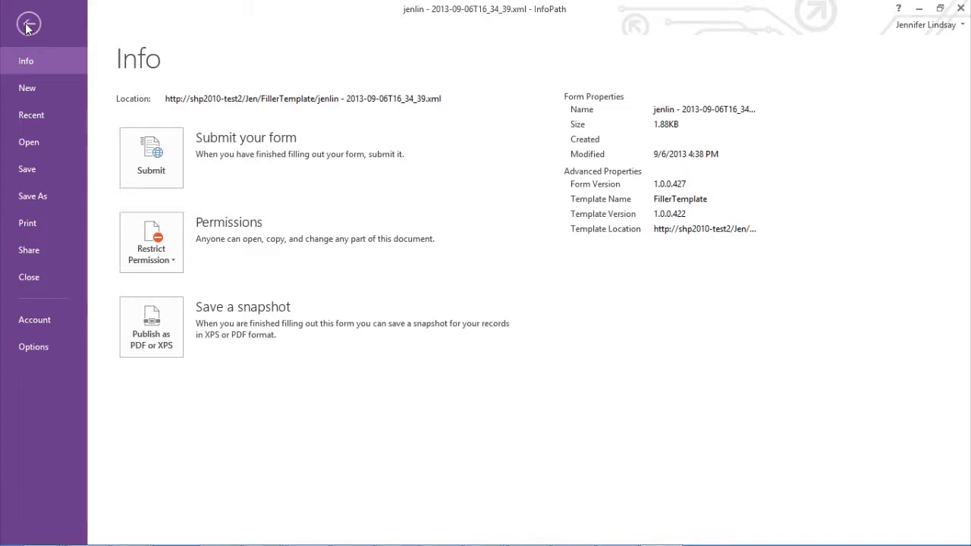
click(29, 26)
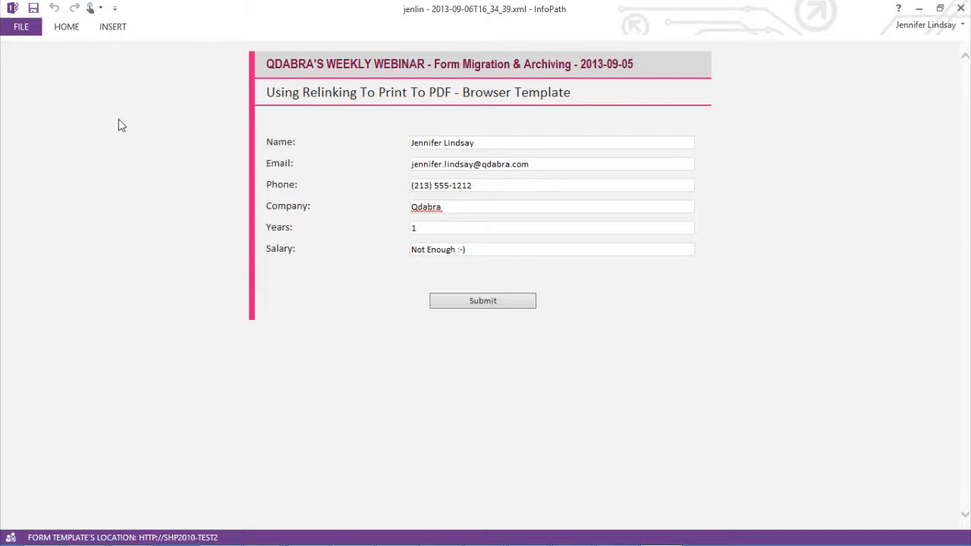
click(20, 31)
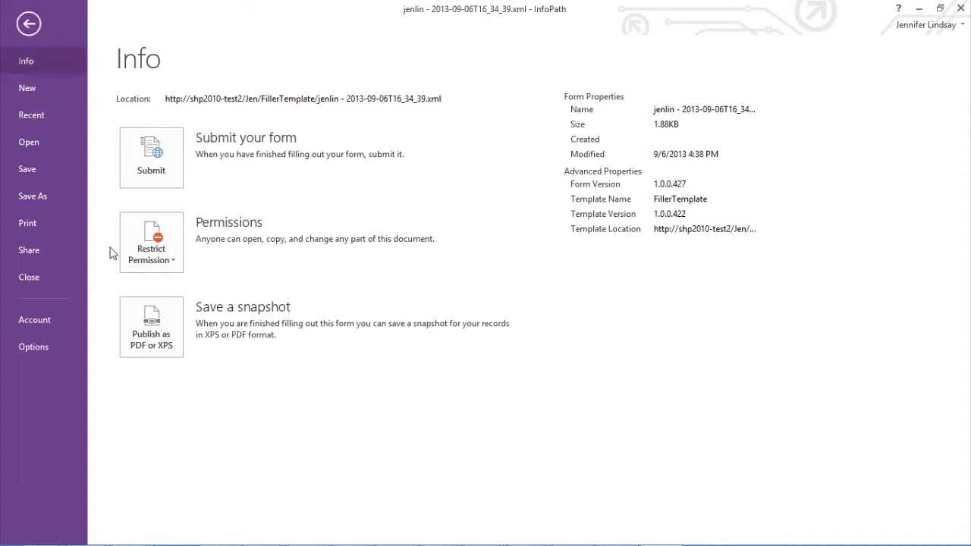
click(161, 337)
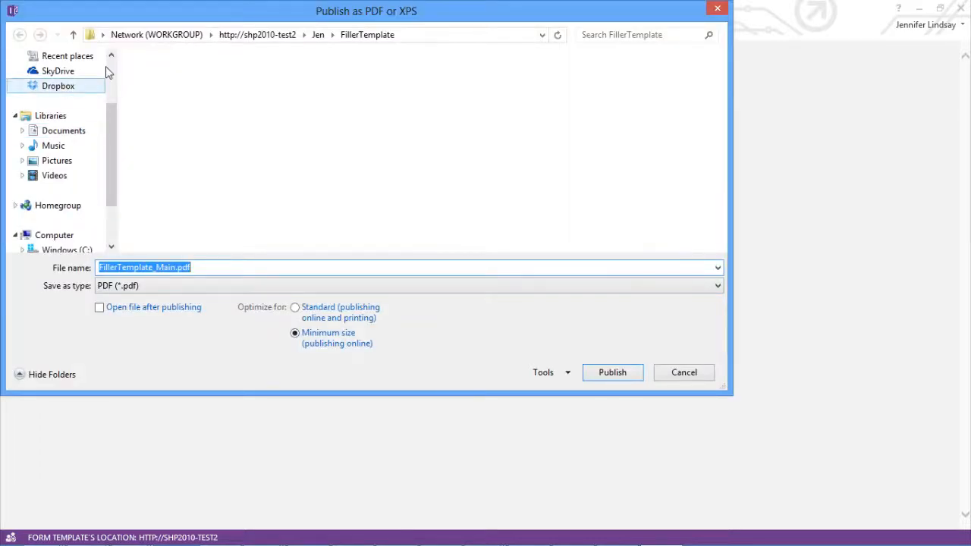
scroll(108, 72, up, 3)
click(61, 123)
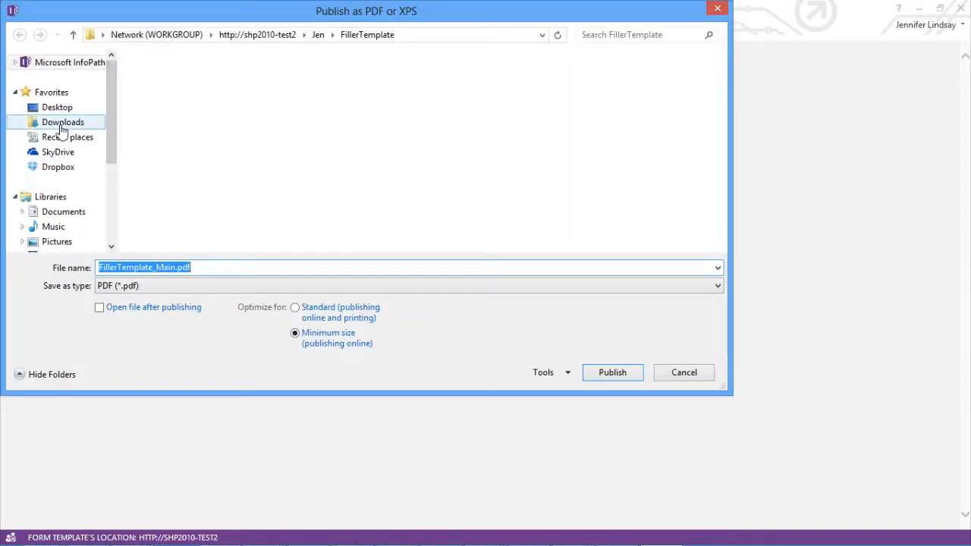
click(605, 378)
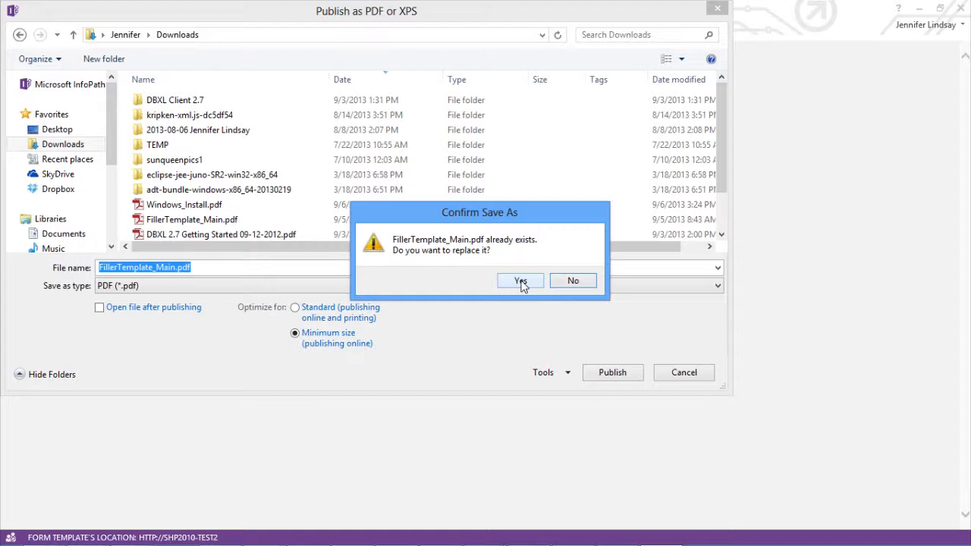
click(521, 281)
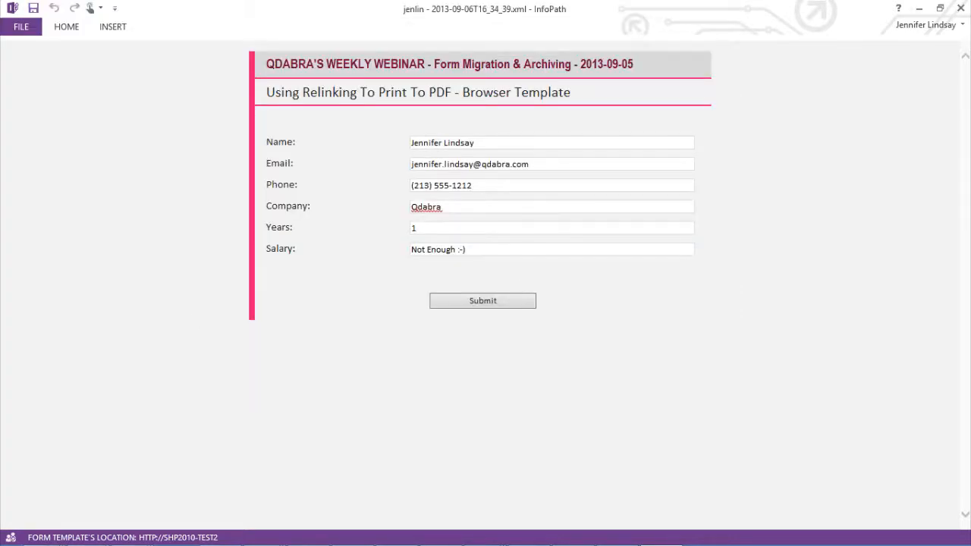
Step: Open the published FillerTemplate_Main.pdf from Downloads and minimize the folder window
drag(1, 189, 417, 155)
double_click(407, 240)
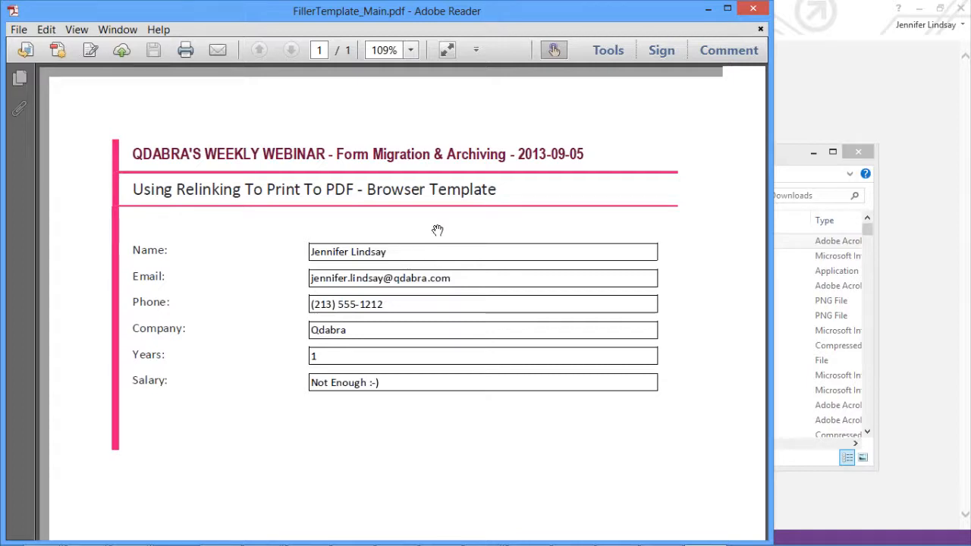
click(813, 154)
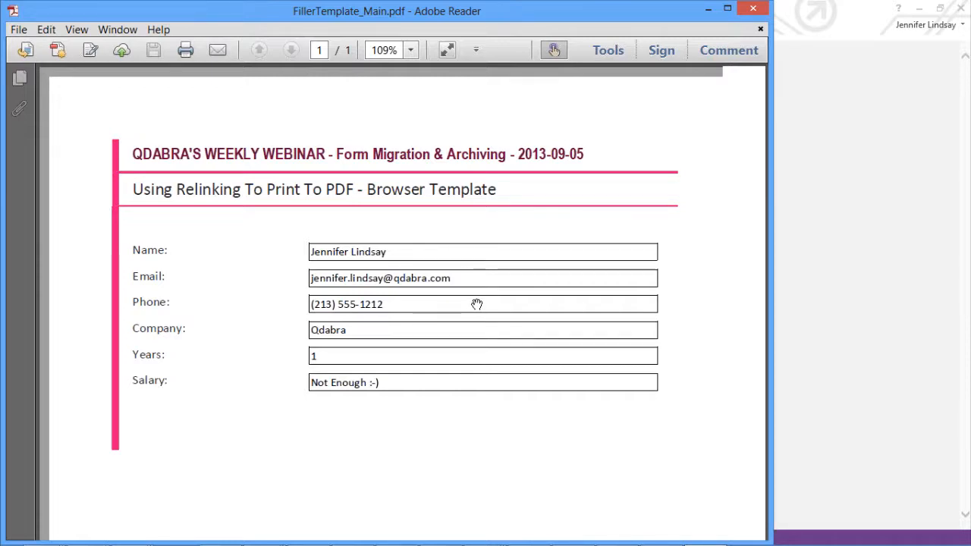
Step: Minimize the PDF viewer and close the filled form in InfoPath
click(707, 10)
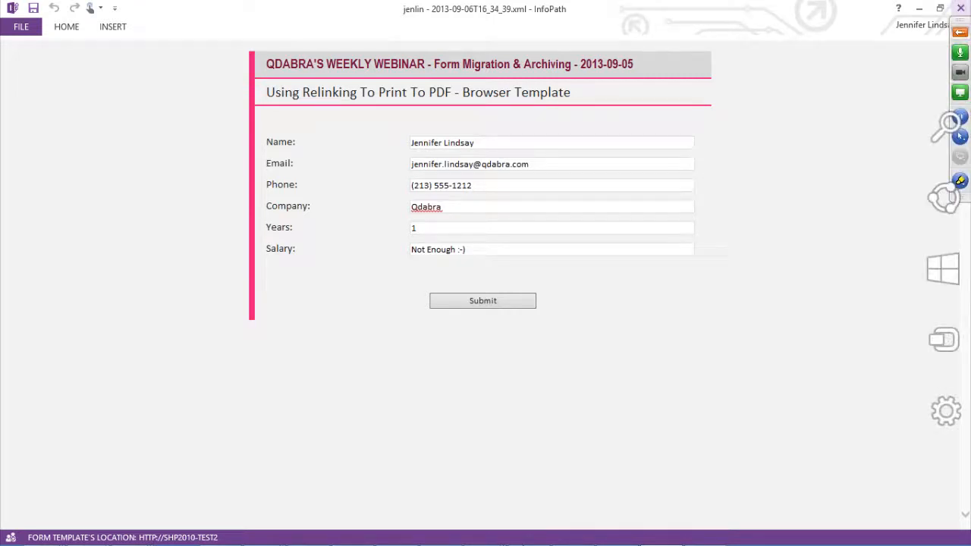
click(964, 6)
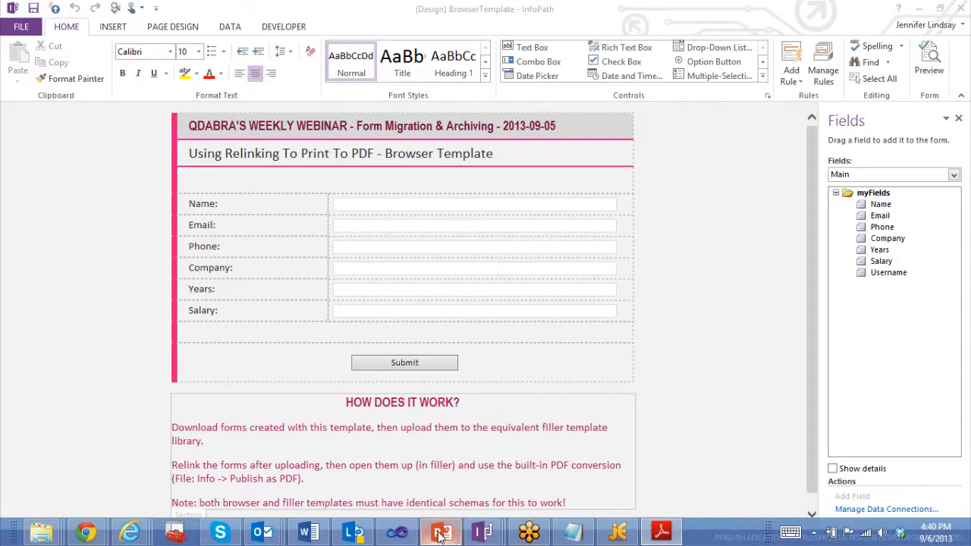
Step: Switch to the PowerPoint slideshow and advance to the Additional Information slide
click(440, 533)
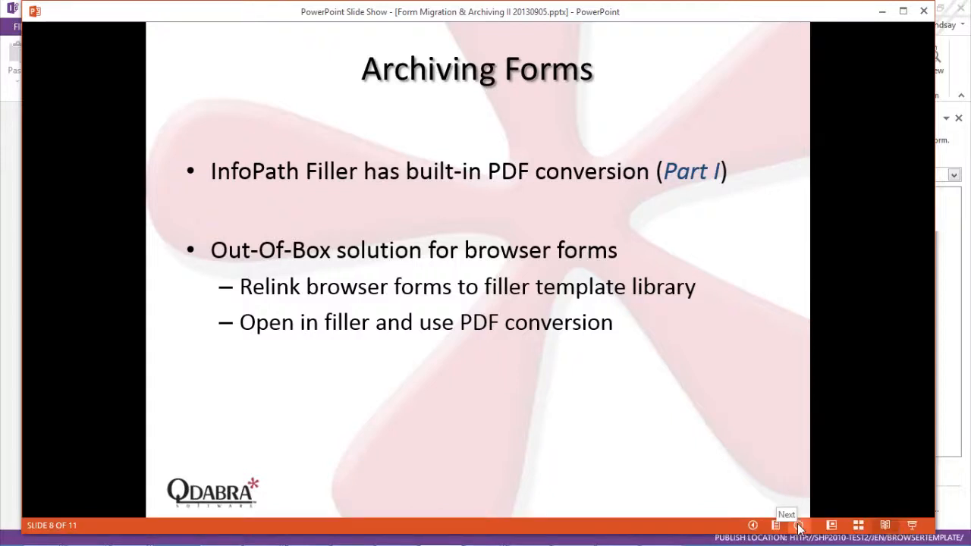
click(798, 525)
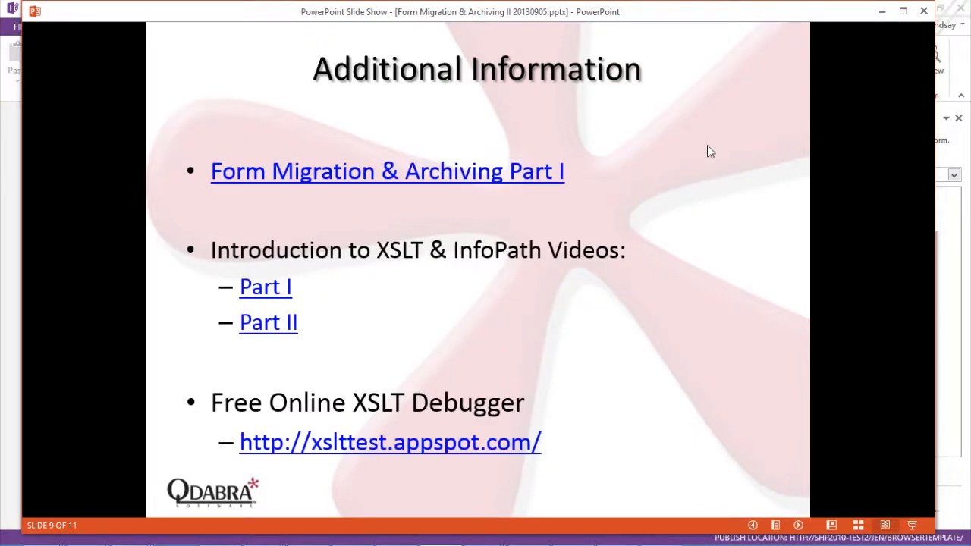